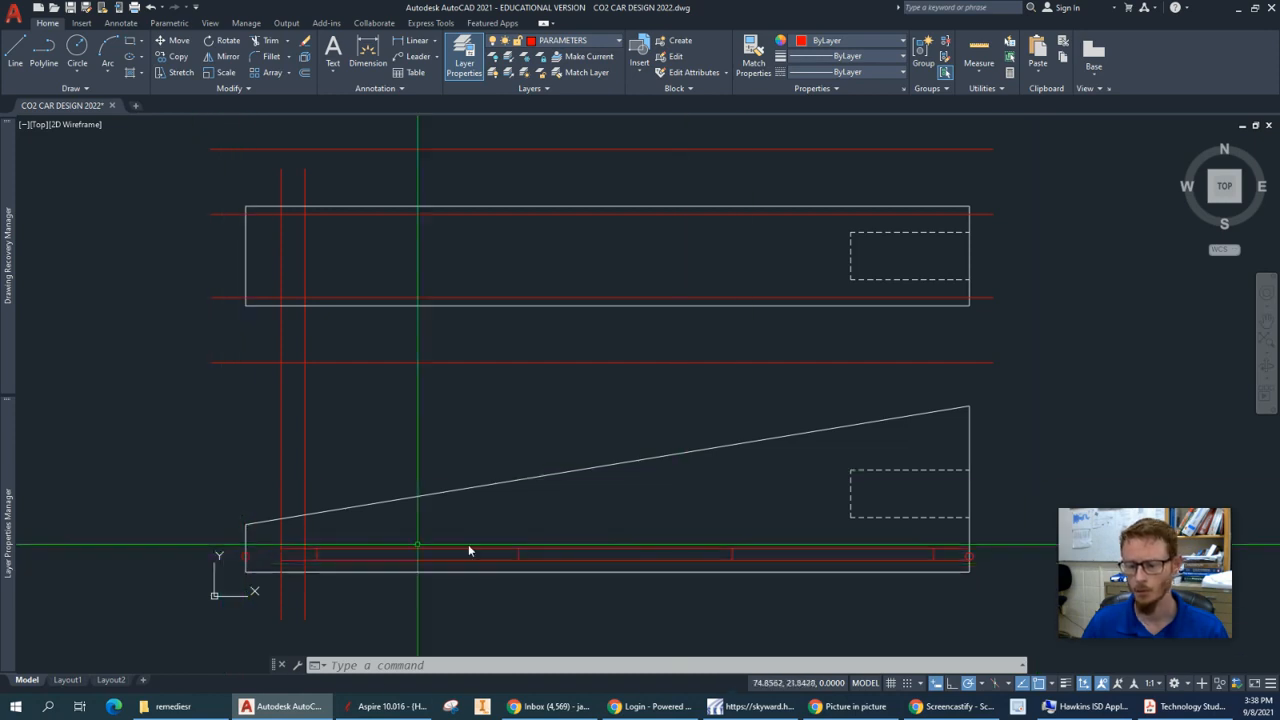
Check the axle hole position limits in the TSA competitive events guide in Acrobat Reader, and return to the AutoCAD drawing.
left_click(1188, 706)
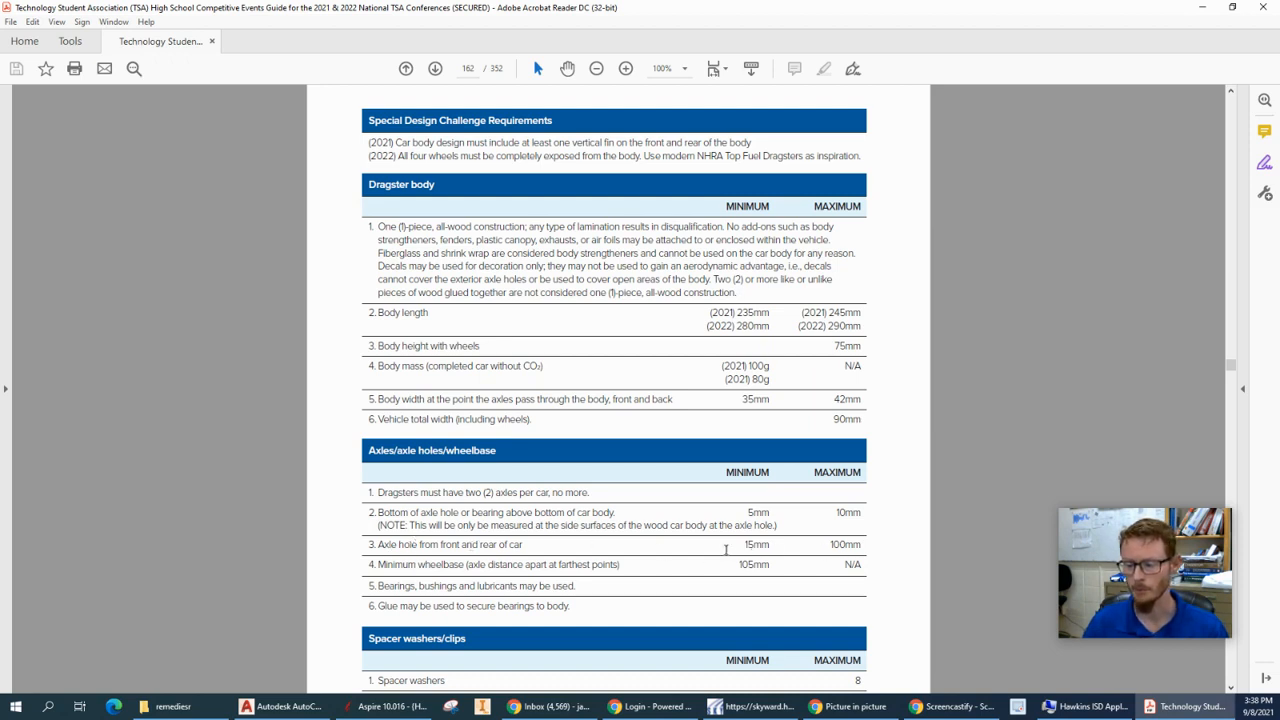
left_click(1200, 10)
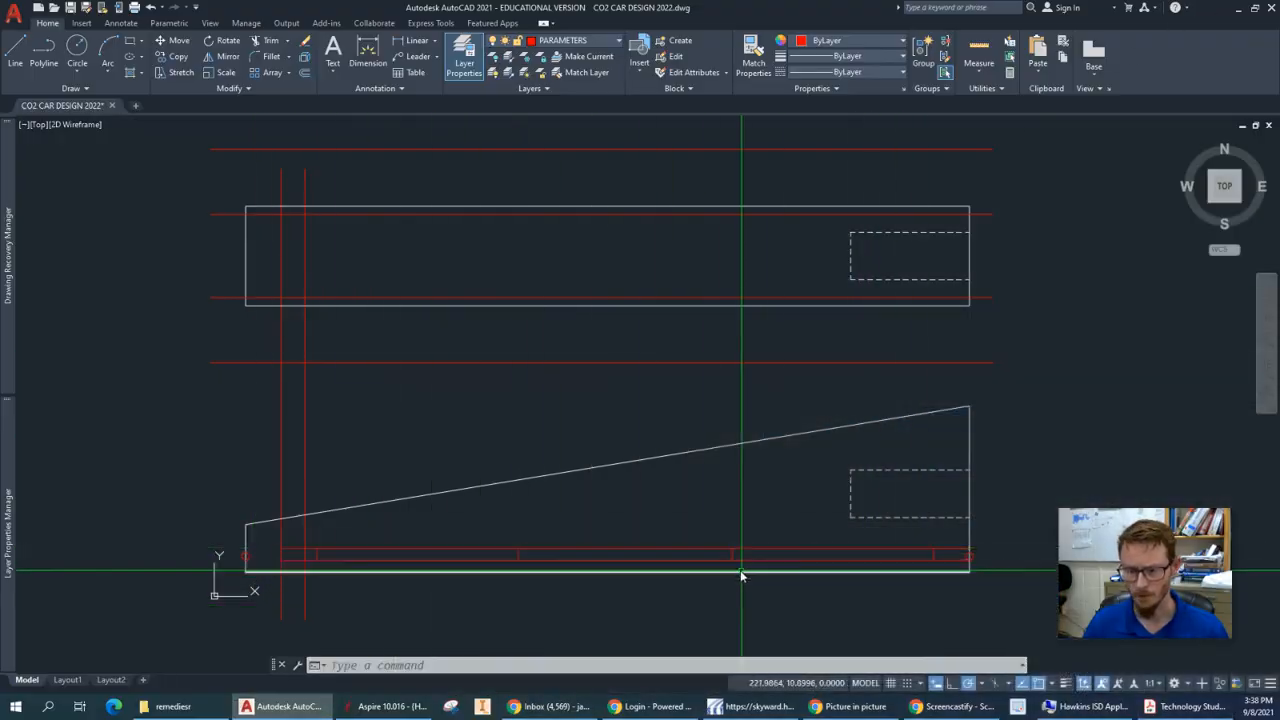
Trim the red horizontal guide lines in the side view so only the front and rear axle zone rectangles remain.
middle_click_drag(623, 623, 619, 505)
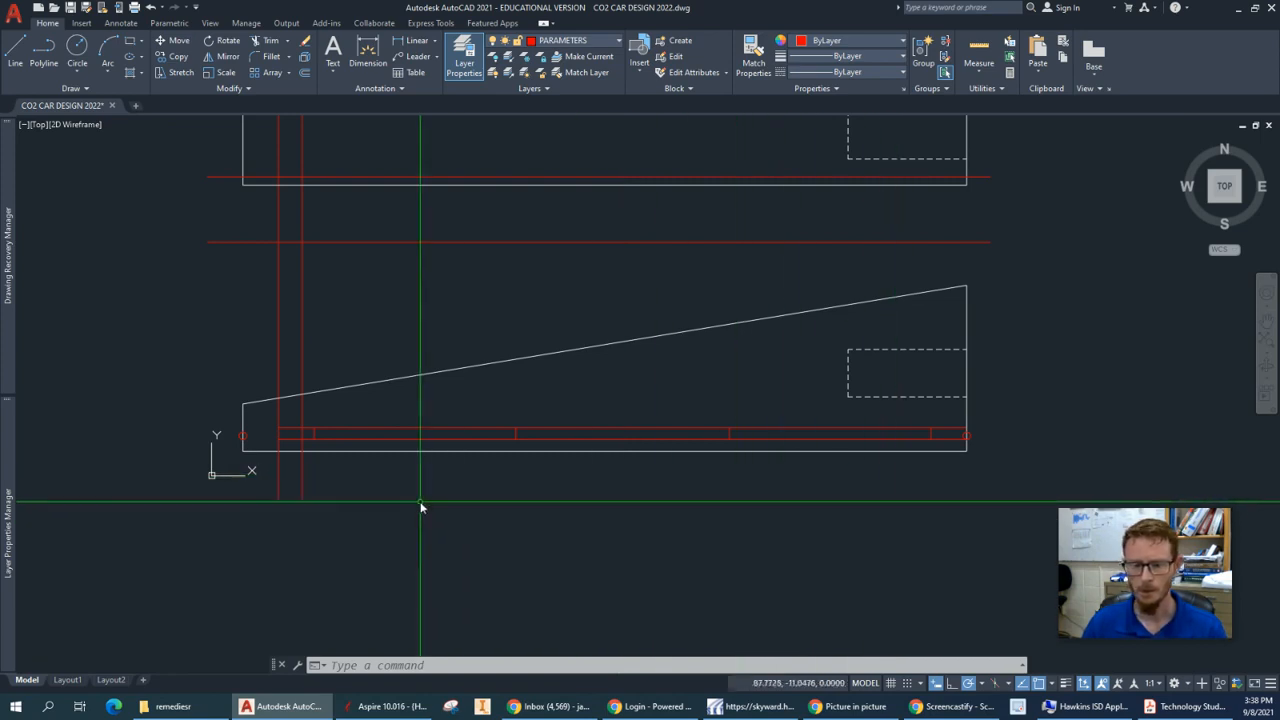
type("tr")
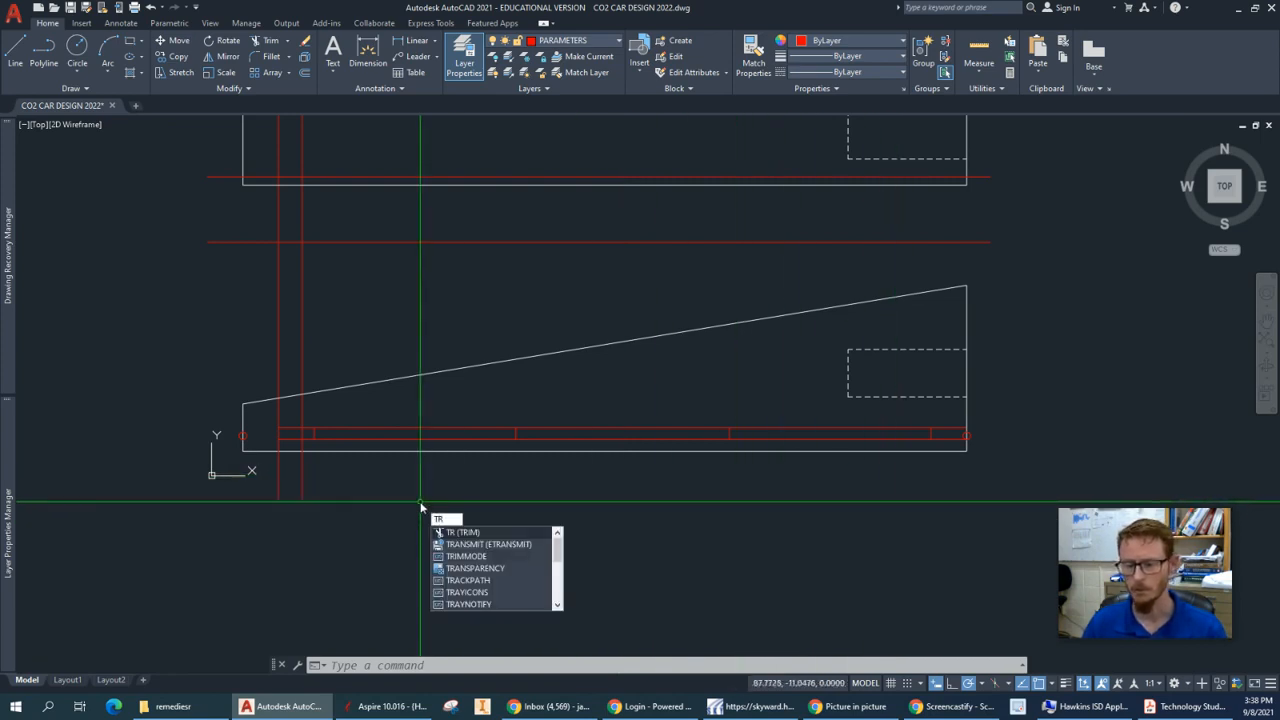
key("Return")
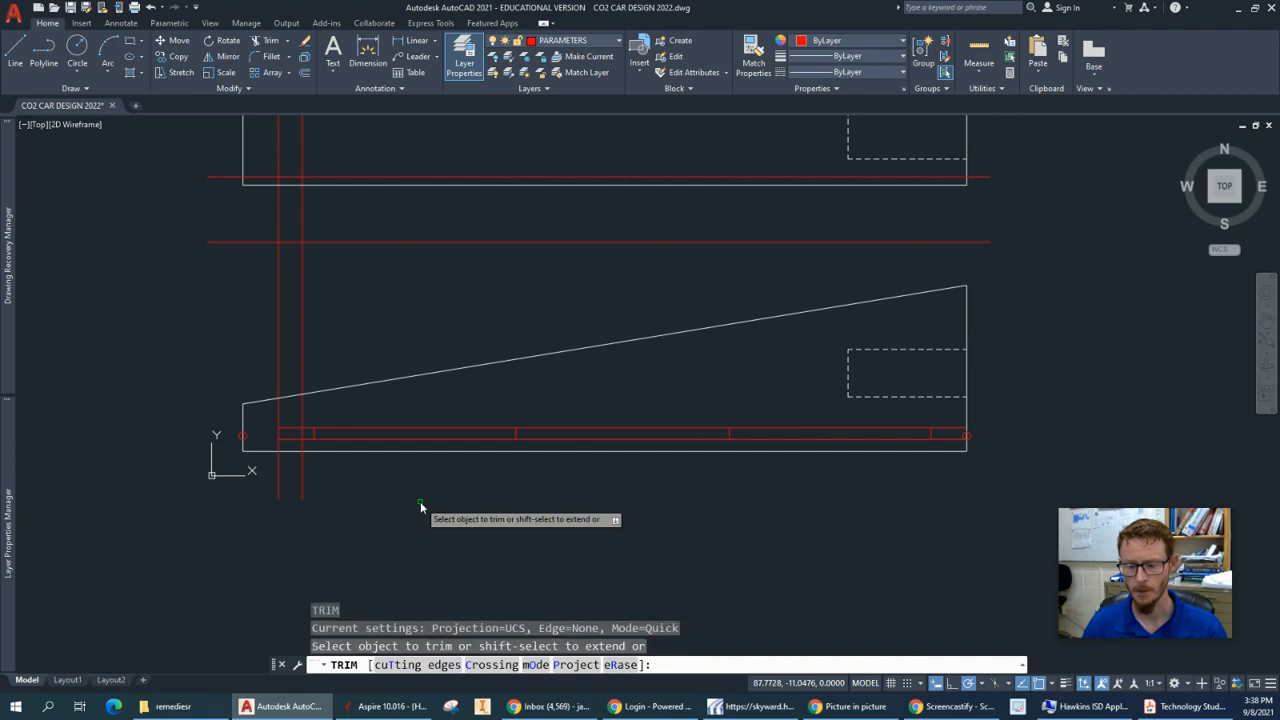
left_click(289, 434)
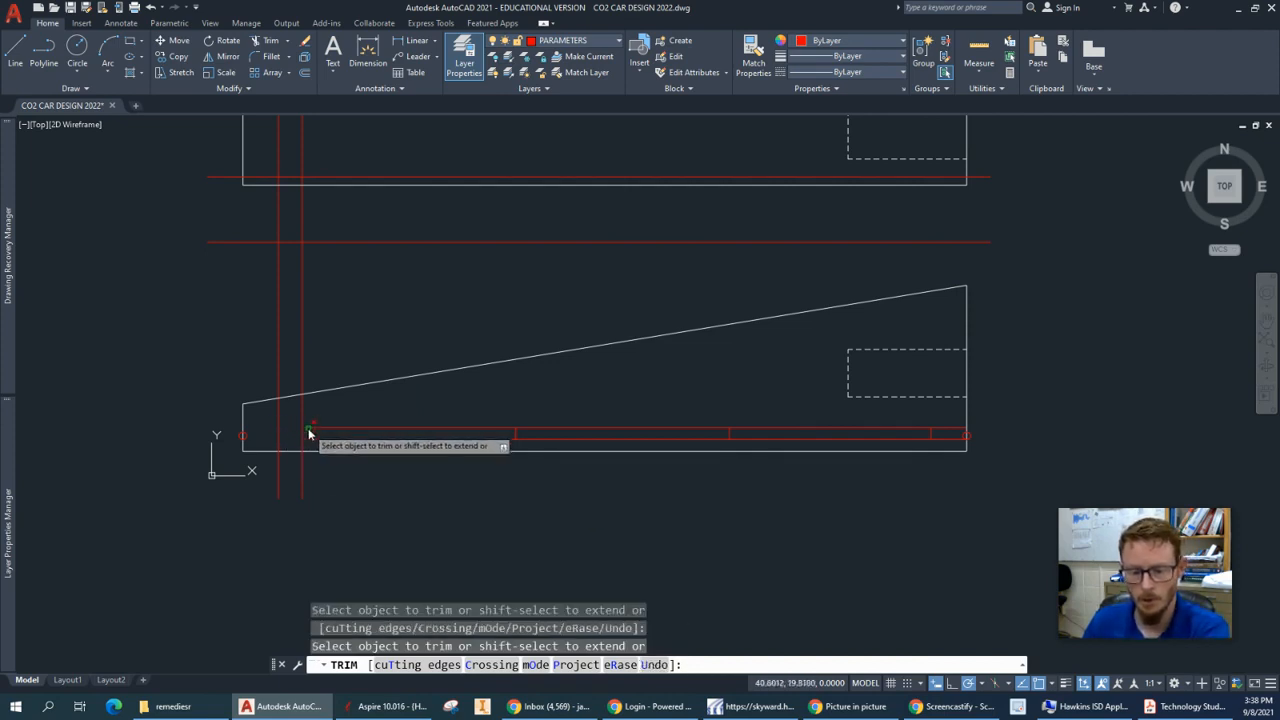
left_click(580, 436)
left_click(580, 439)
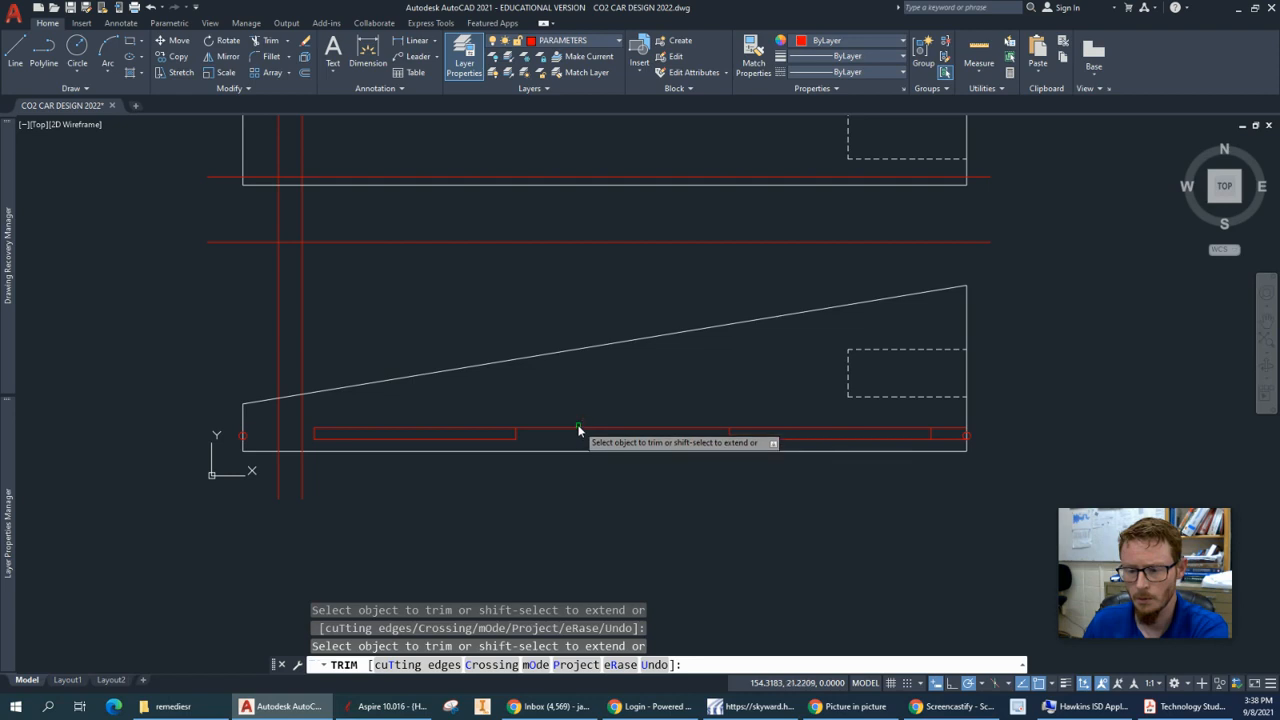
left_click_drag(946, 427, 945, 438)
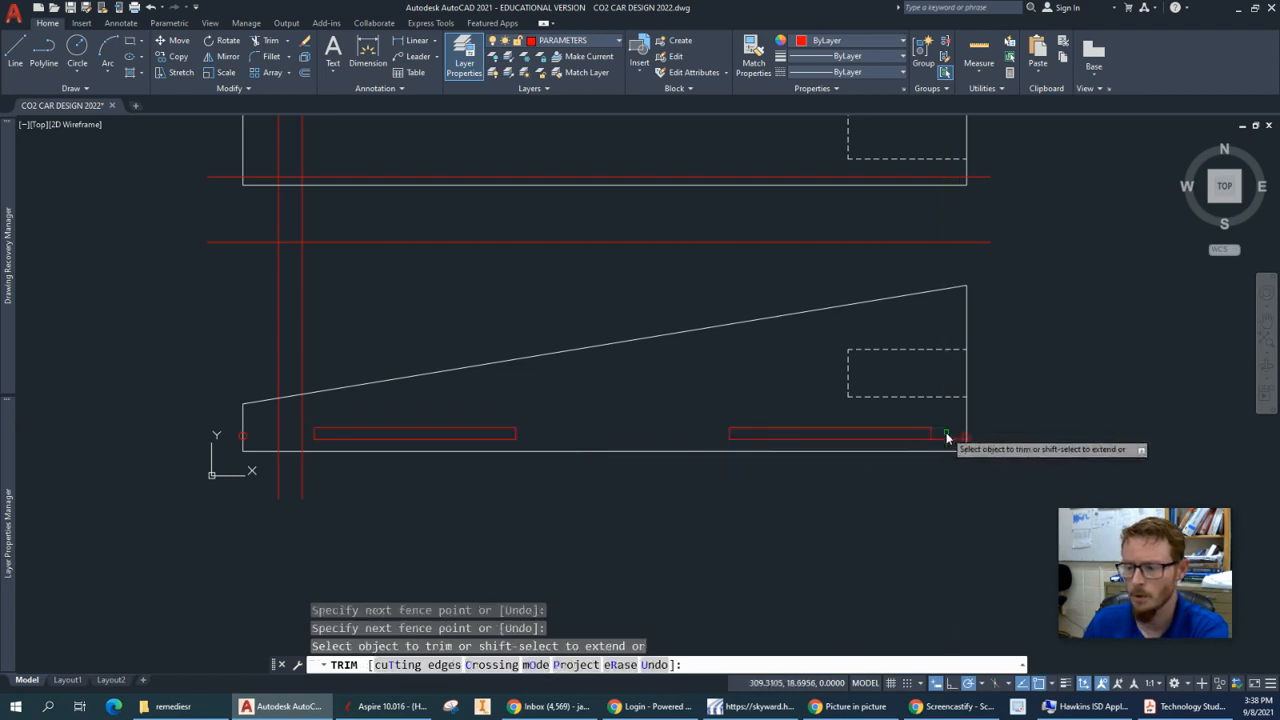
left_click(943, 440)
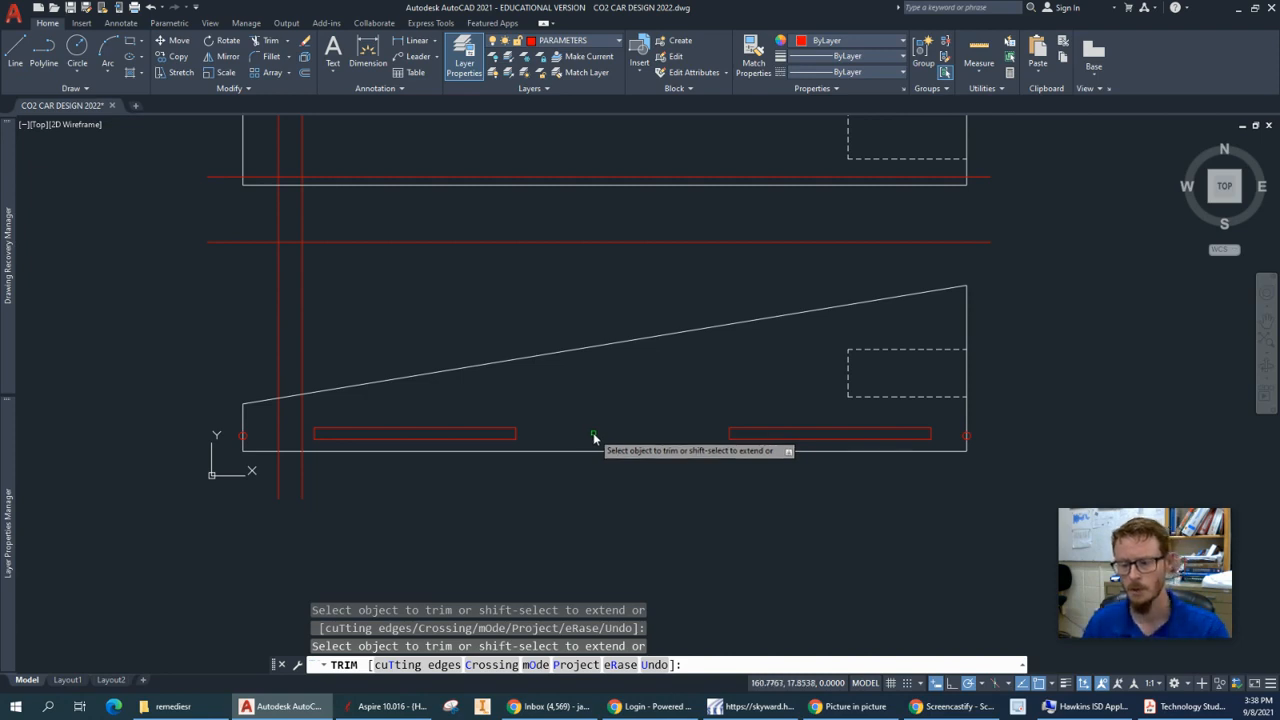
key("Return")
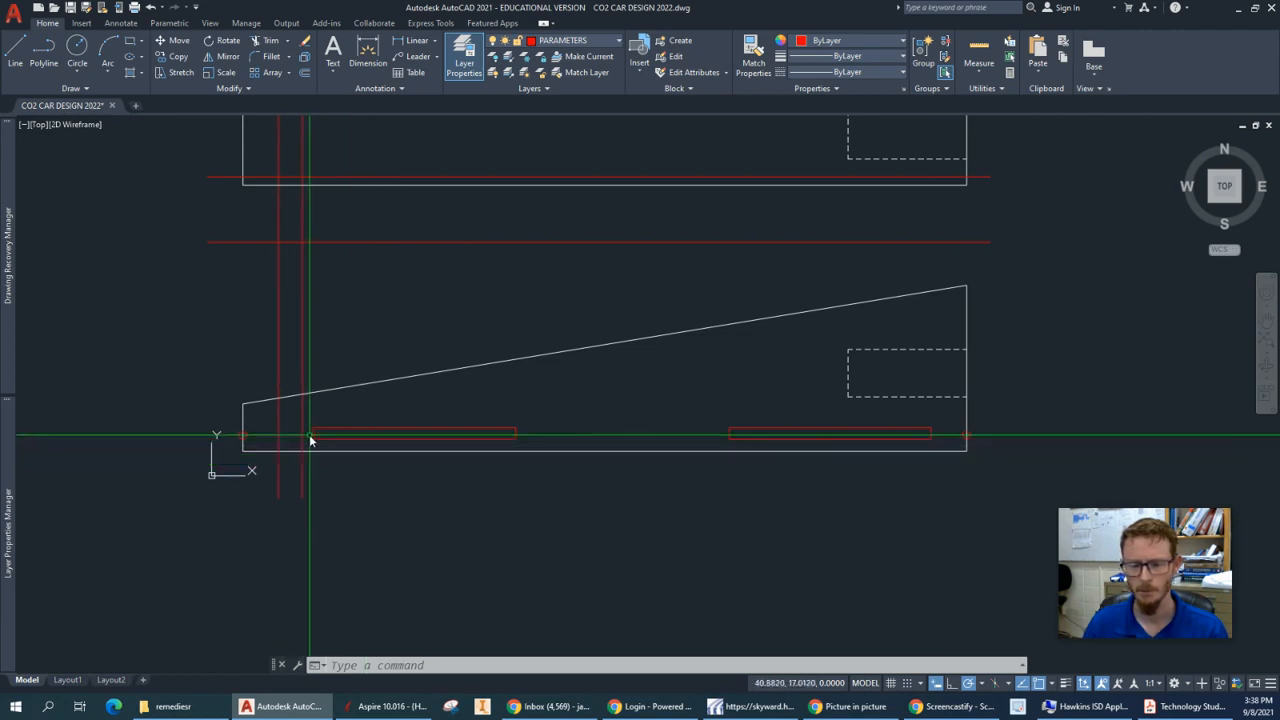
Review the axle hole and minimum wheelbase requirements in the TSA guide in Acrobat Reader, and return to the AutoCAD drawing.
left_click(279, 429)
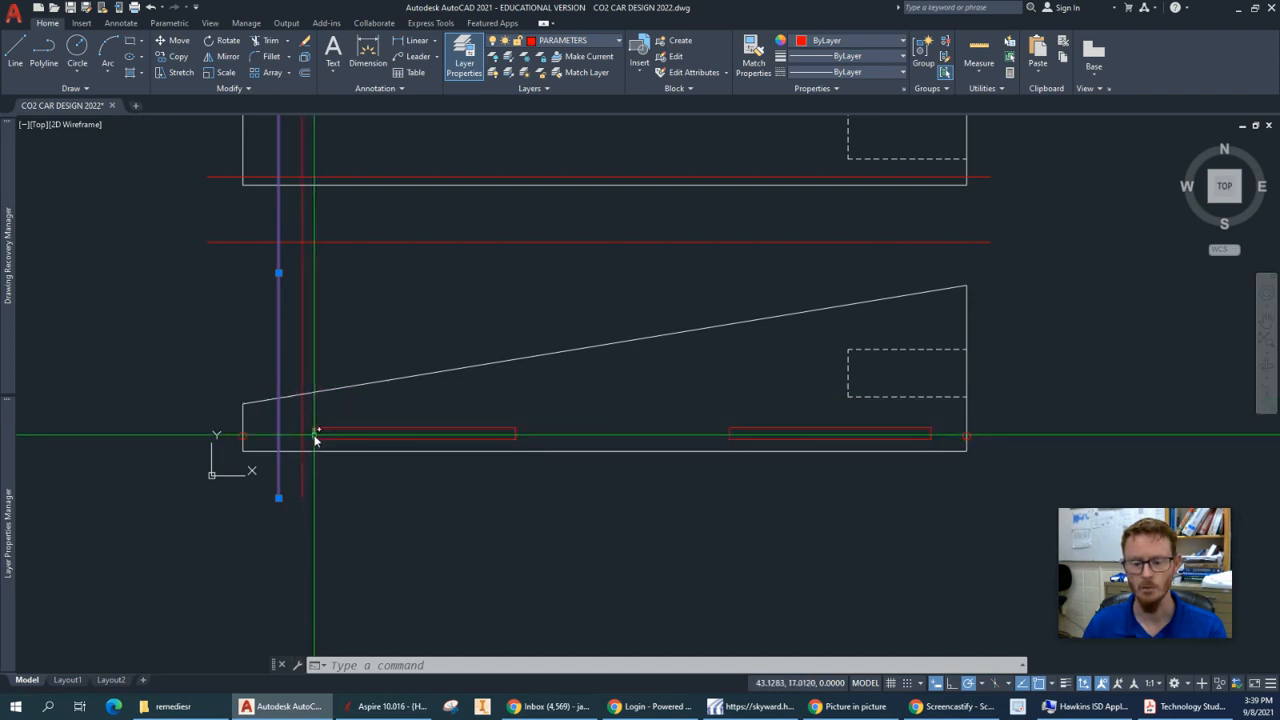
key("Escape")
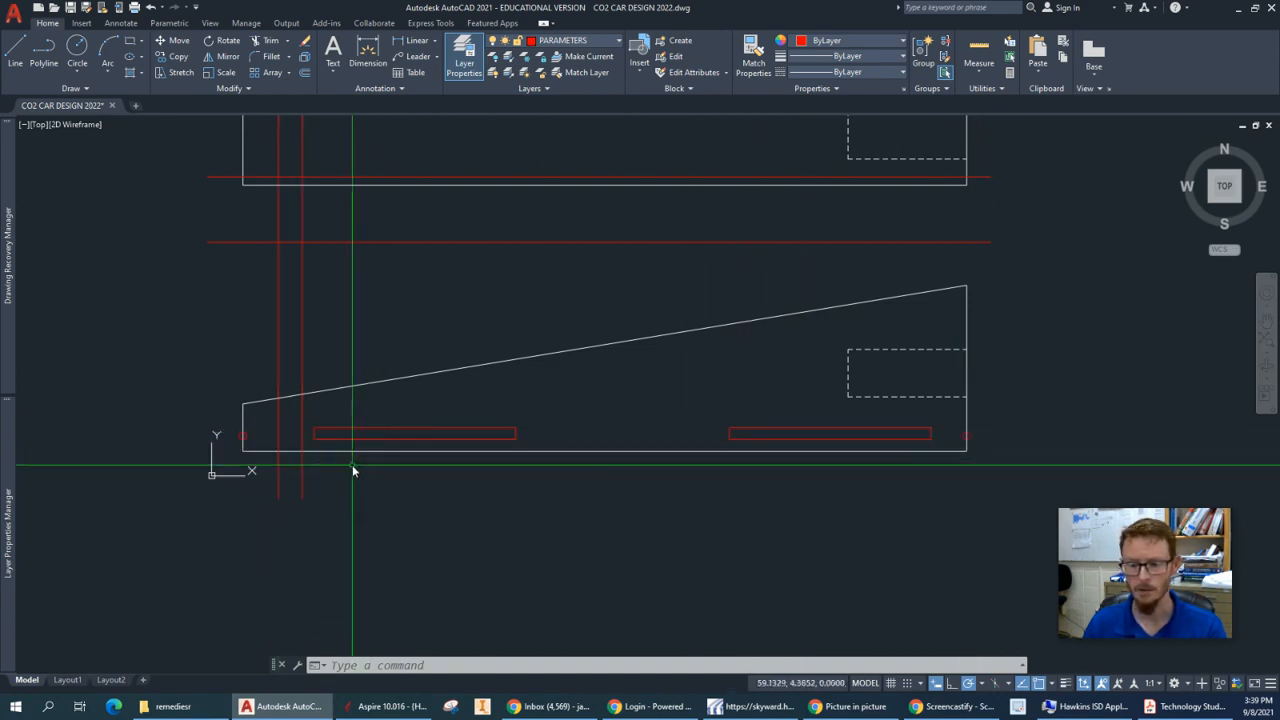
left_click(1188, 706)
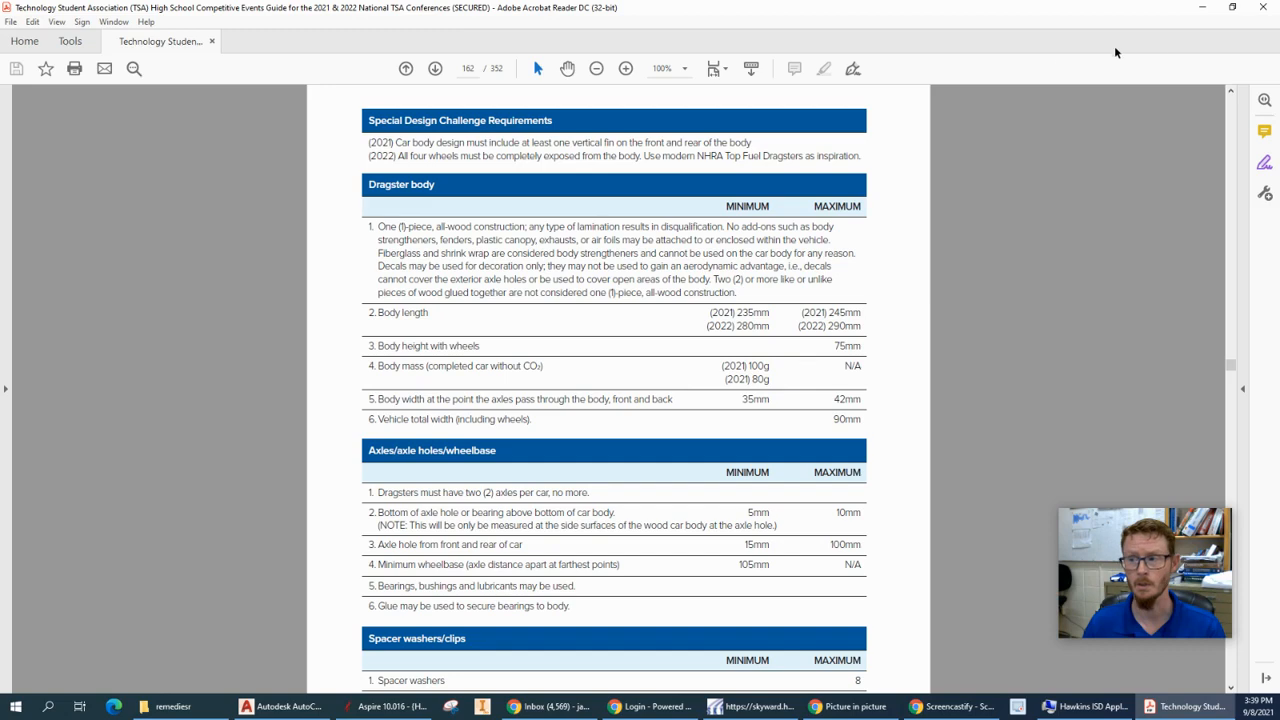
left_click(1205, 8)
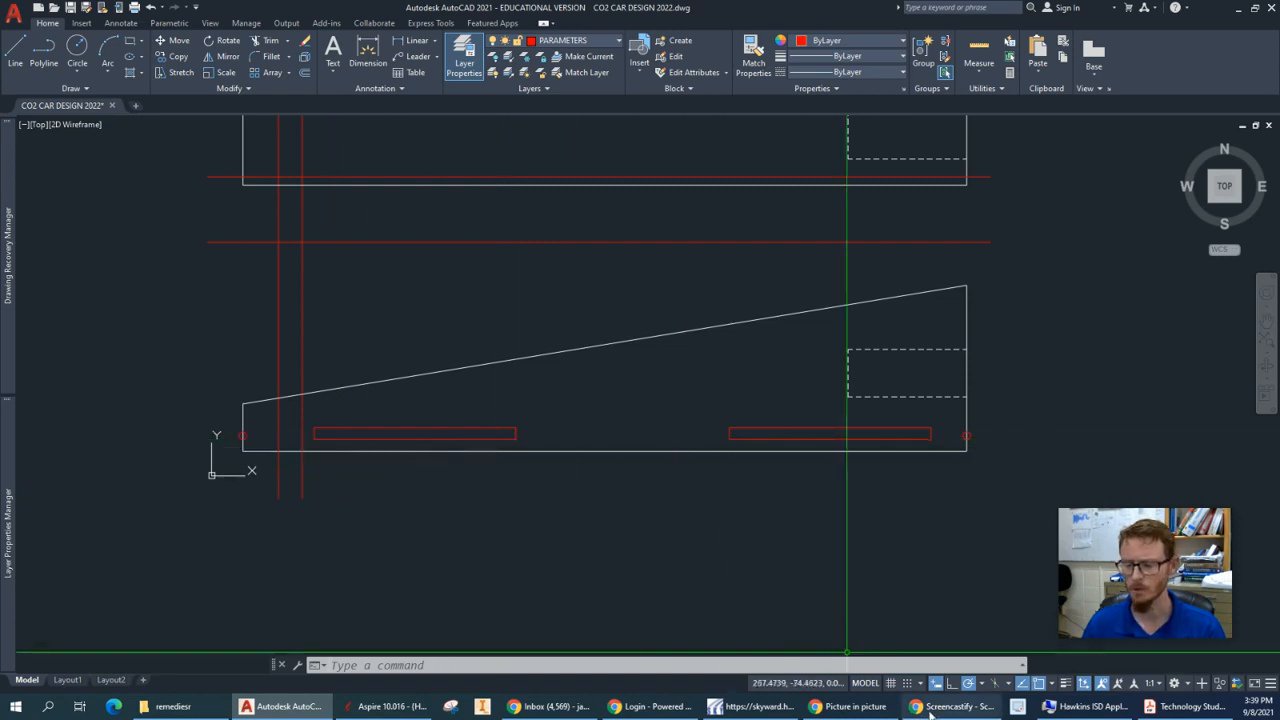
mouse_move(1165, 706)
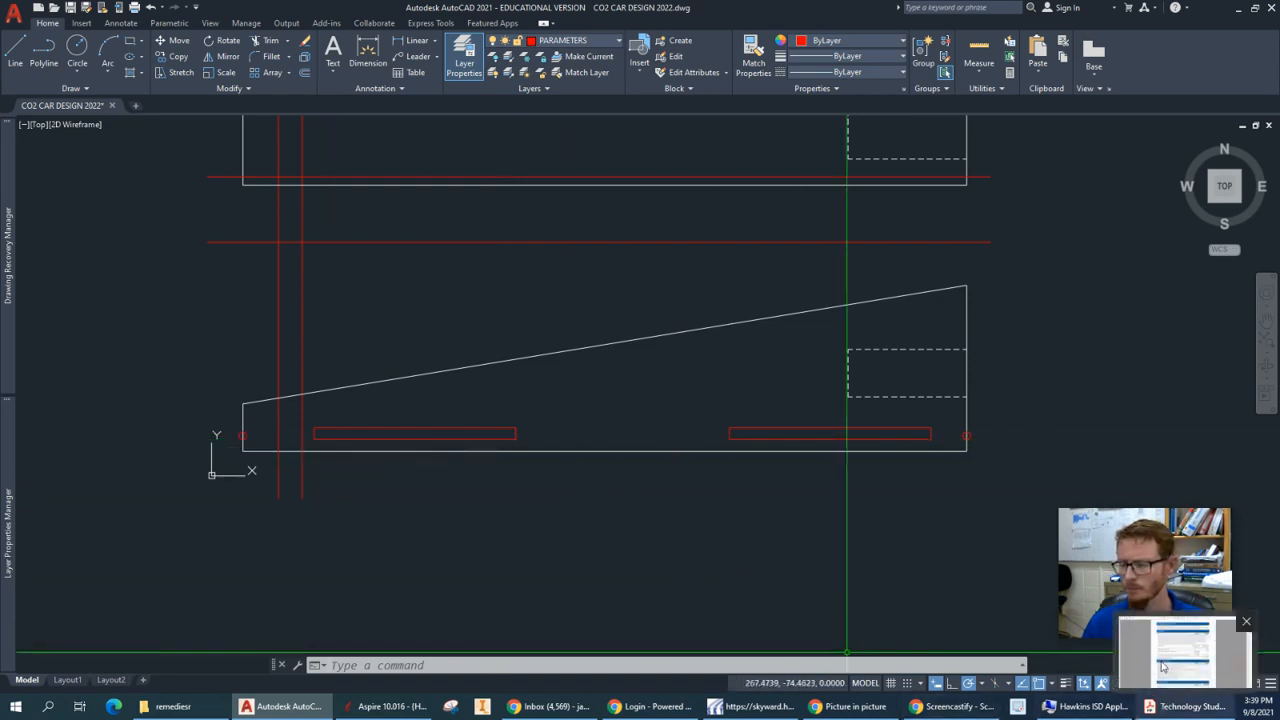
mouse_move(1163, 668)
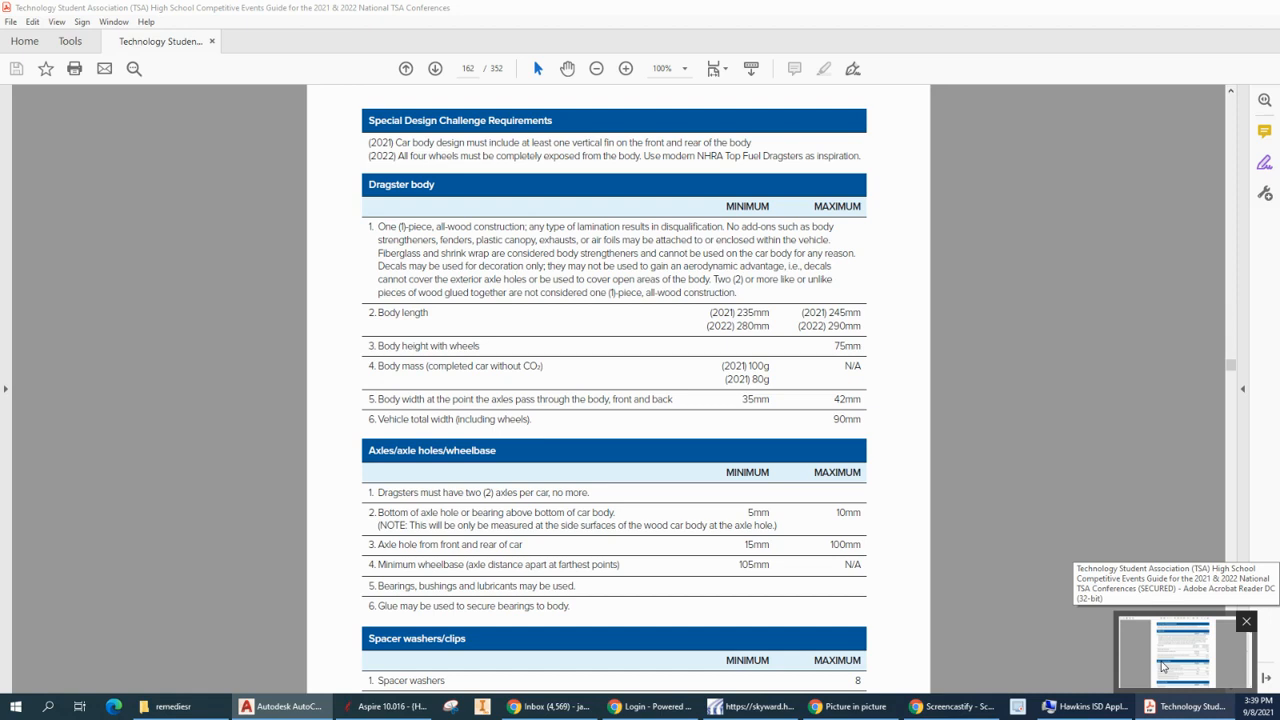
left_click(1163, 668)
scroll(766, 652, "down", 1)
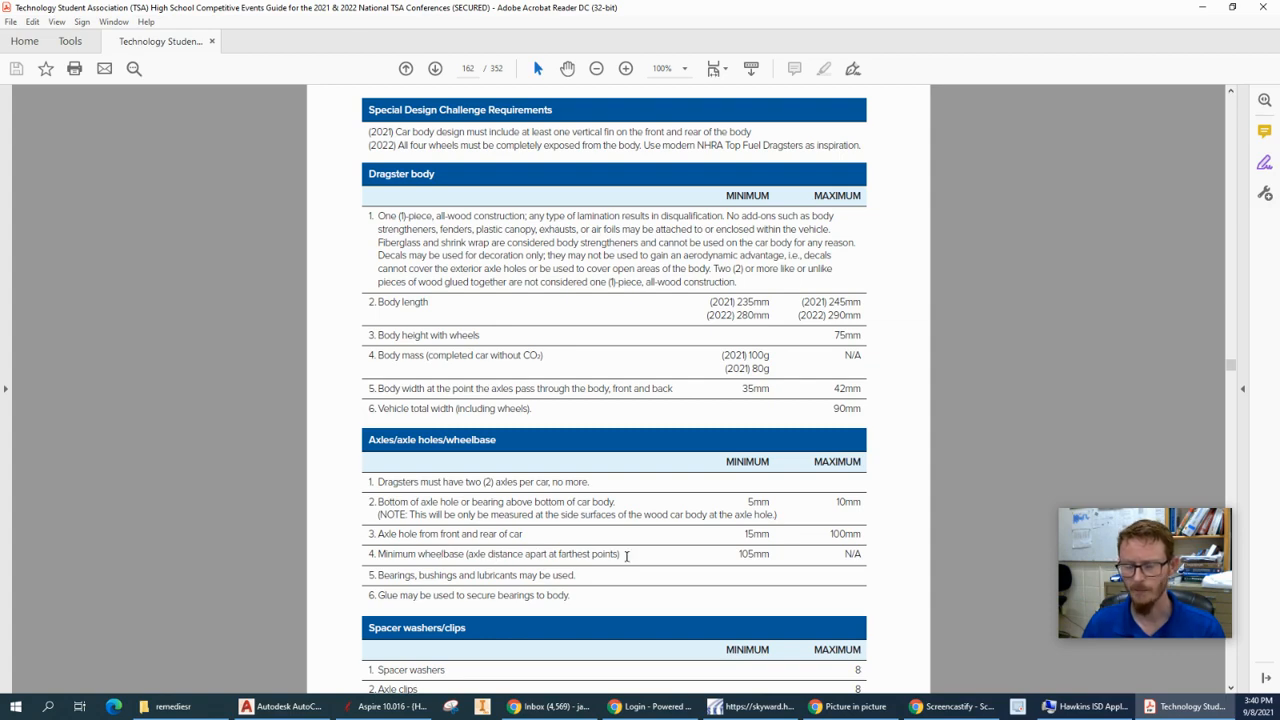
left_click(1206, 10)
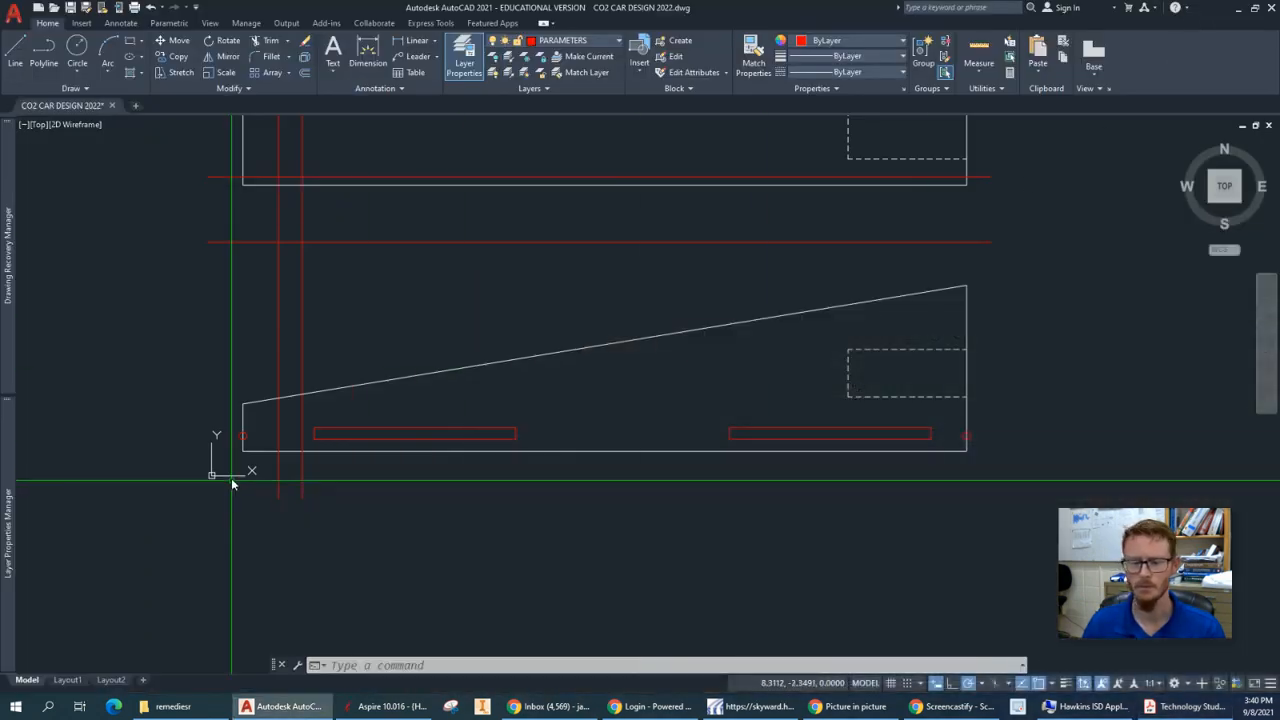
Draw a horizontal 105 mm line toward the rear from the outer quadrant of the front axle circle.
scroll(234, 457, "up", 3)
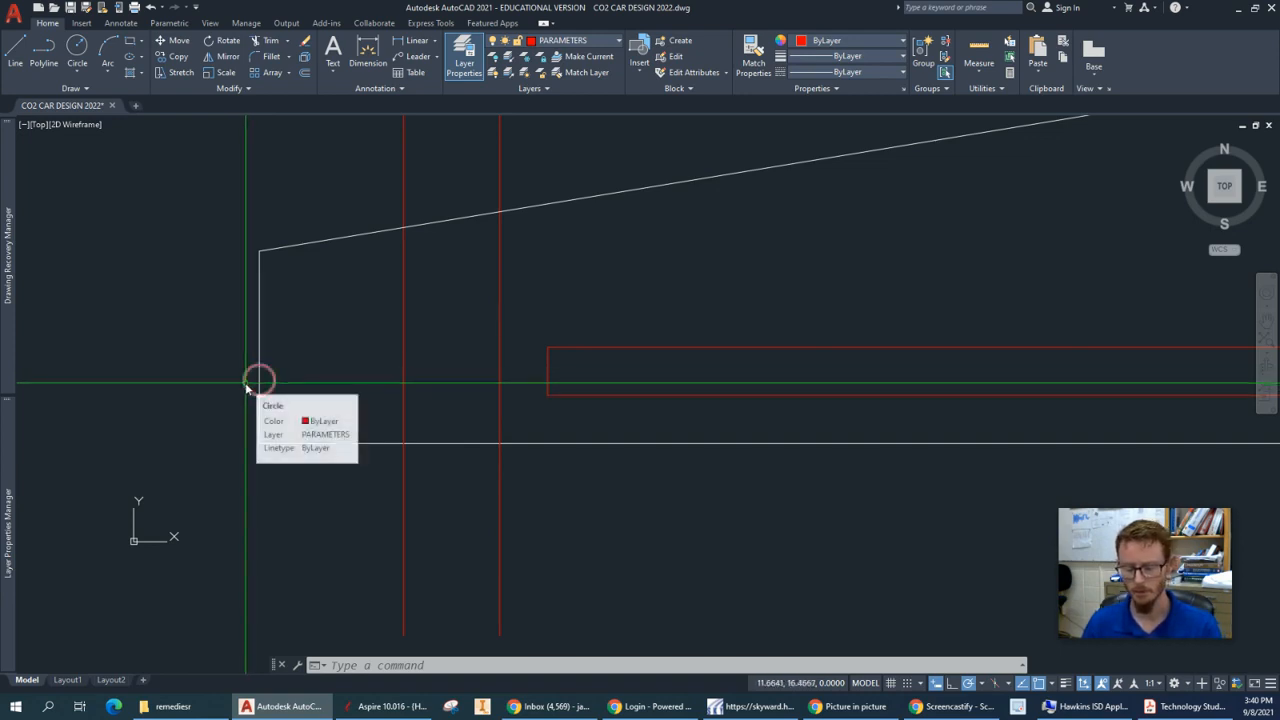
type("l")
key("Return")
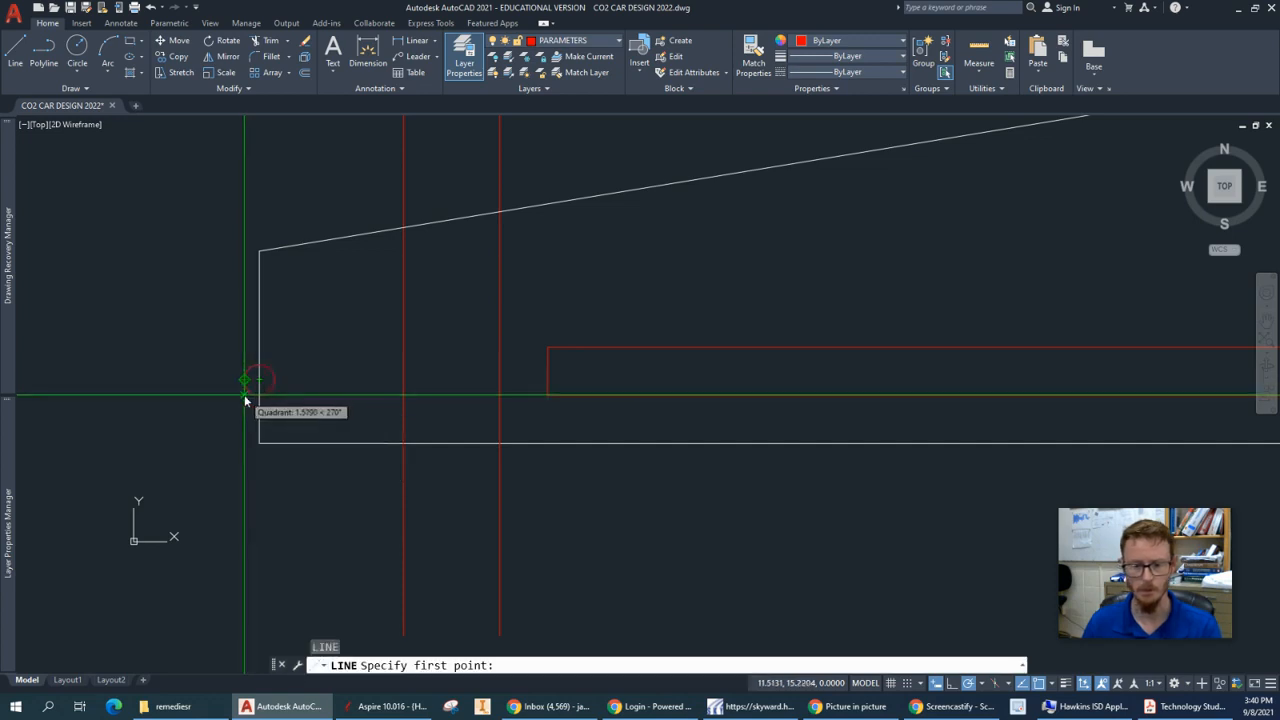
left_click(244, 380)
scroll(231, 513, "down", 2)
mouse_move(982, 614)
middle_mouse_down()
mouse_move(693, 561)
mouse_move(917, 531)
middle_mouse_up()
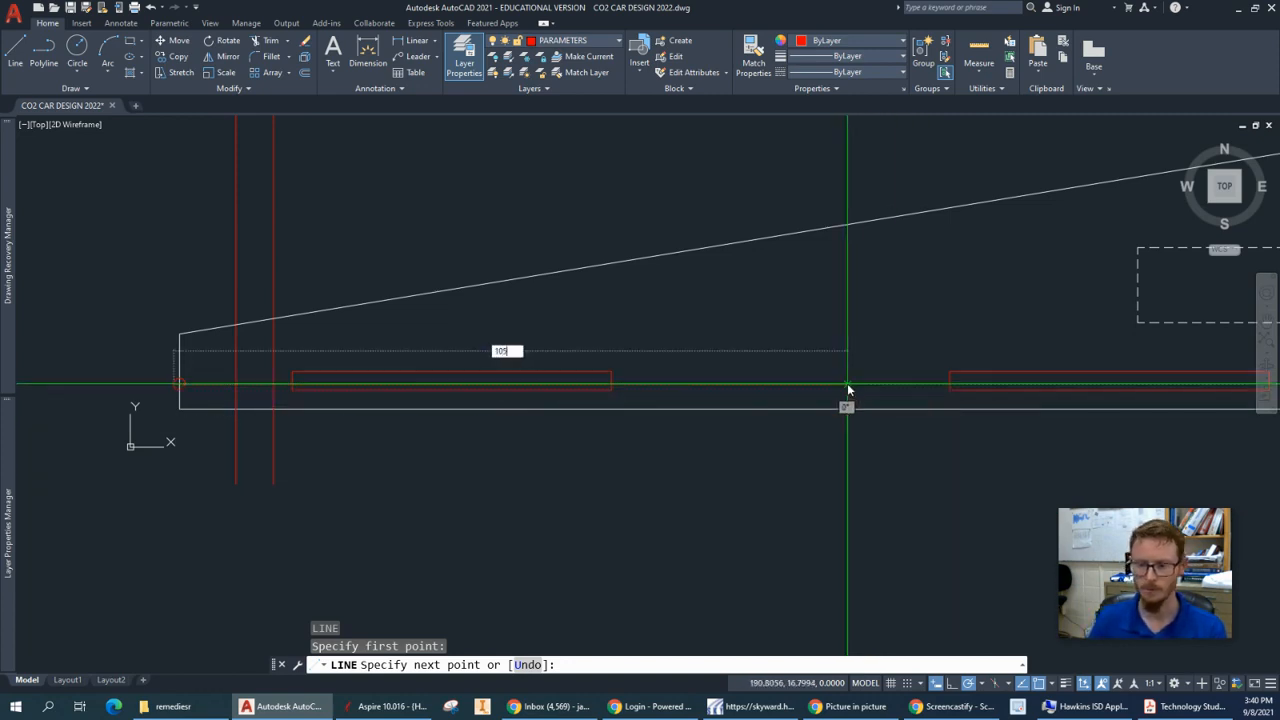
key("Return")
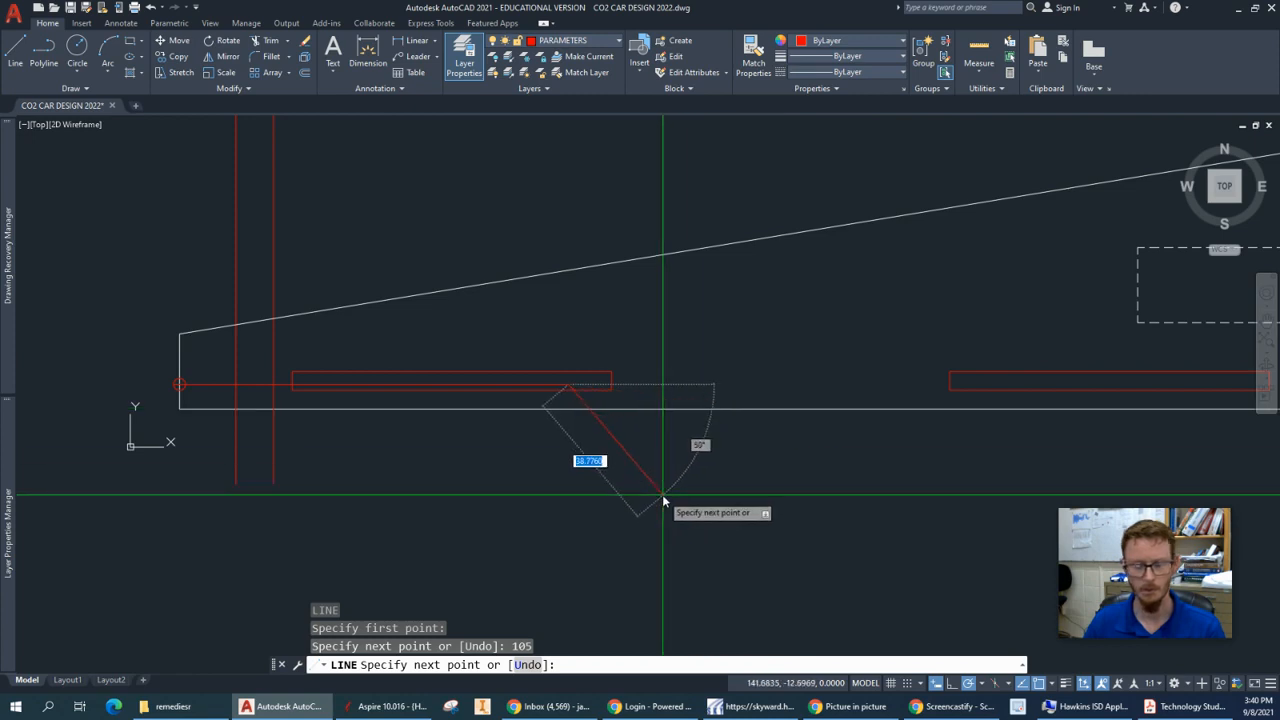
key("Return")
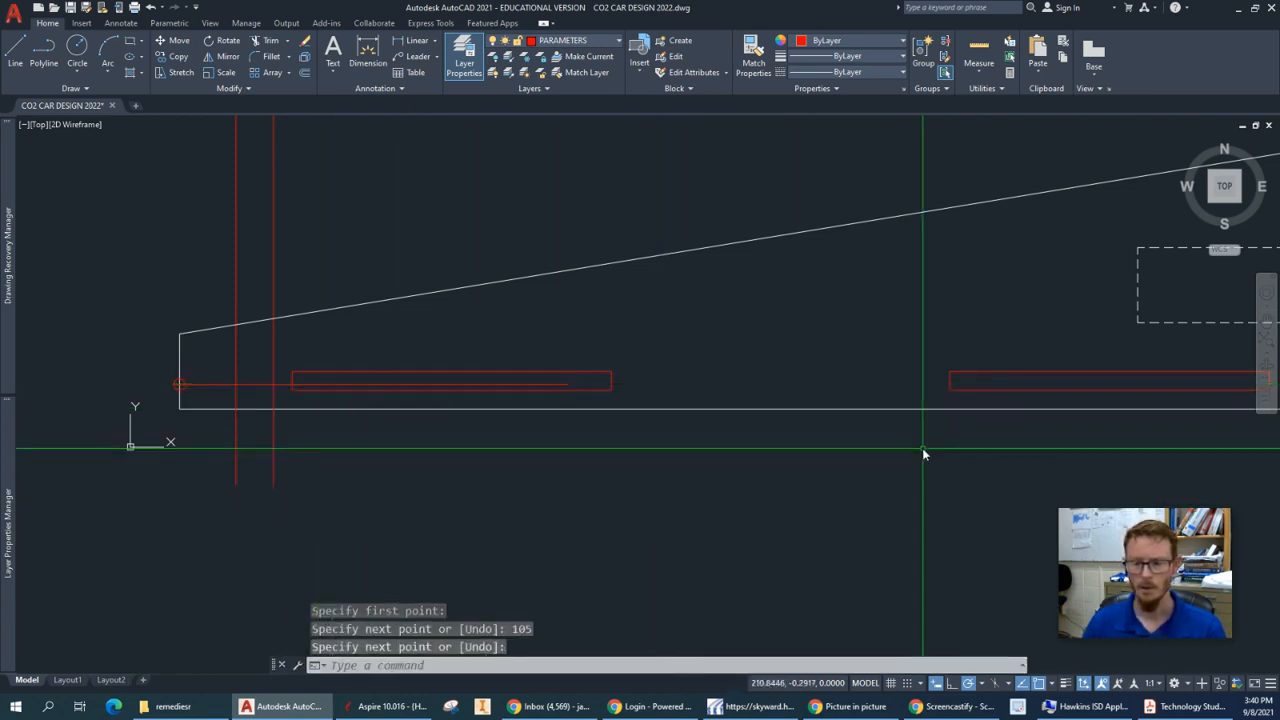
middle_click_drag(940, 451, 545, 450)
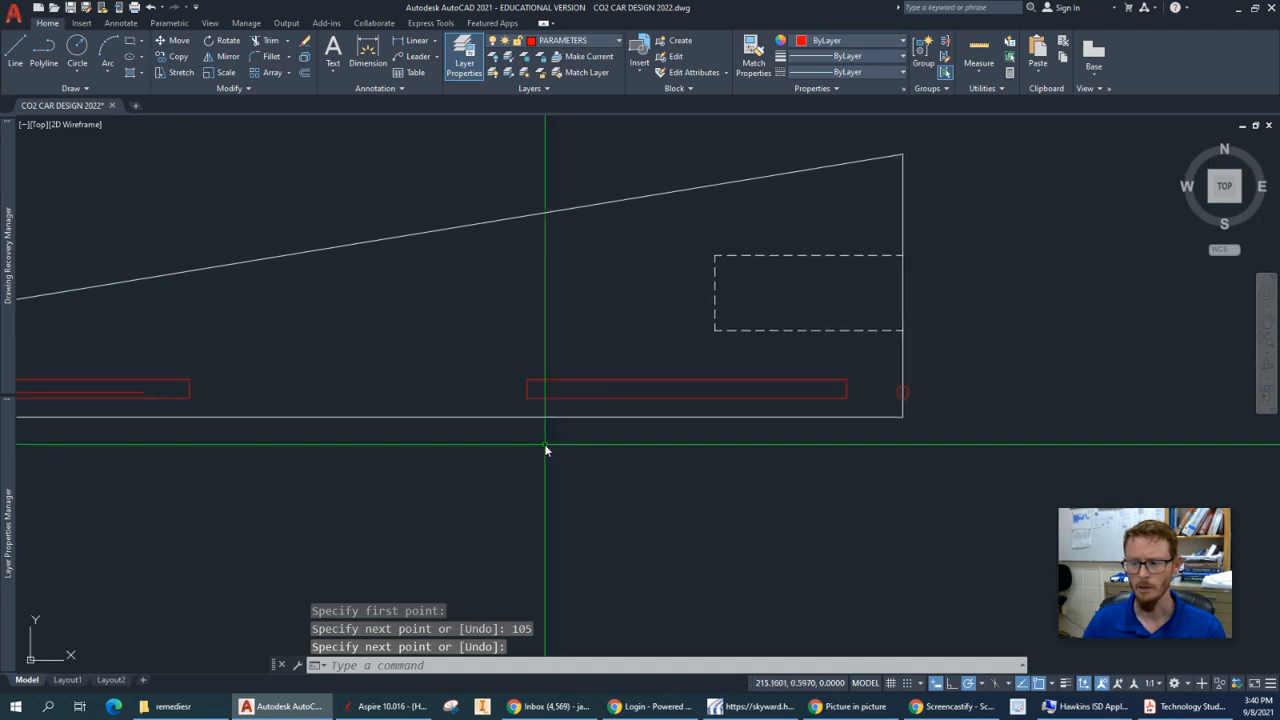
left_click(902, 393)
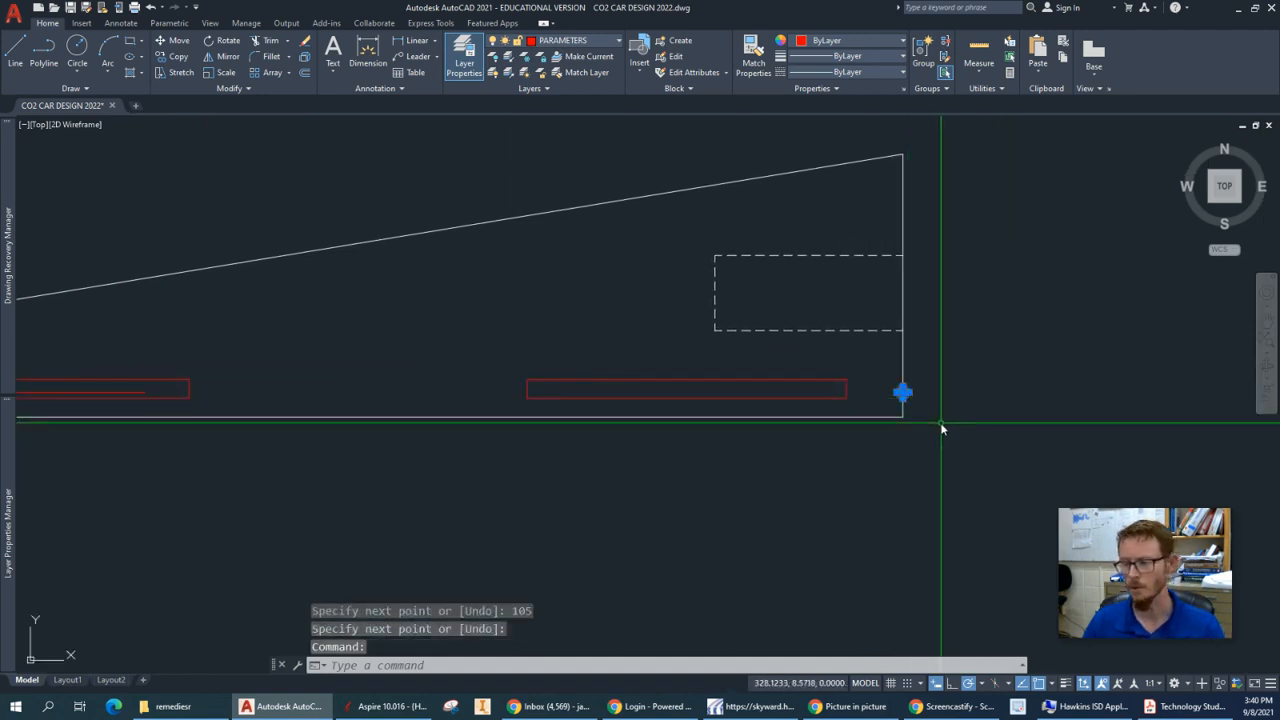
type("m")
key("Return")
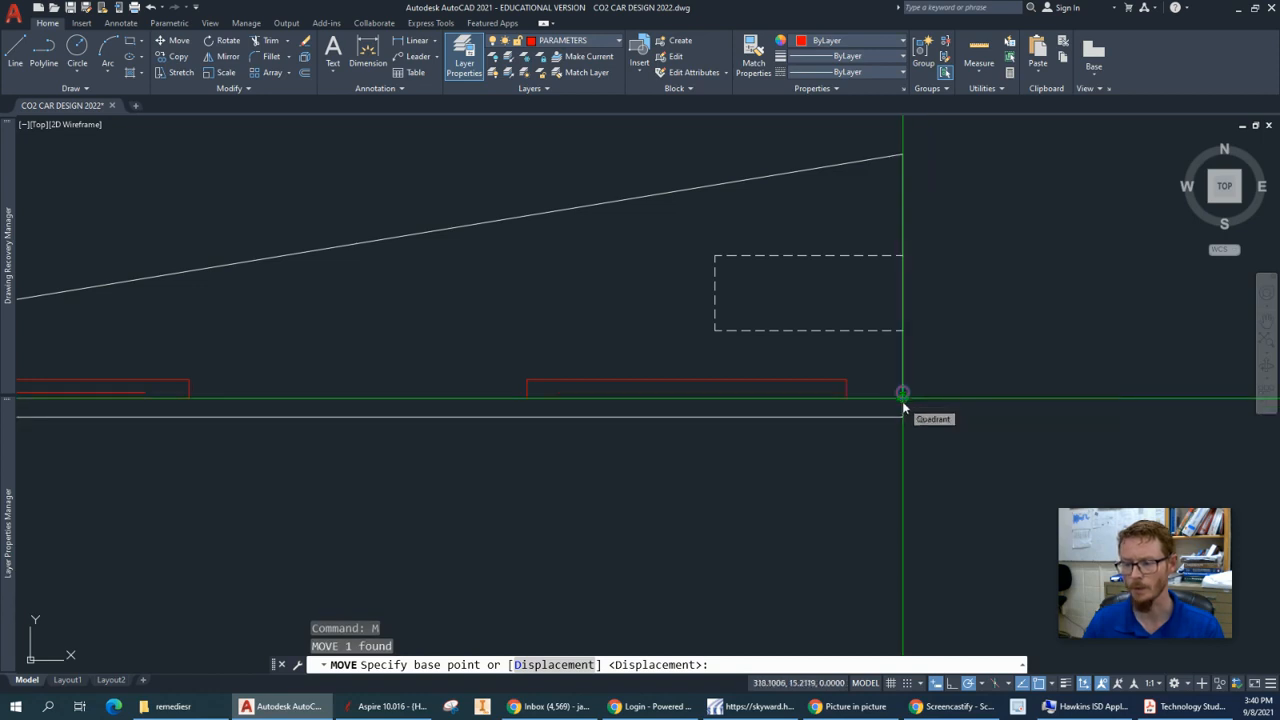
left_click(903, 403)
key("Escape")
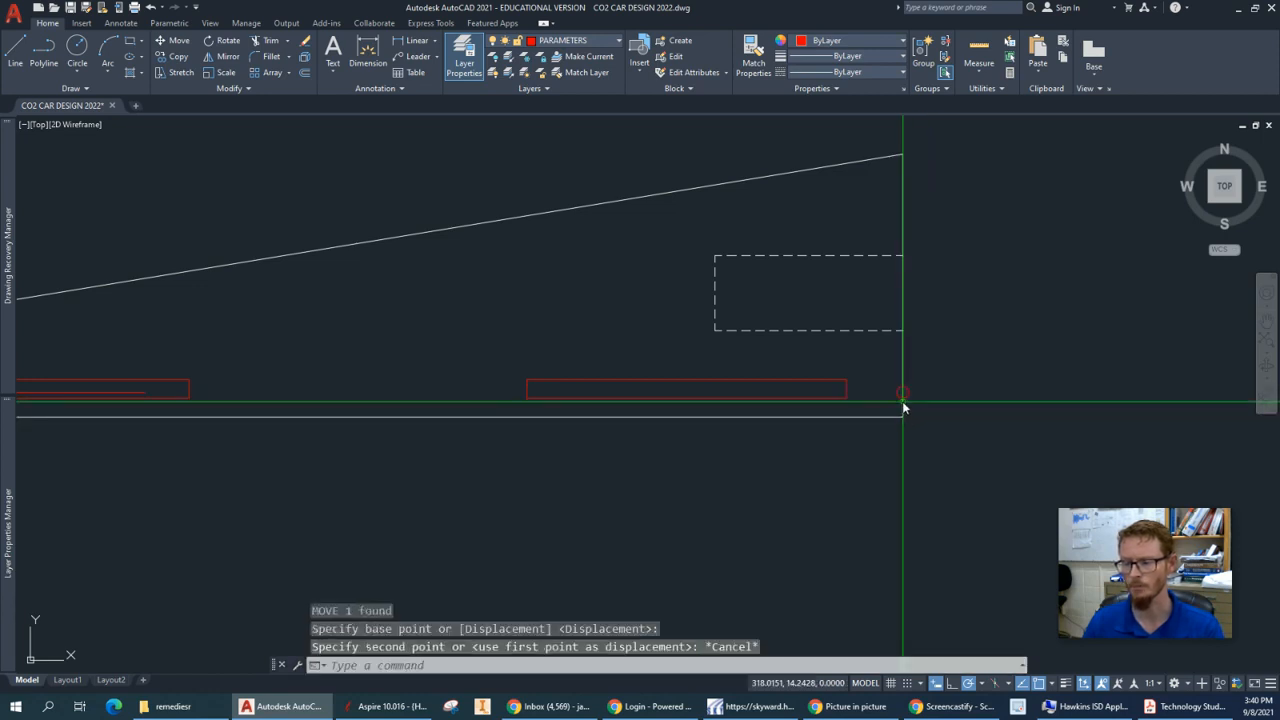
key("Escape")
Move the rear axle circle by its outer quadrant onto the free end of the 105 mm wheelbase line.
scroll(905, 401, "up", 4)
left_click(898, 381)
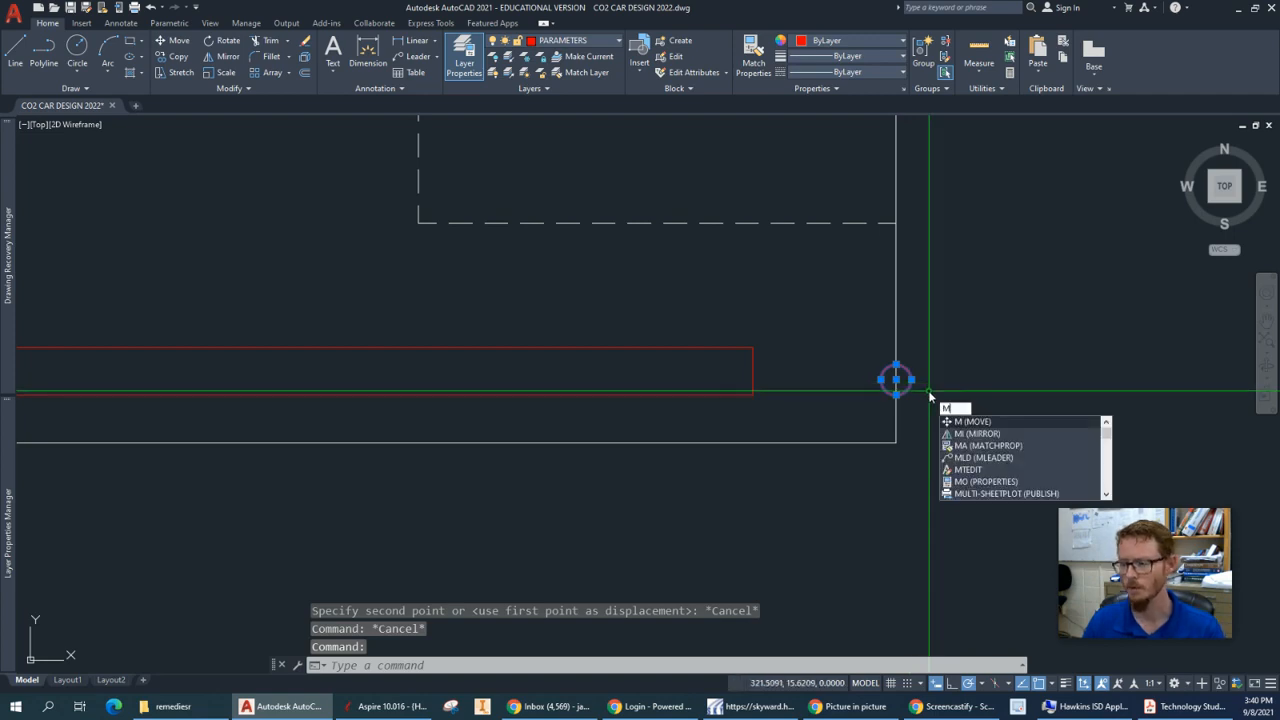
key("Return")
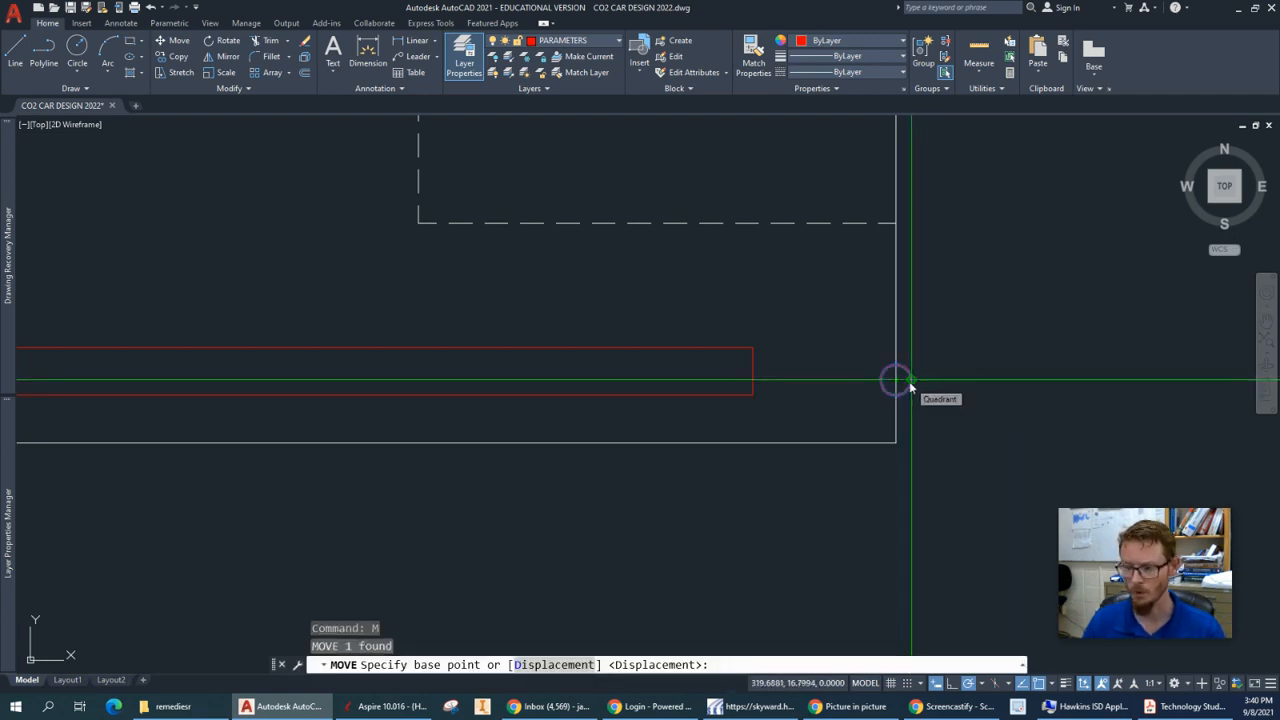
scroll(910, 381, "up", 4)
left_click(909, 376)
scroll(910, 387, "down", 6)
middle_click_drag(526, 430, 724, 438)
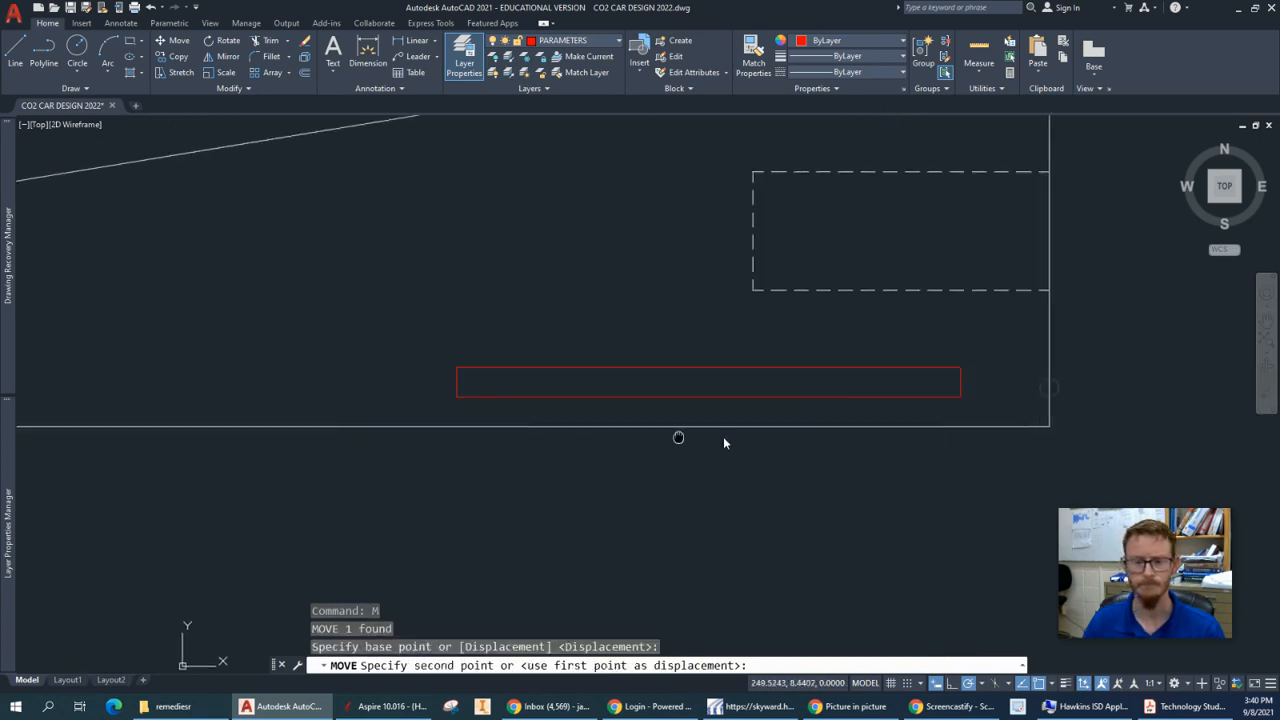
left_click(378, 392)
middle_click_drag(451, 457, 1000, 457)
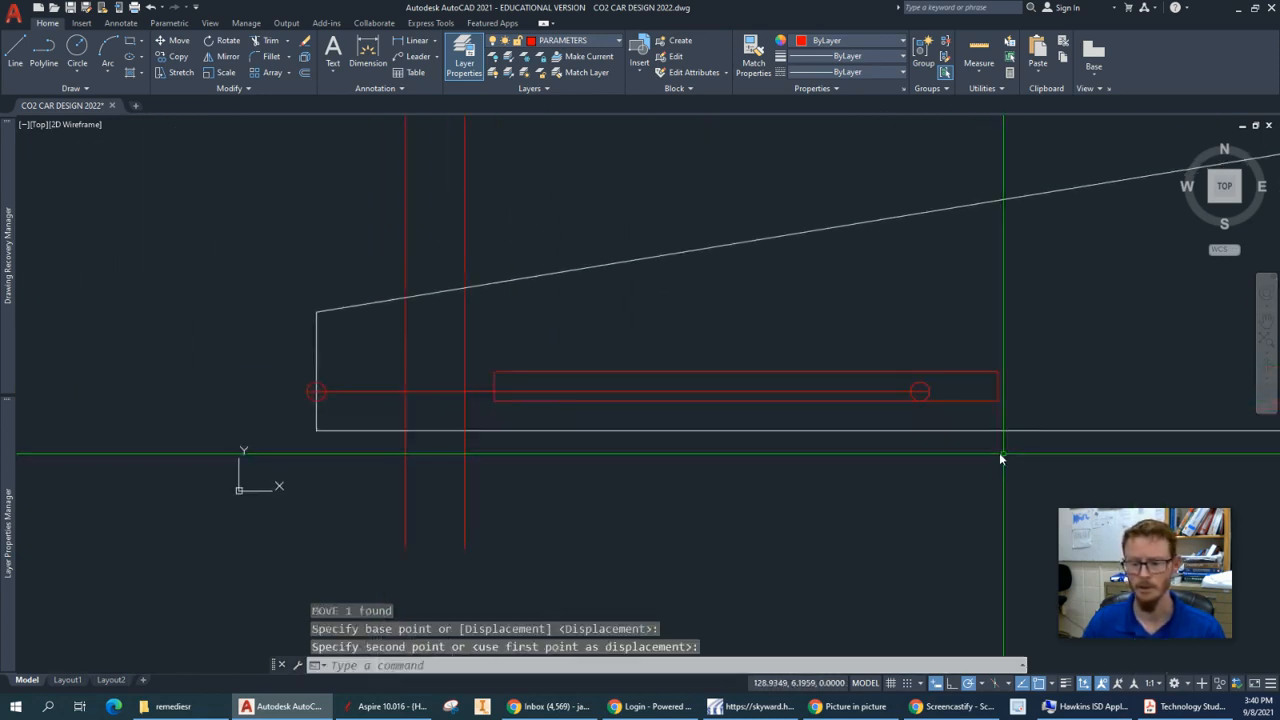
Move the 105 mm wheelbase line and both axle circles together 107 mm horizontally toward the rear of the side view.
left_click(324, 391)
left_click(323, 390)
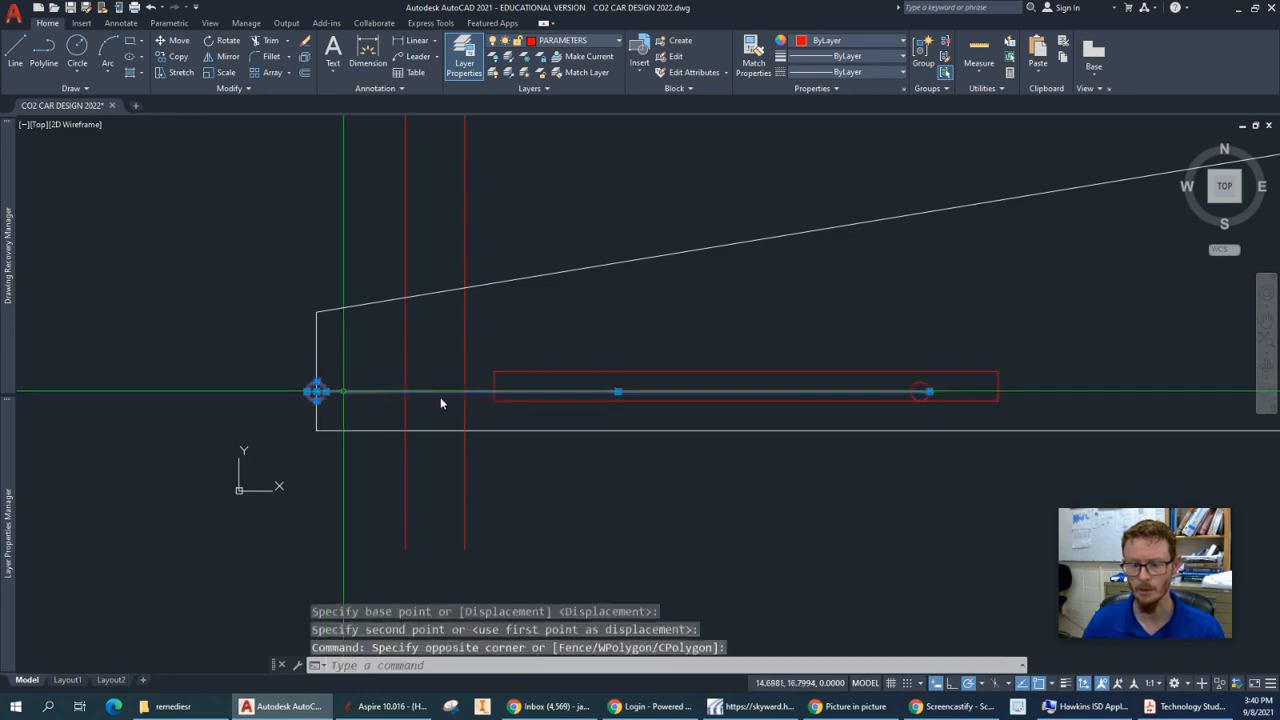
left_click(920, 383)
middle_click_drag(966, 551, 560, 467)
scroll(751, 491, "down", 4)
scroll(498, 424, "up", 2)
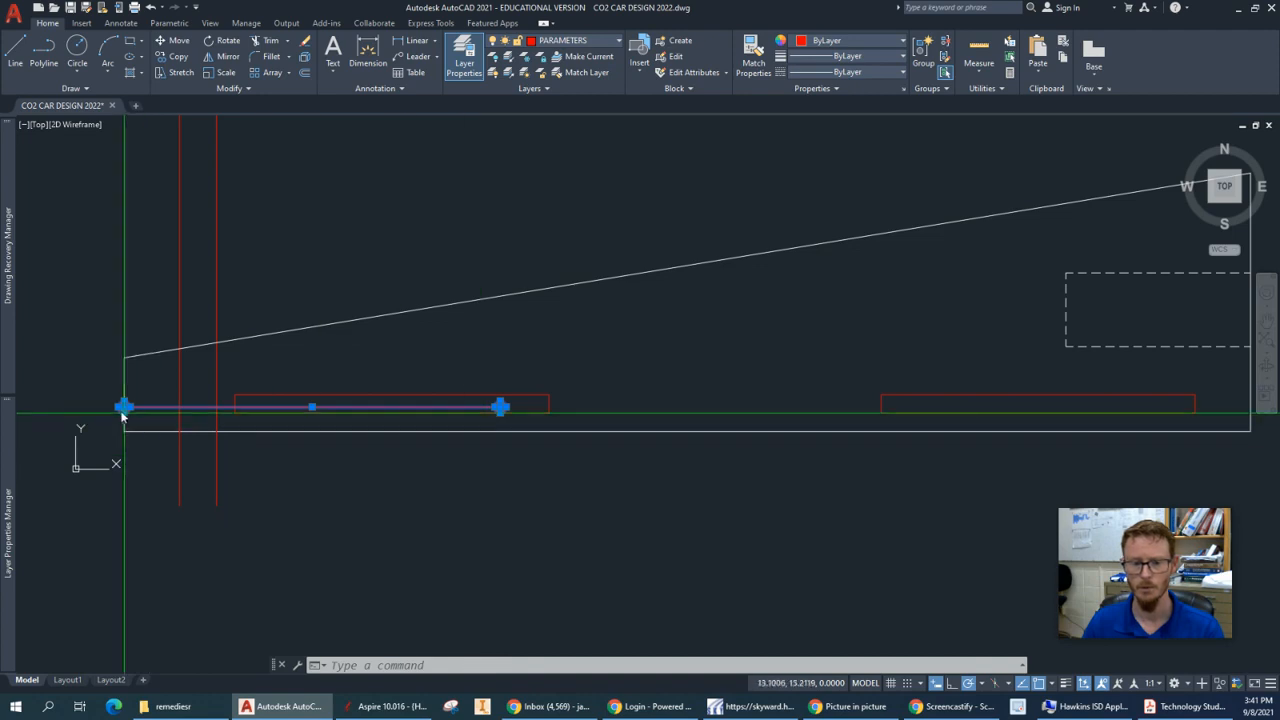
scroll(112, 418, "up", 4)
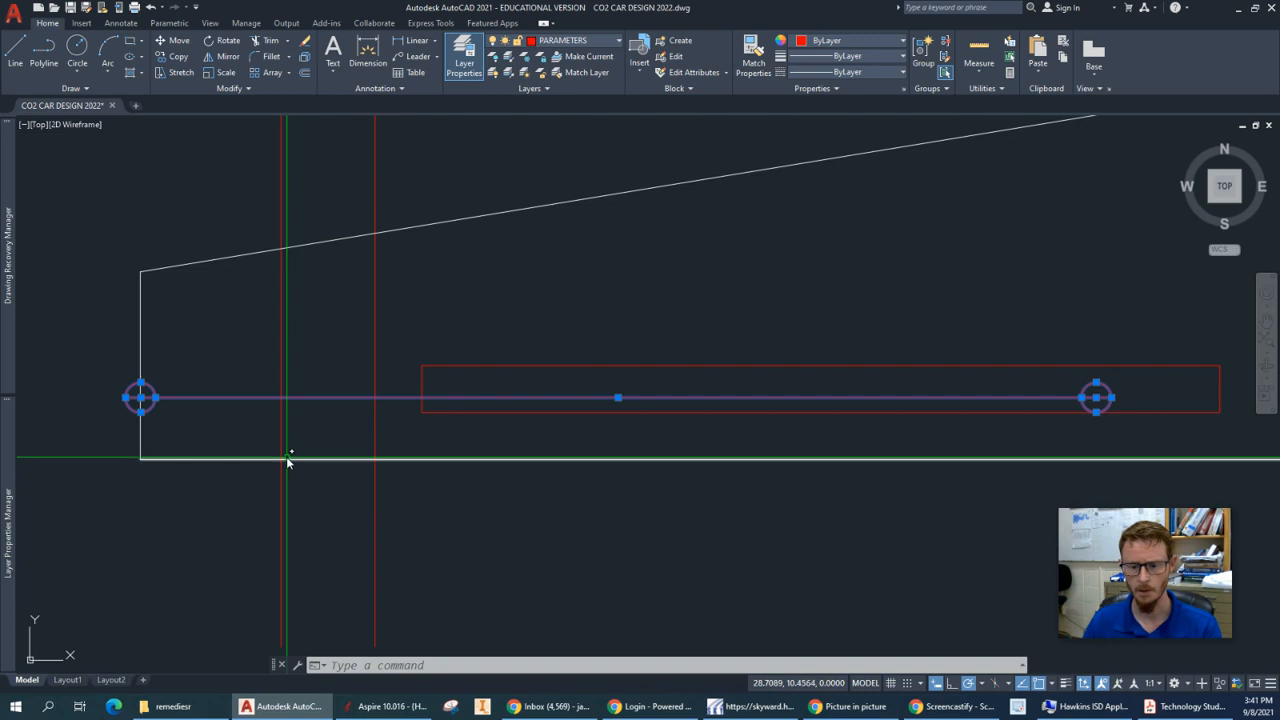
scroll(667, 520, "down", 4)
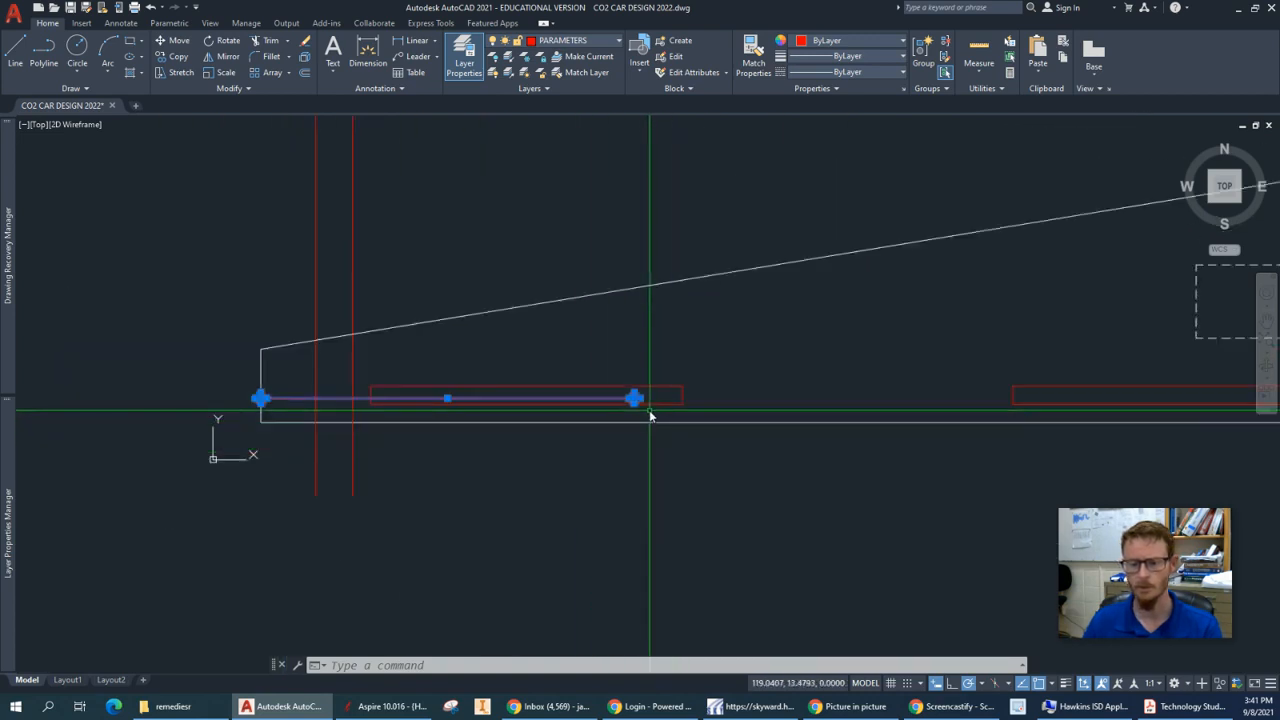
type("m")
key("space")
left_click(626, 501)
middle_click_drag(834, 486, 723, 509)
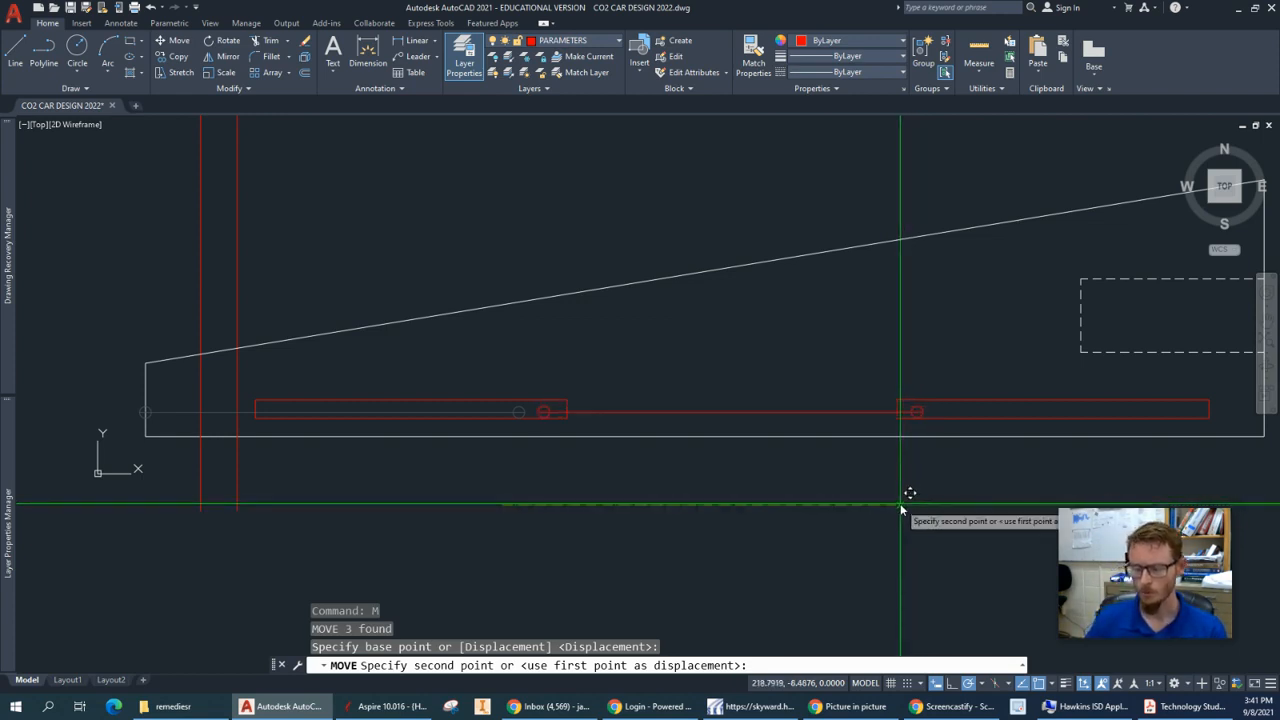
type("107")
key("Return")
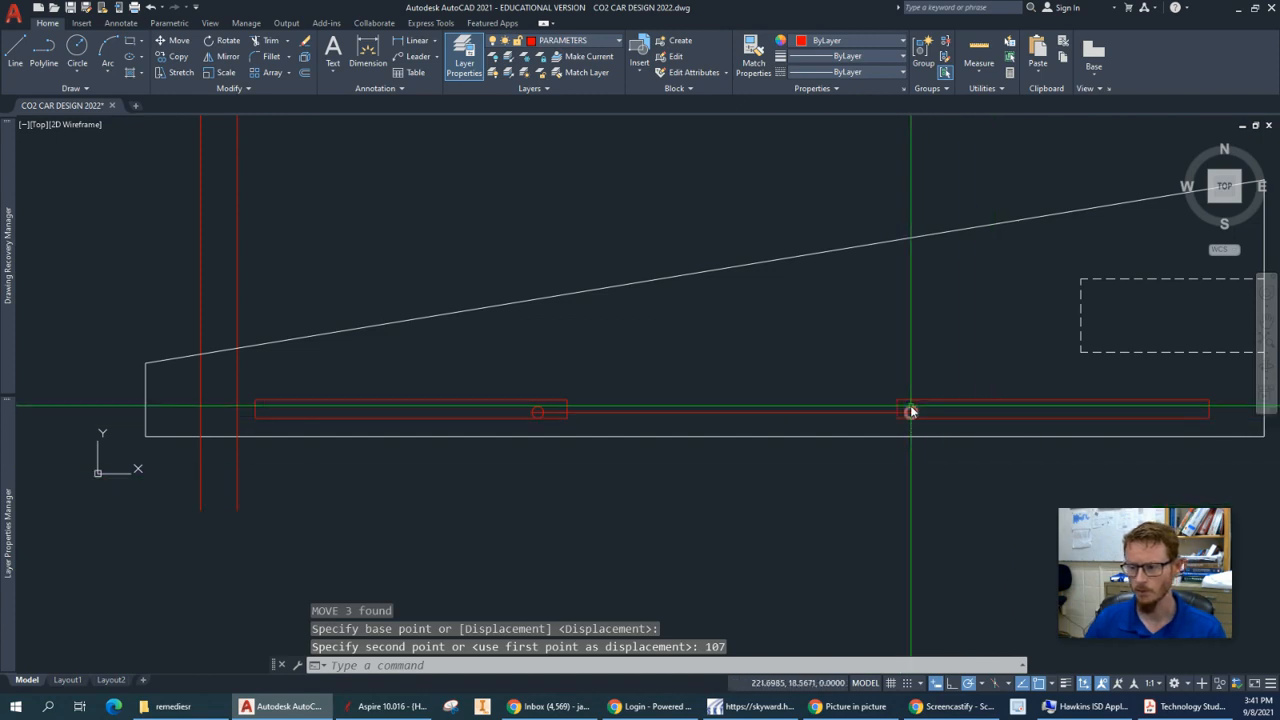
Move the wheelbase line and both axle circles 2 mm straight up within the axle zones.
scroll(910, 405, "up", 2)
scroll(898, 438, "up", 2)
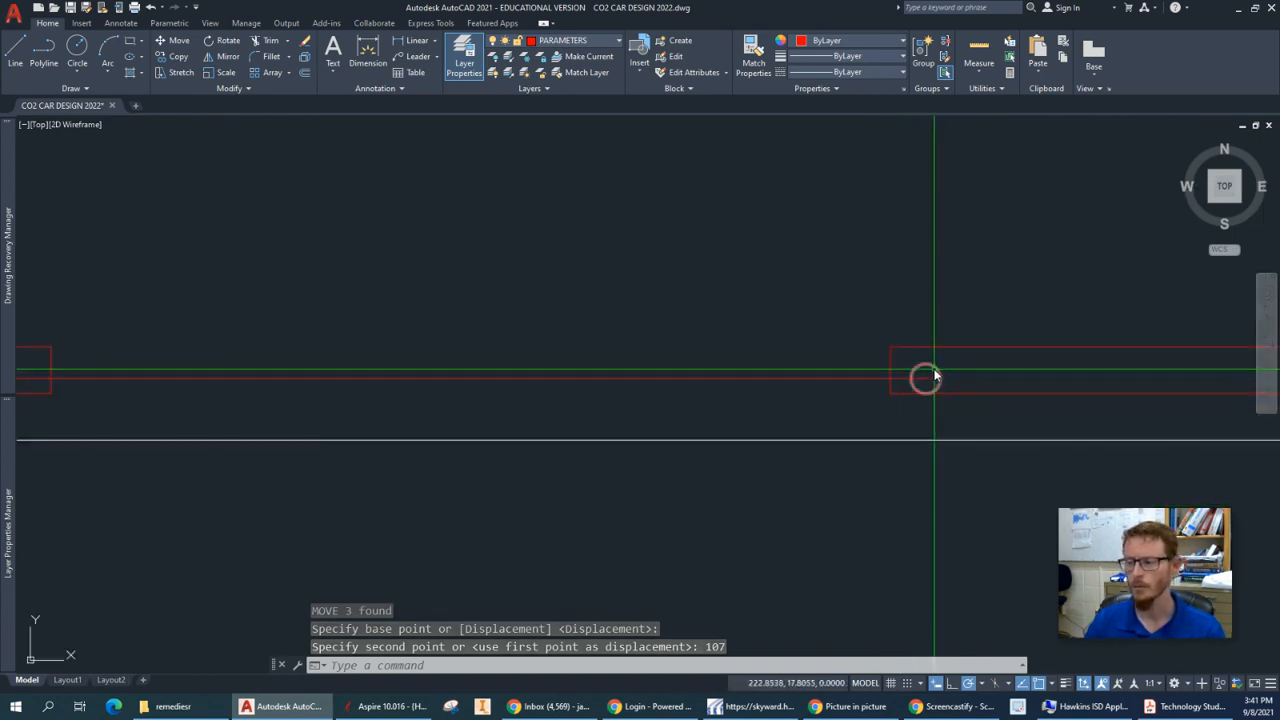
scroll(935, 380, "down", 3)
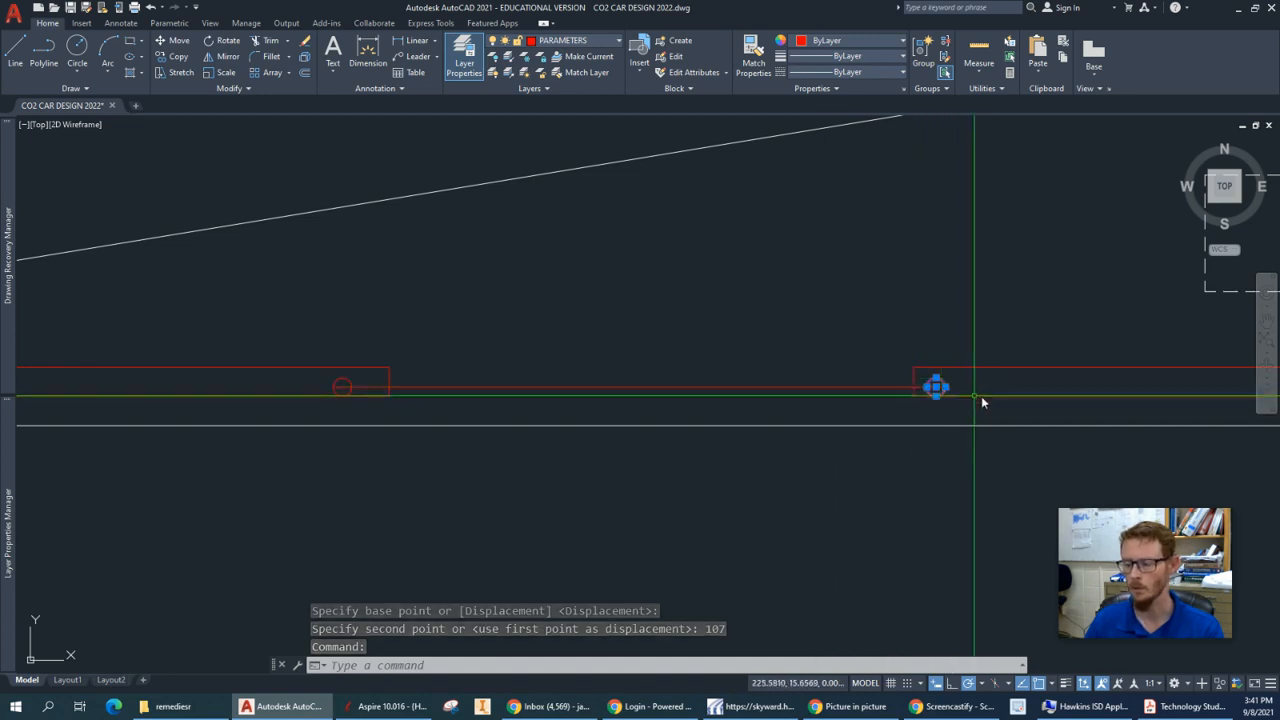
scroll(941, 404, "up", 3)
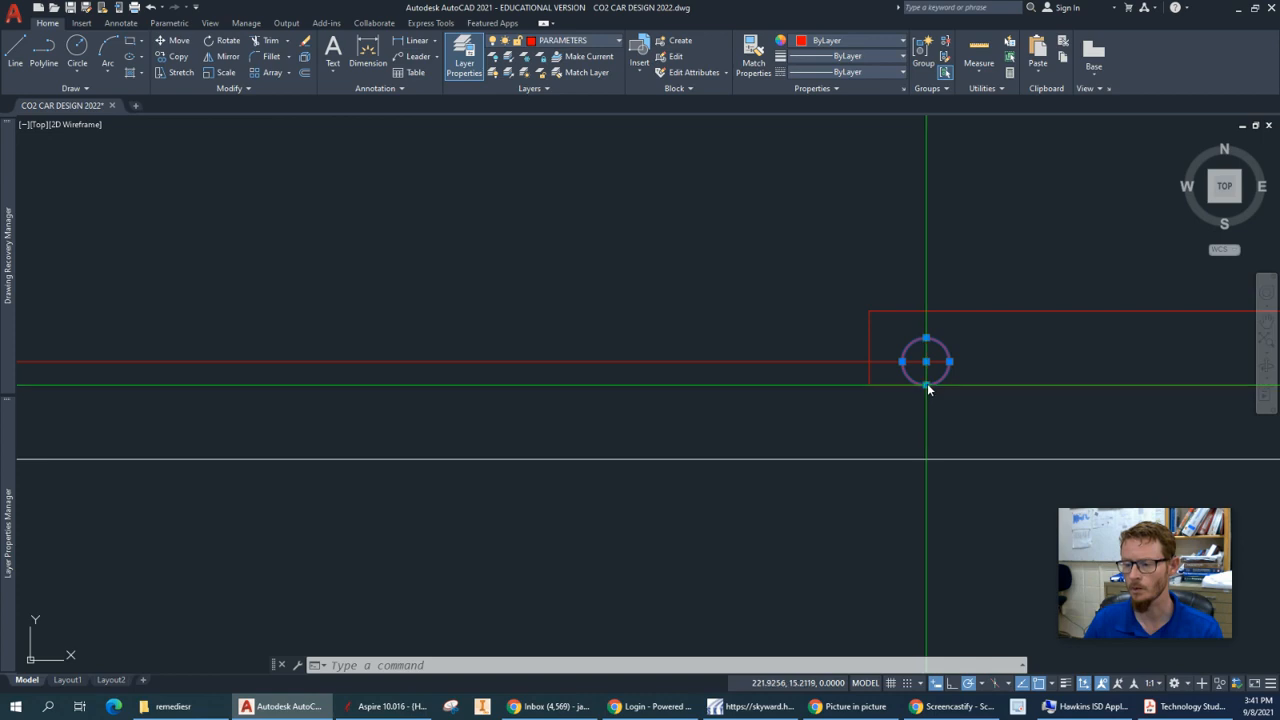
scroll(1040, 428, "down", 3)
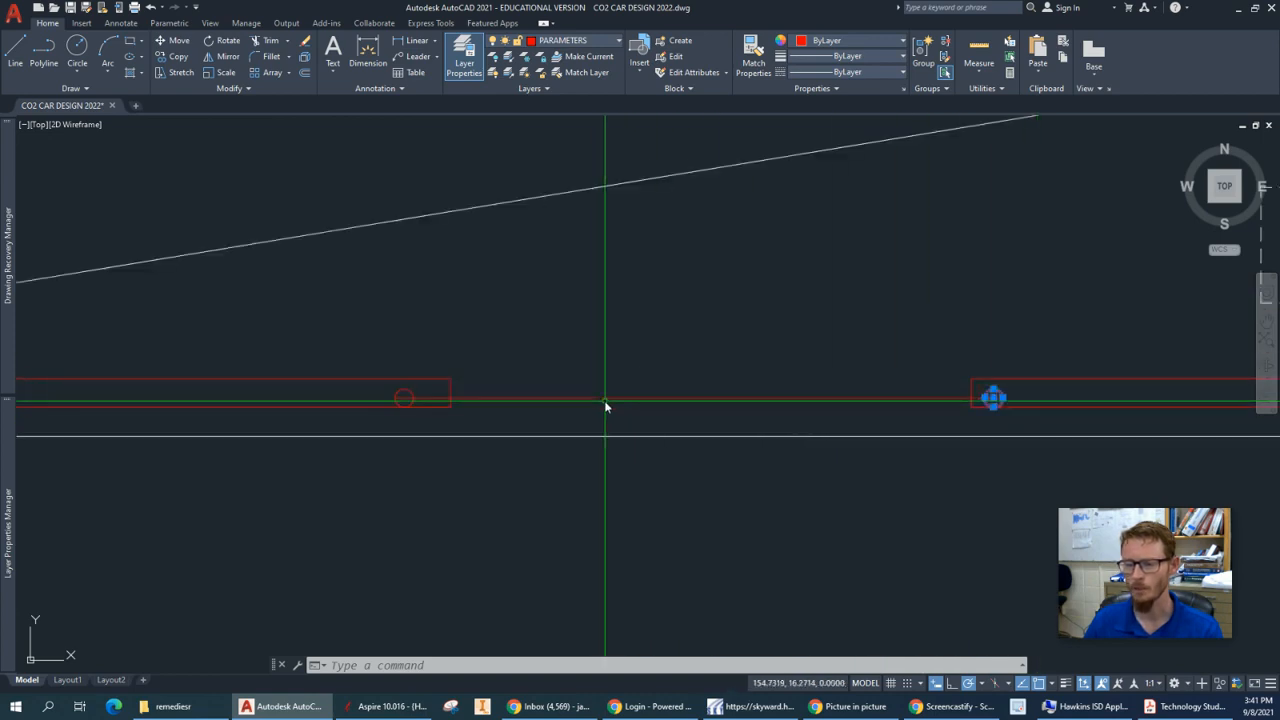
left_click(404, 395)
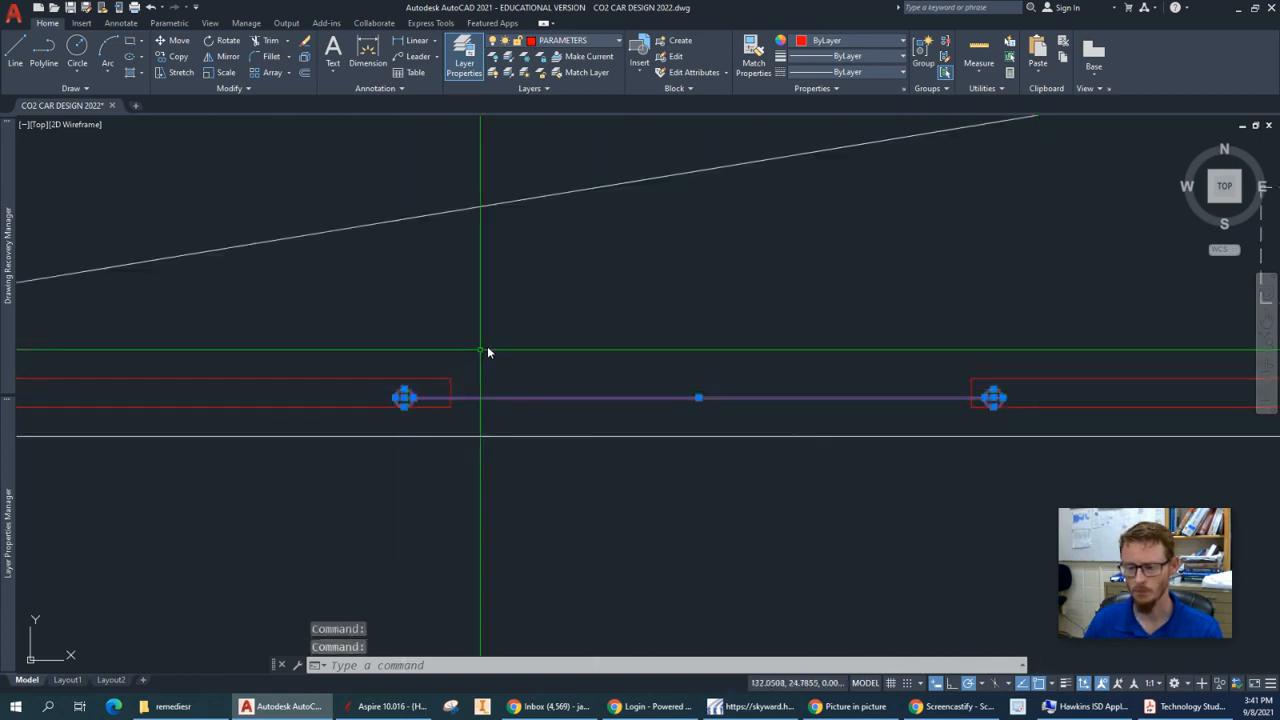
type("m")
key("Return")
left_click(639, 310)
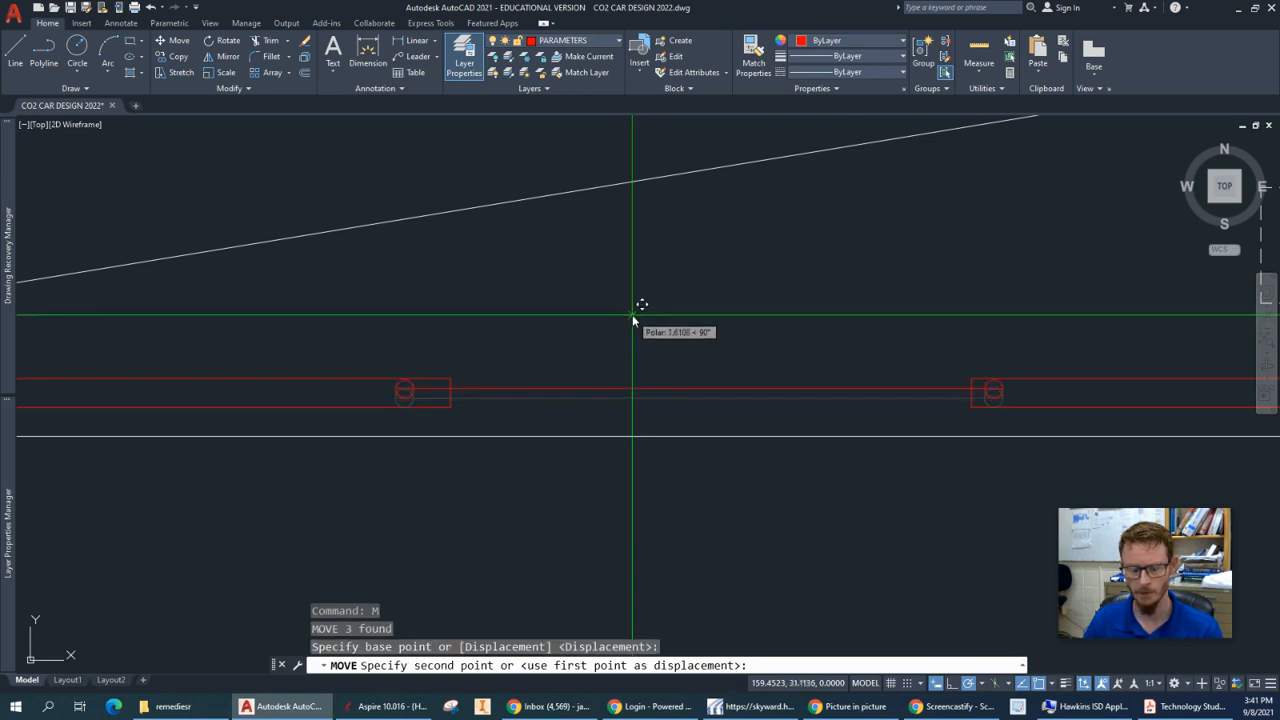
type("2")
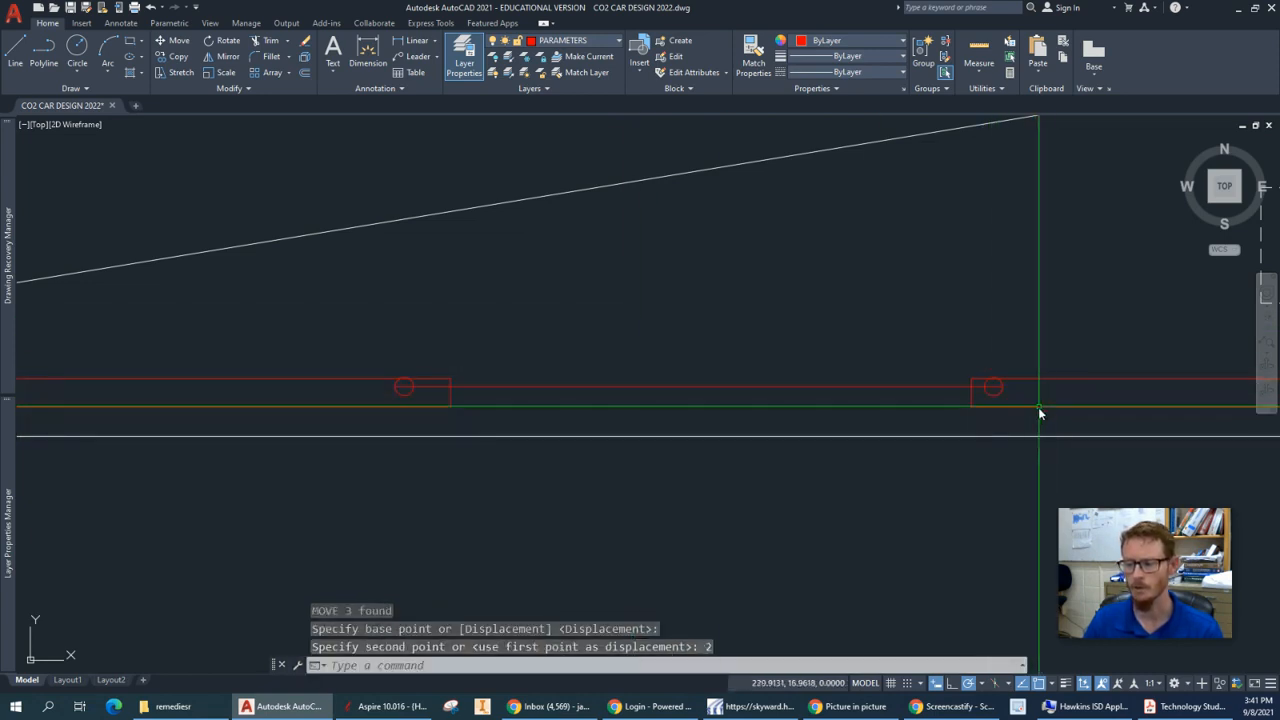
key("Return")
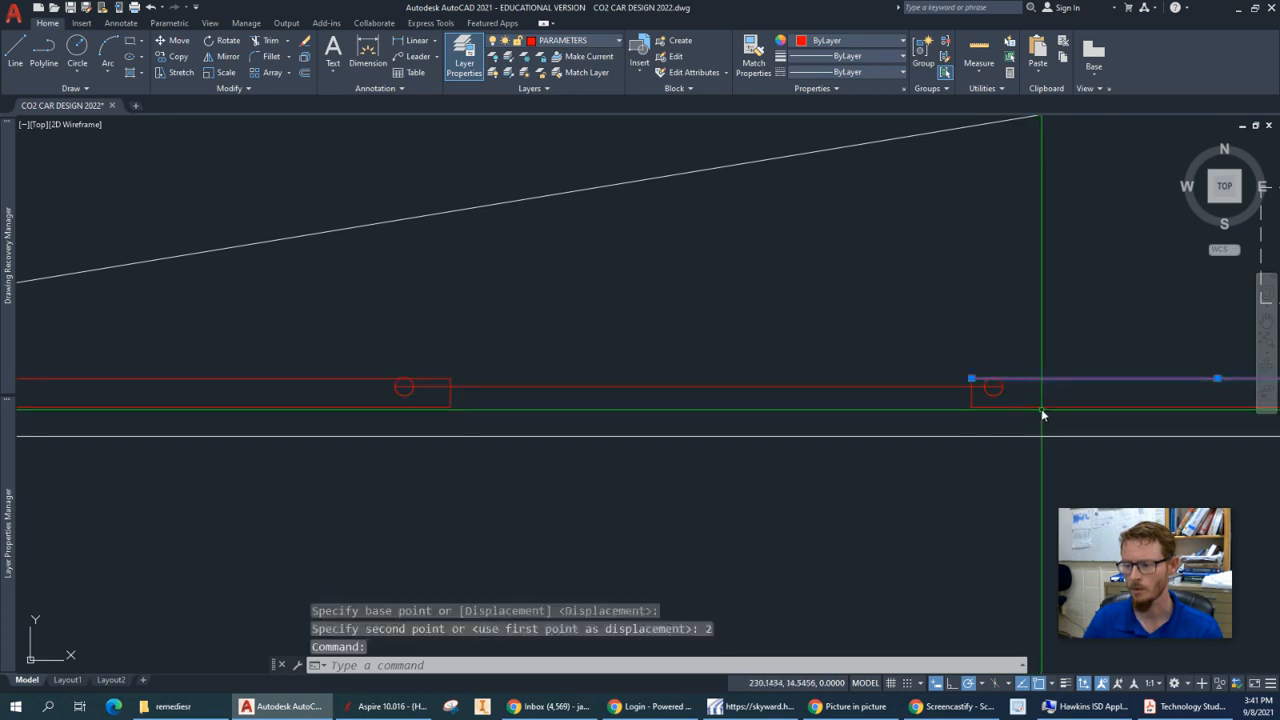
key("Escape")
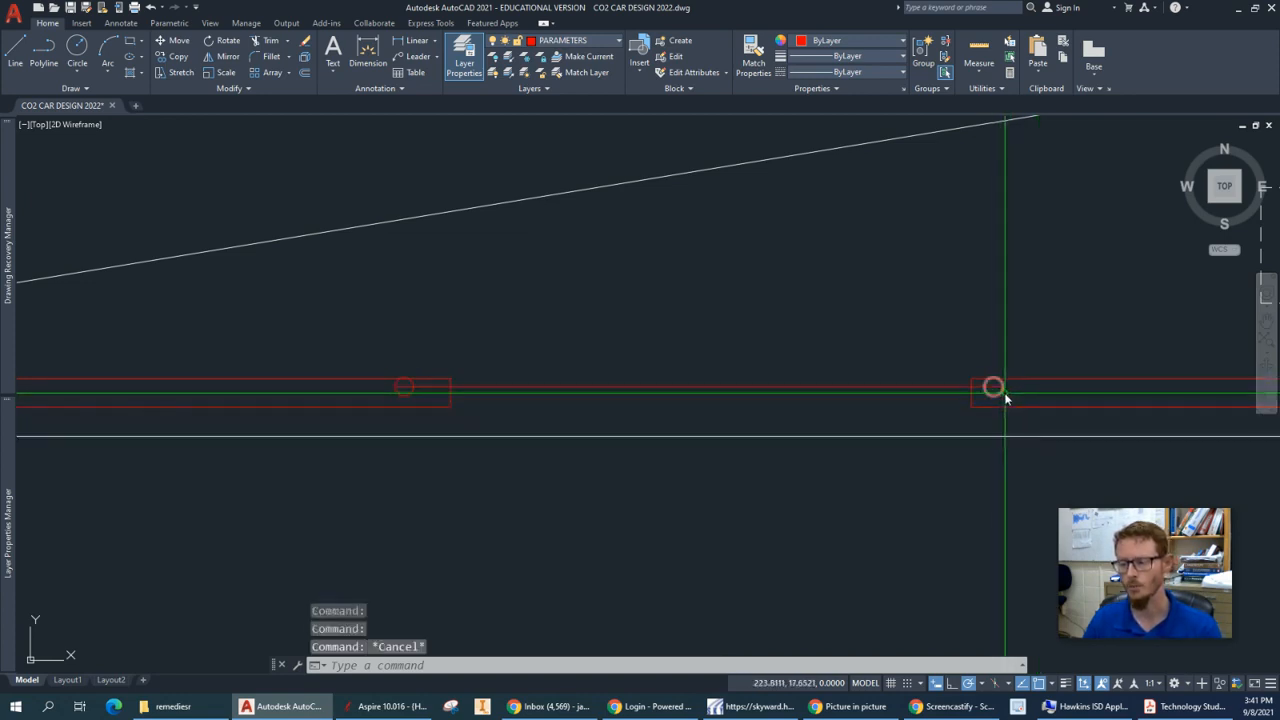
Review the wheelbase, spacer and power plant hole requirements in the TSA guide in Acrobat Reader, and return to the AutoCAD drawing.
scroll(440, 375, "down", 2)
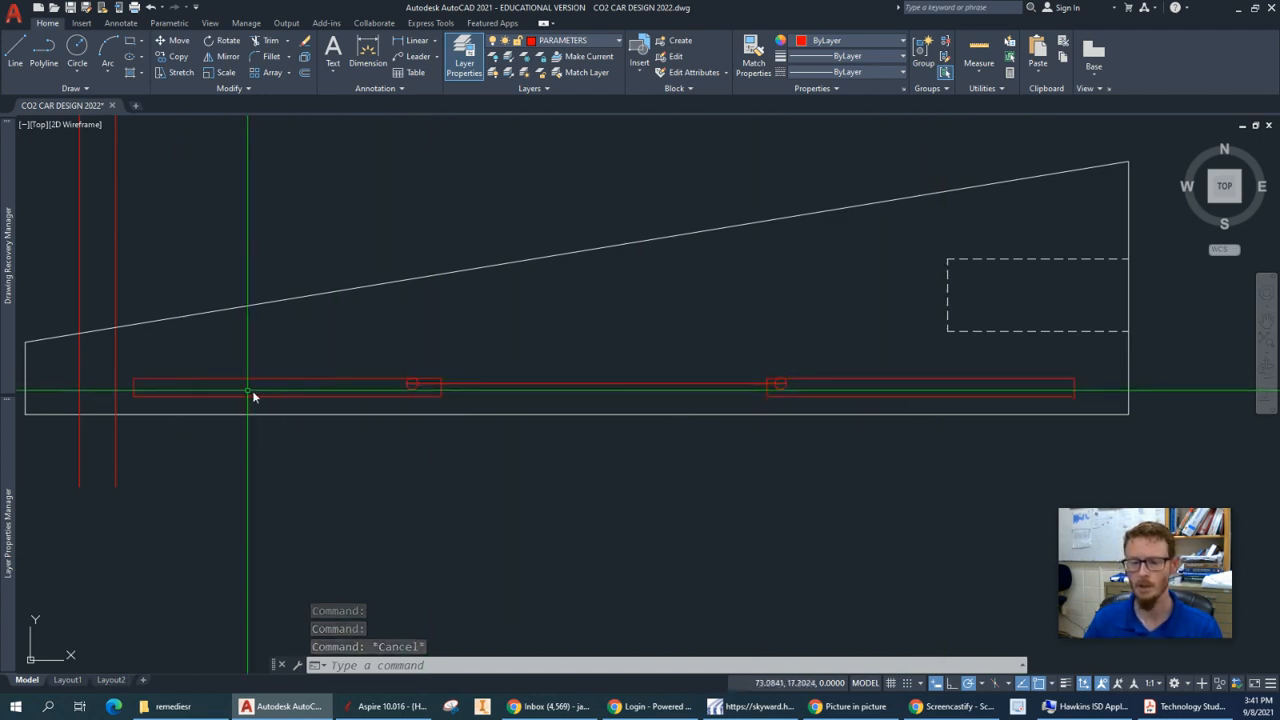
middle_click_drag(580, 426, 633, 440)
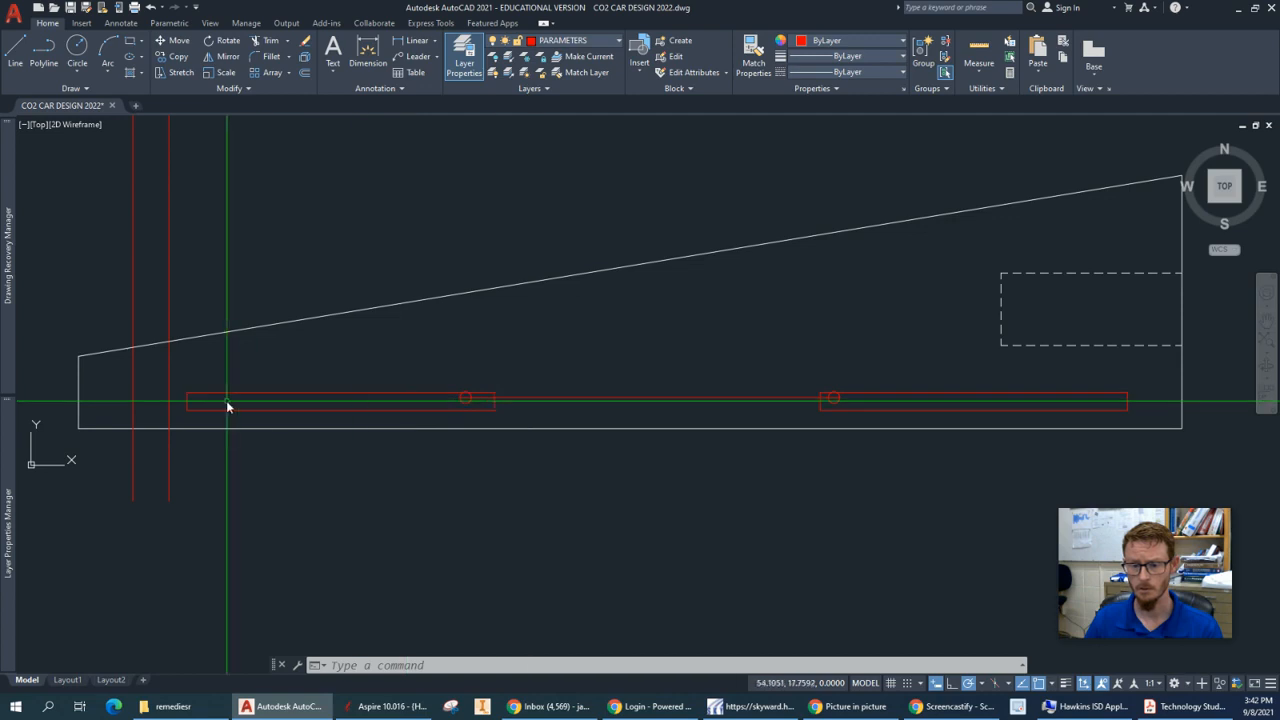
scroll(824, 455, "down", 2)
mouse_move(826, 451)
middle_mouse_down()
mouse_move(725, 508)
mouse_move(728, 533)
middle_mouse_up()
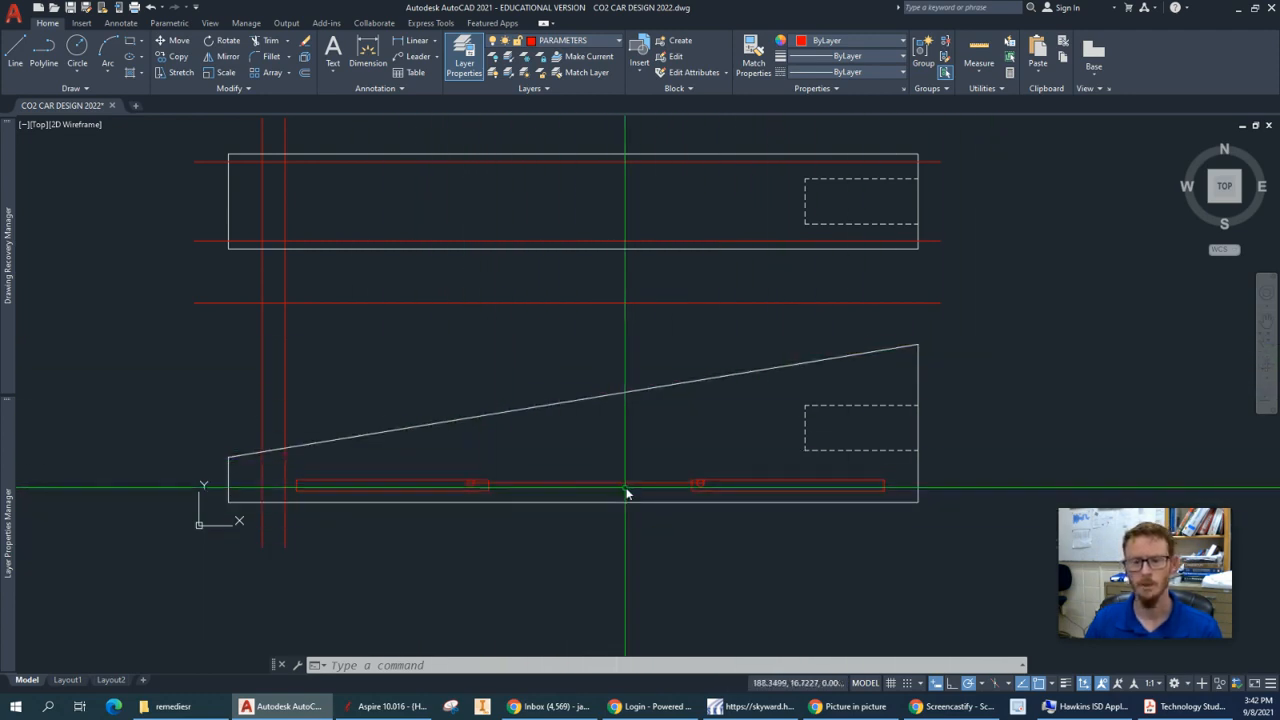
middle_click_drag(626, 493, 637, 523)
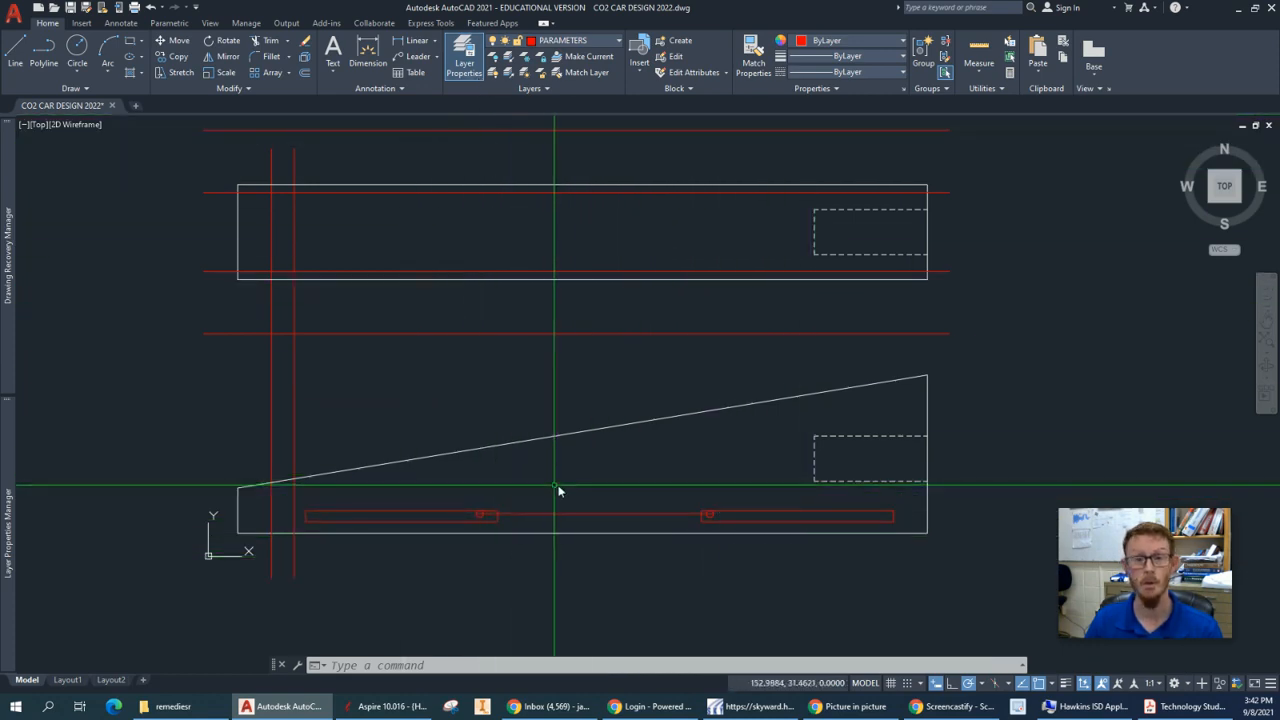
left_click(1190, 706)
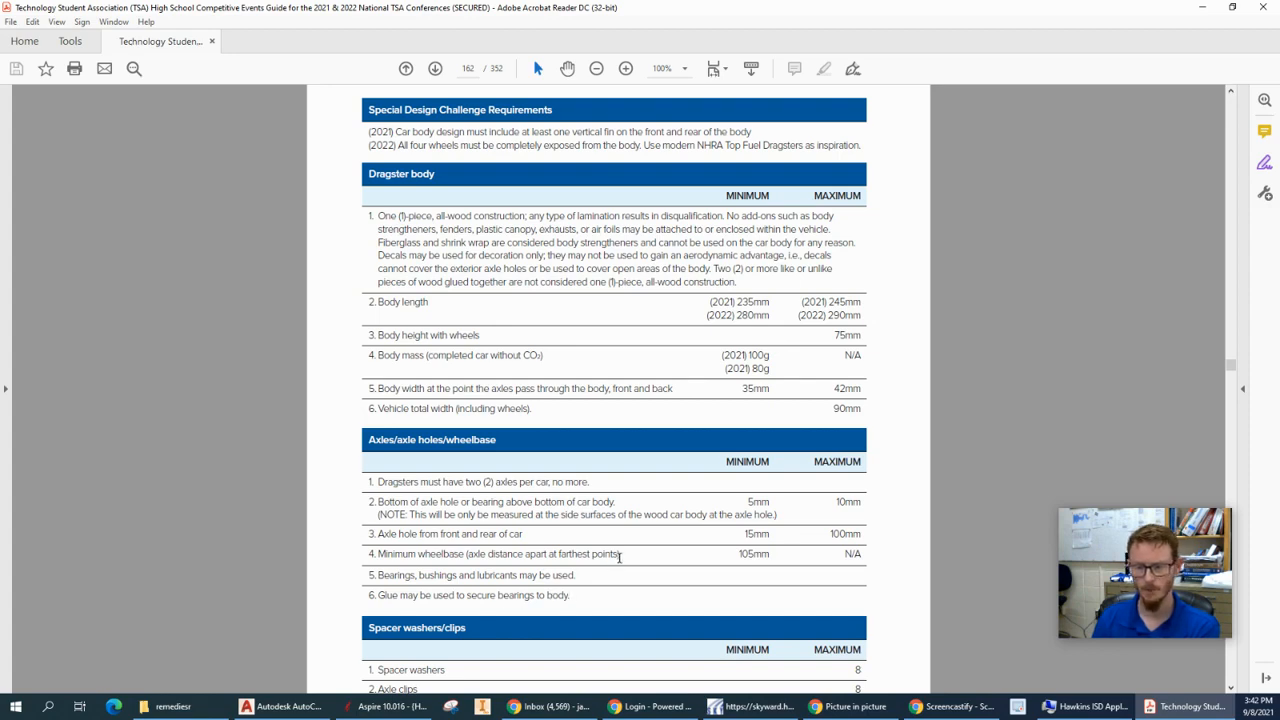
scroll(622, 557, "down", 3)
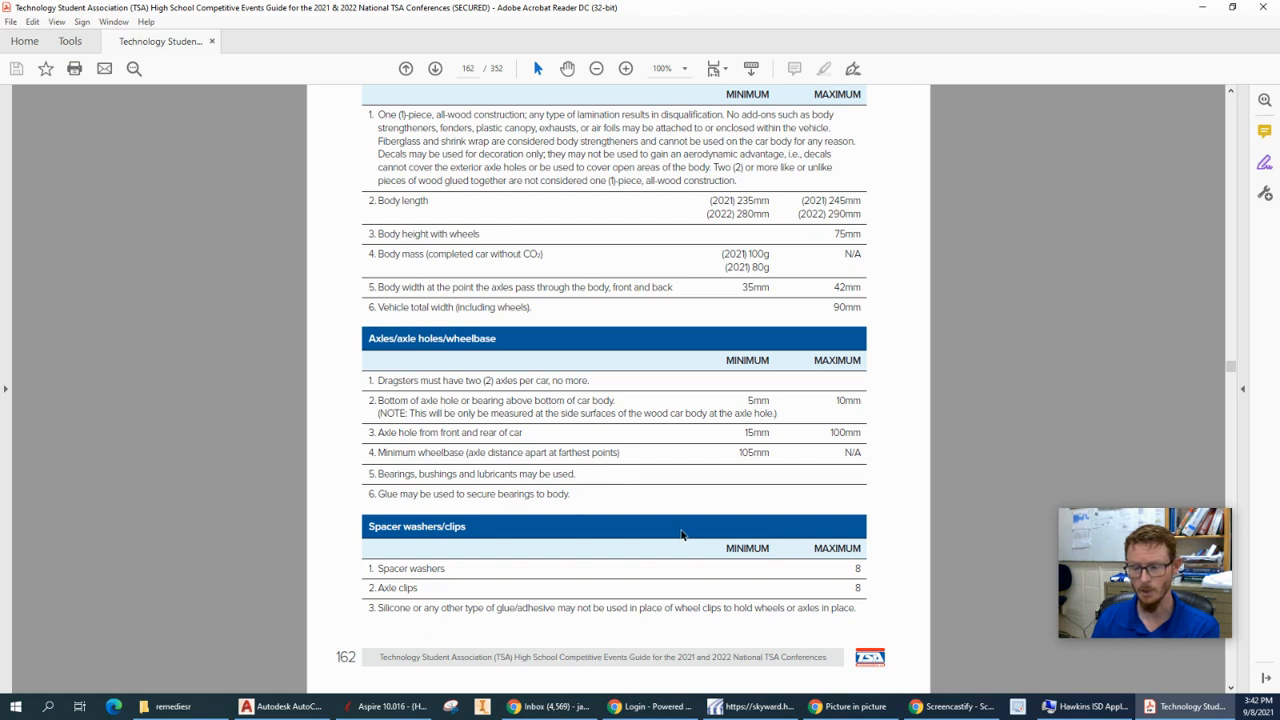
scroll(681, 535, "down", 3)
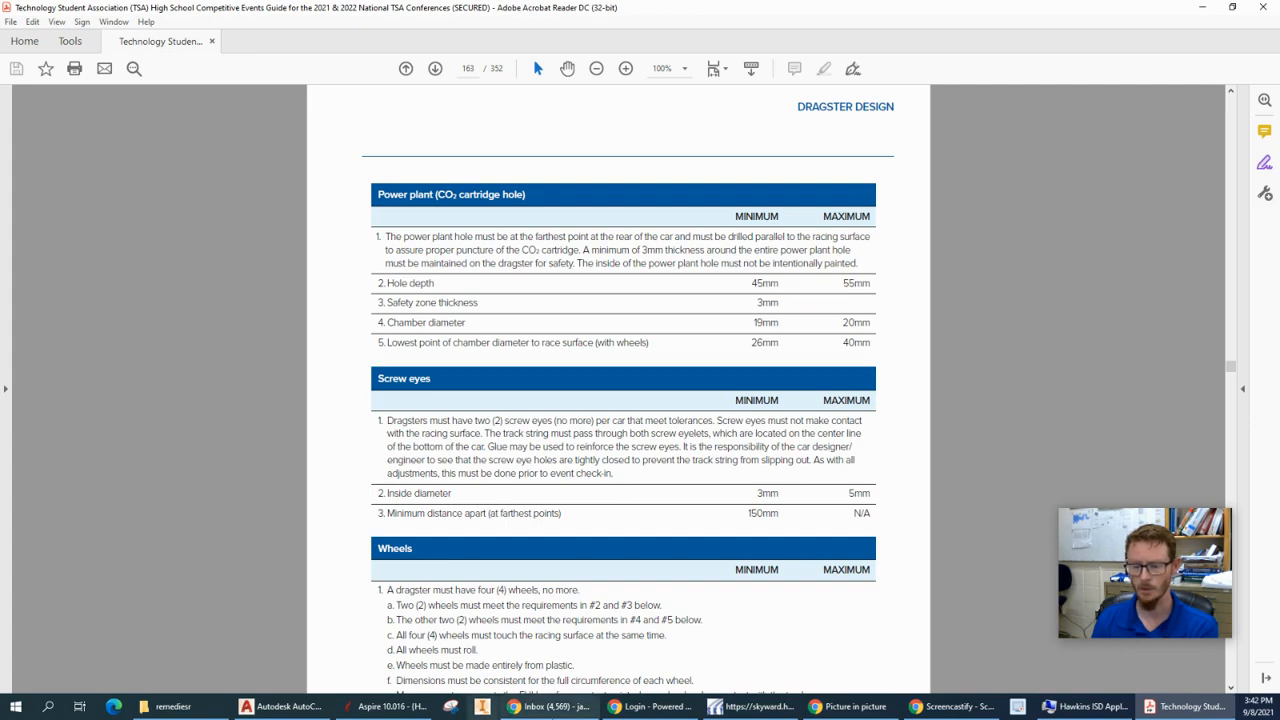
left_click(1202, 10)
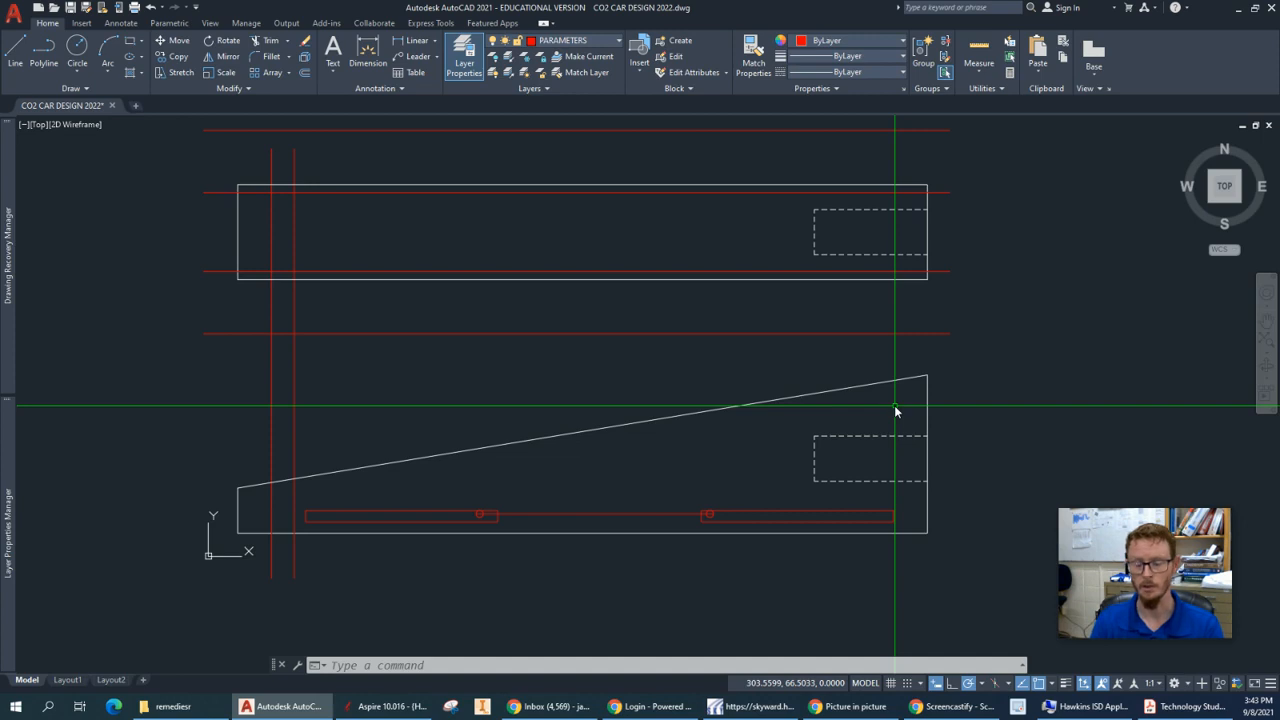
type("o")
key("Return")
type("5")
key("Escape")
Offset the upper, front and lower dashed lines of the side view's CO2 cartridge hole outward by 5 mm.
type("o")
key("Return")
type("5")
key("Return")
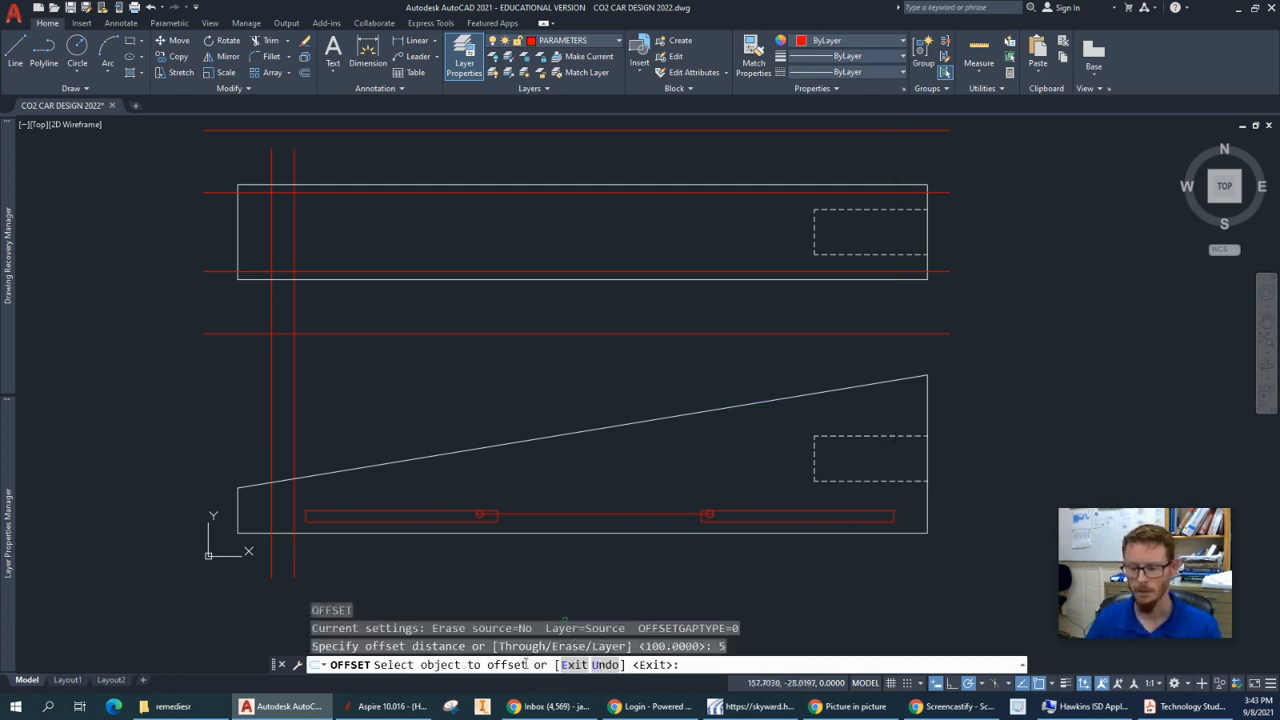
left_click(893, 436)
left_click(893, 408)
left_click(814, 468)
left_click(790, 475)
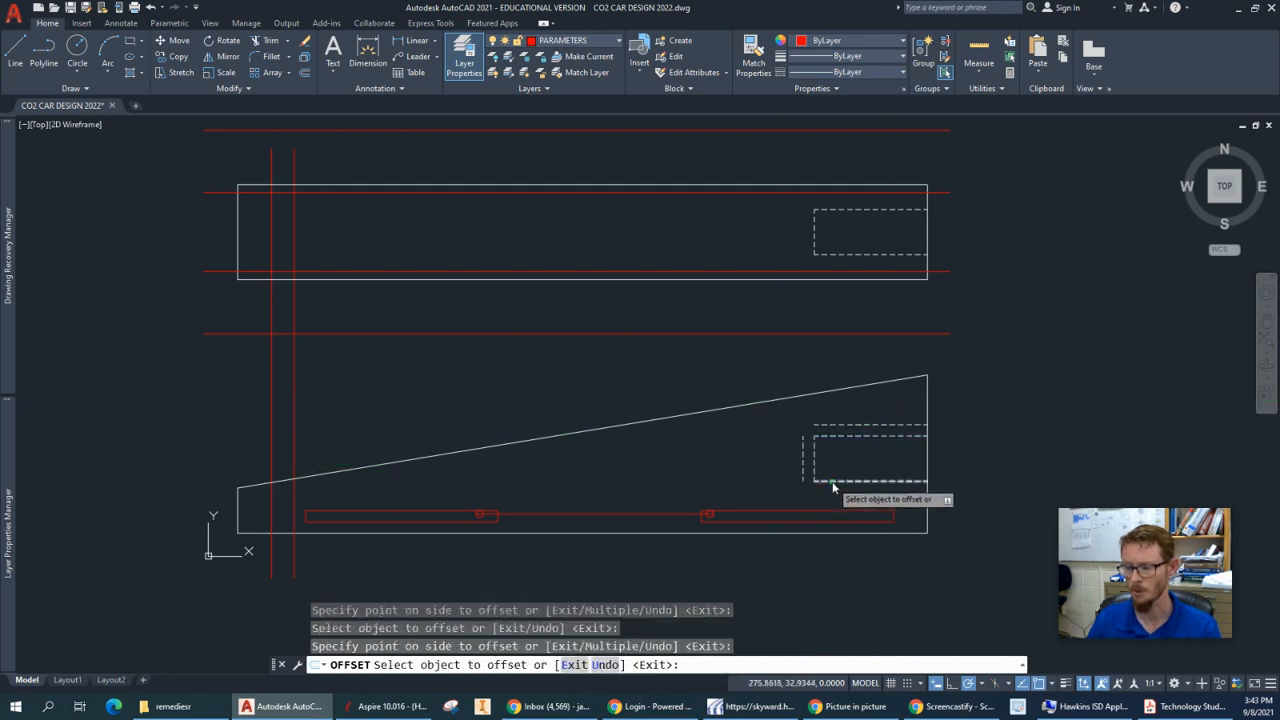
left_click(833, 482)
left_click(829, 506)
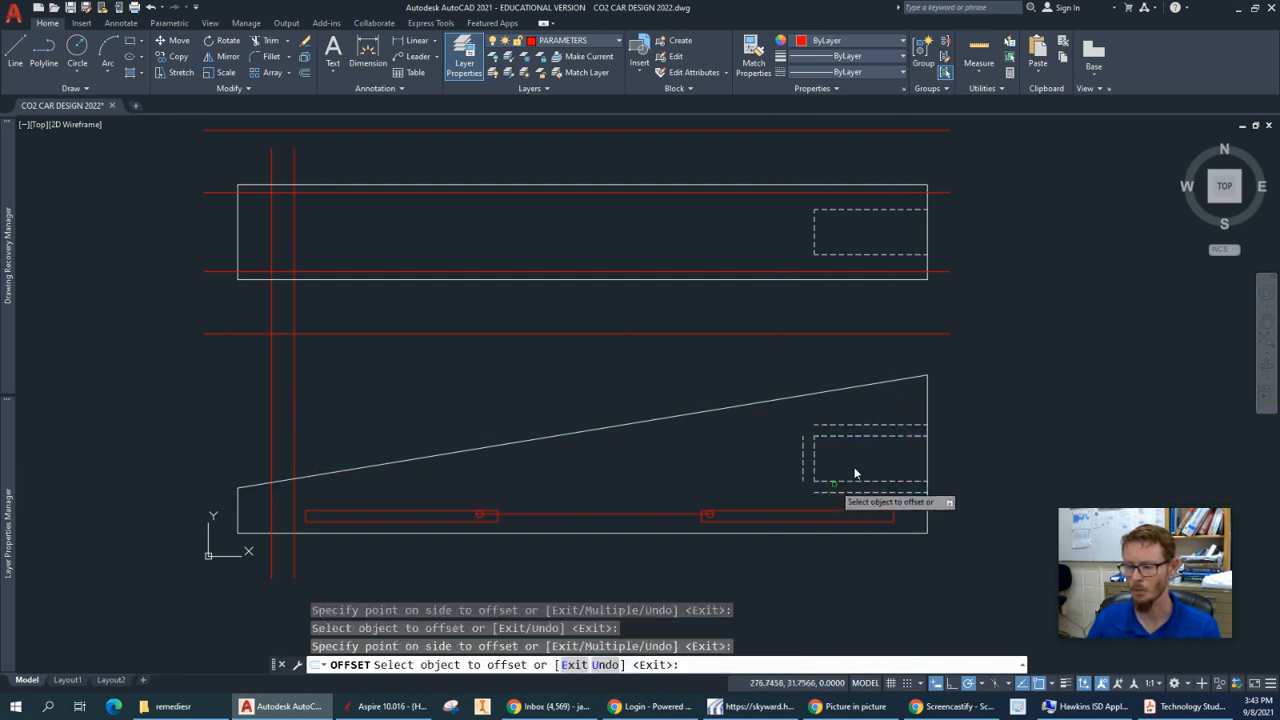
Offset the lower, front and upper dashed lines of the top view's cartridge hole outward by the same 5 mm.
left_click(831, 254)
left_click(829, 309)
left_click(814, 236)
left_click(787, 229)
left_click(824, 211)
left_click(821, 190)
key("Return")
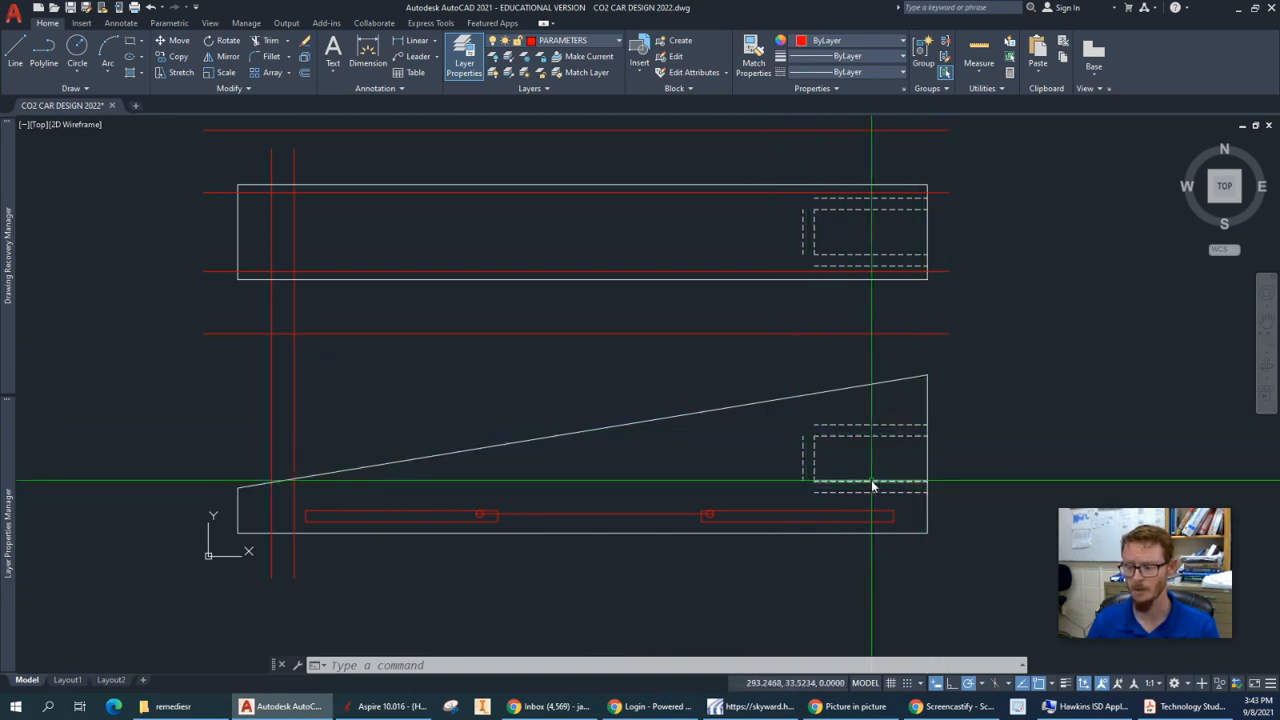
Join the side view's offset dashed lines around the cartridge hole at both front corners with a radius 0 fillet.
scroll(876, 465, "up", 4)
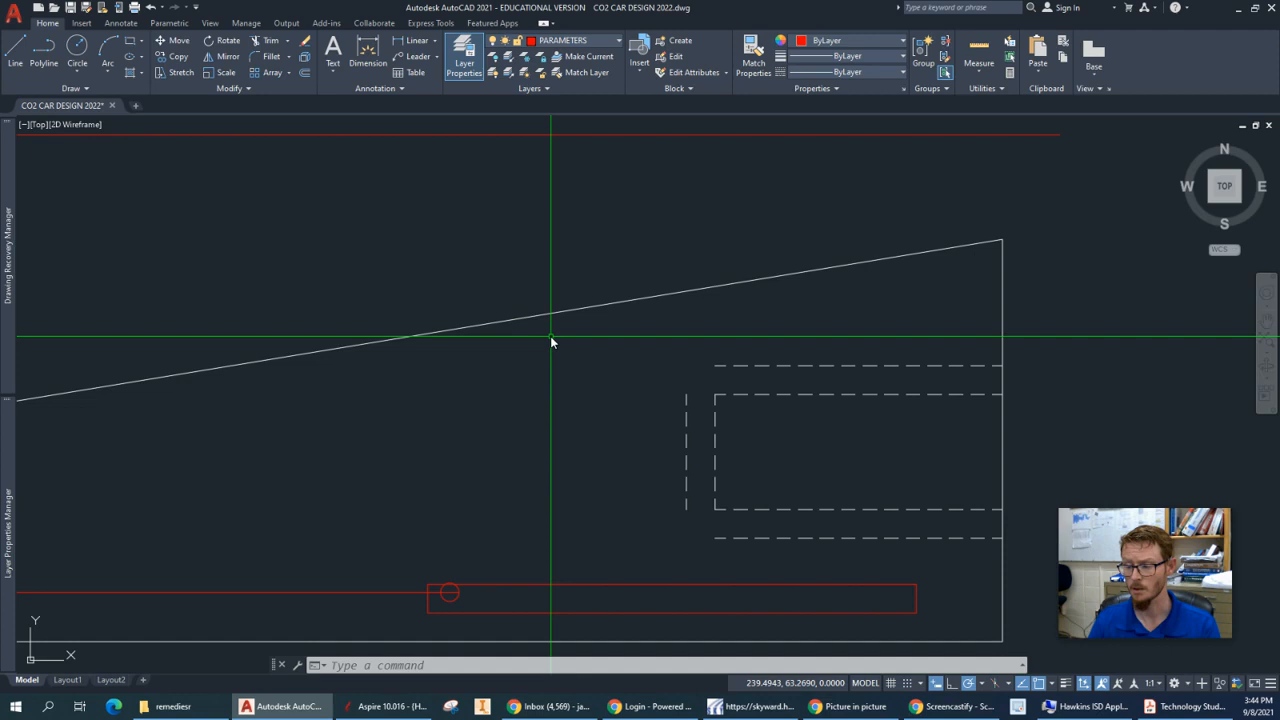
type("F")
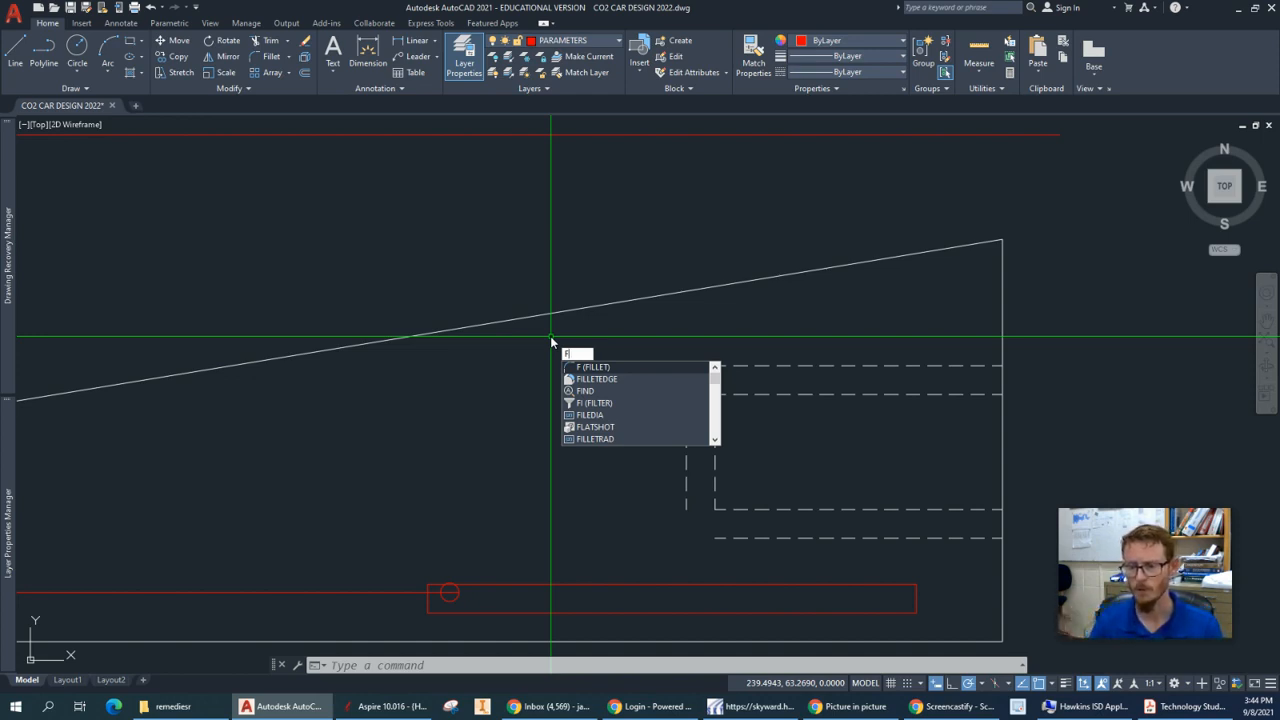
key("Return")
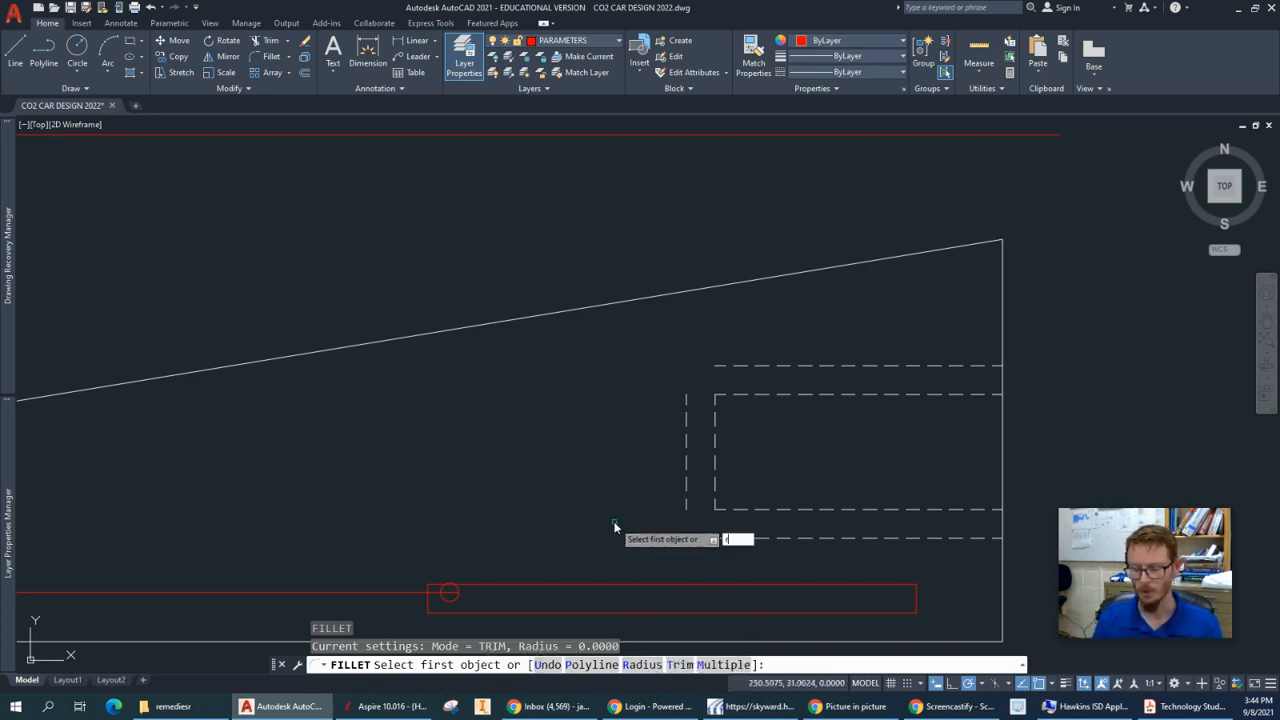
type("r")
key("Return")
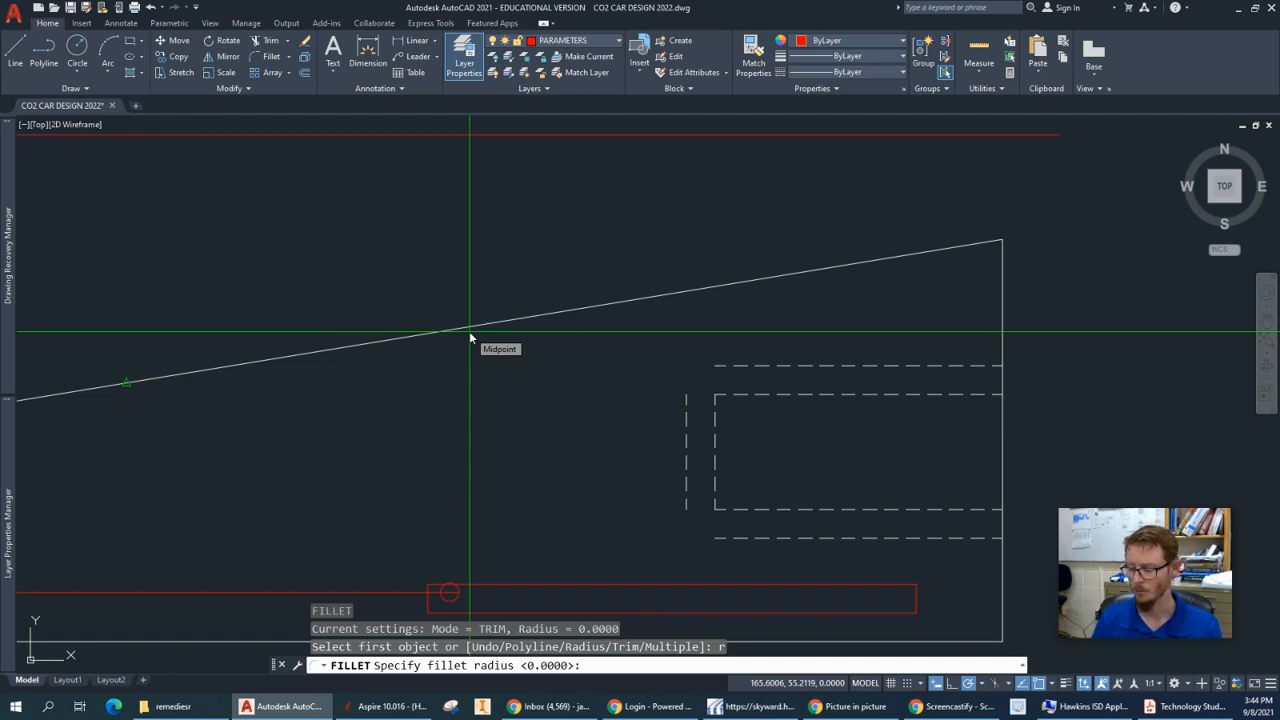
type("0")
key("Return")
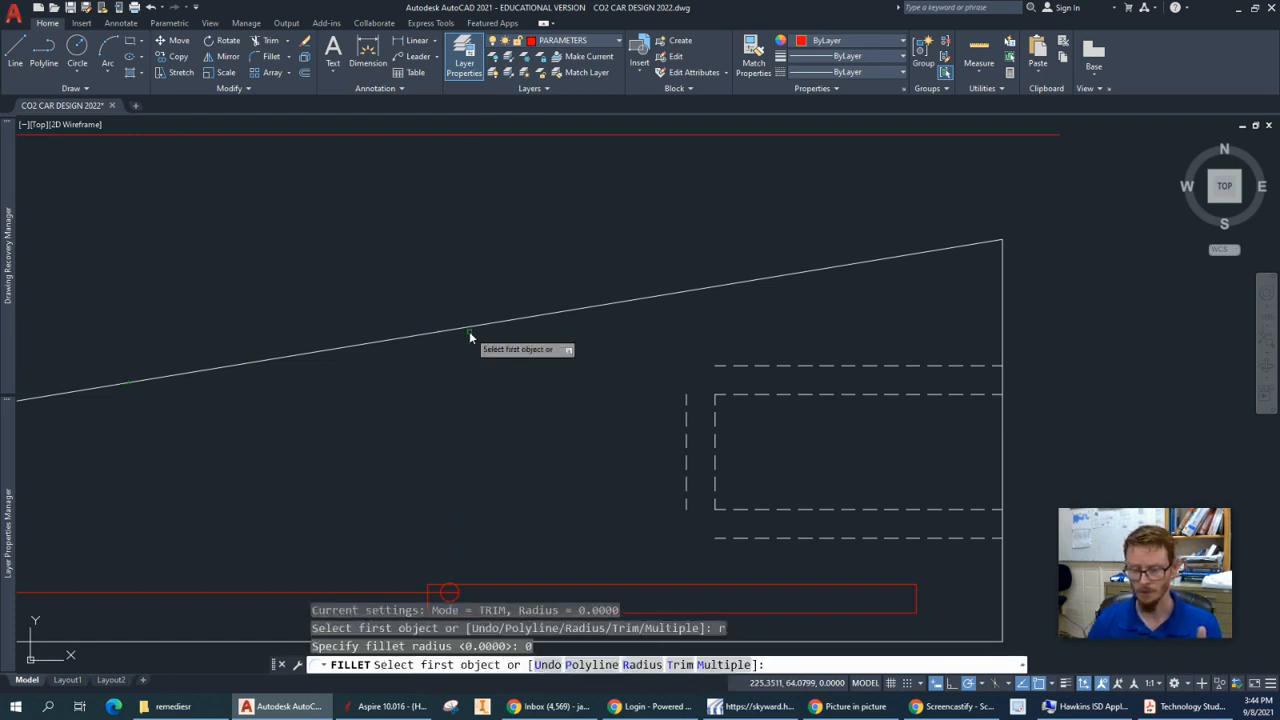
left_click(746, 540)
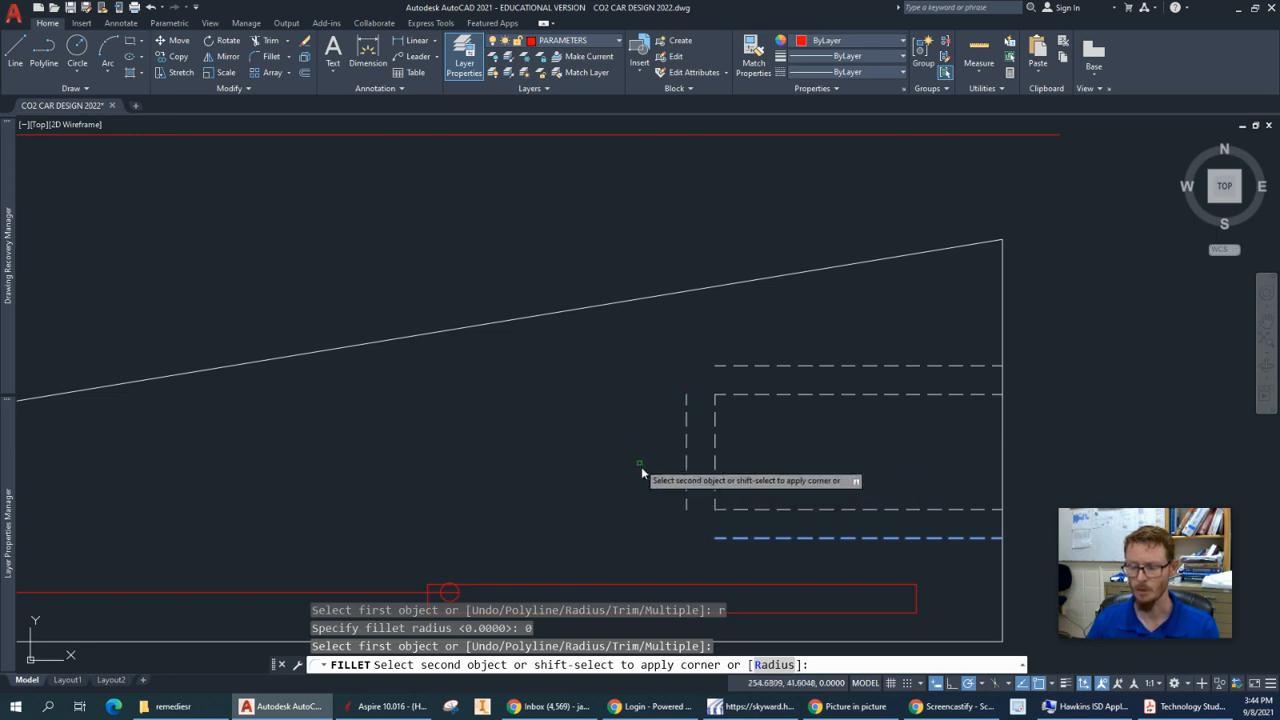
left_click(686, 488)
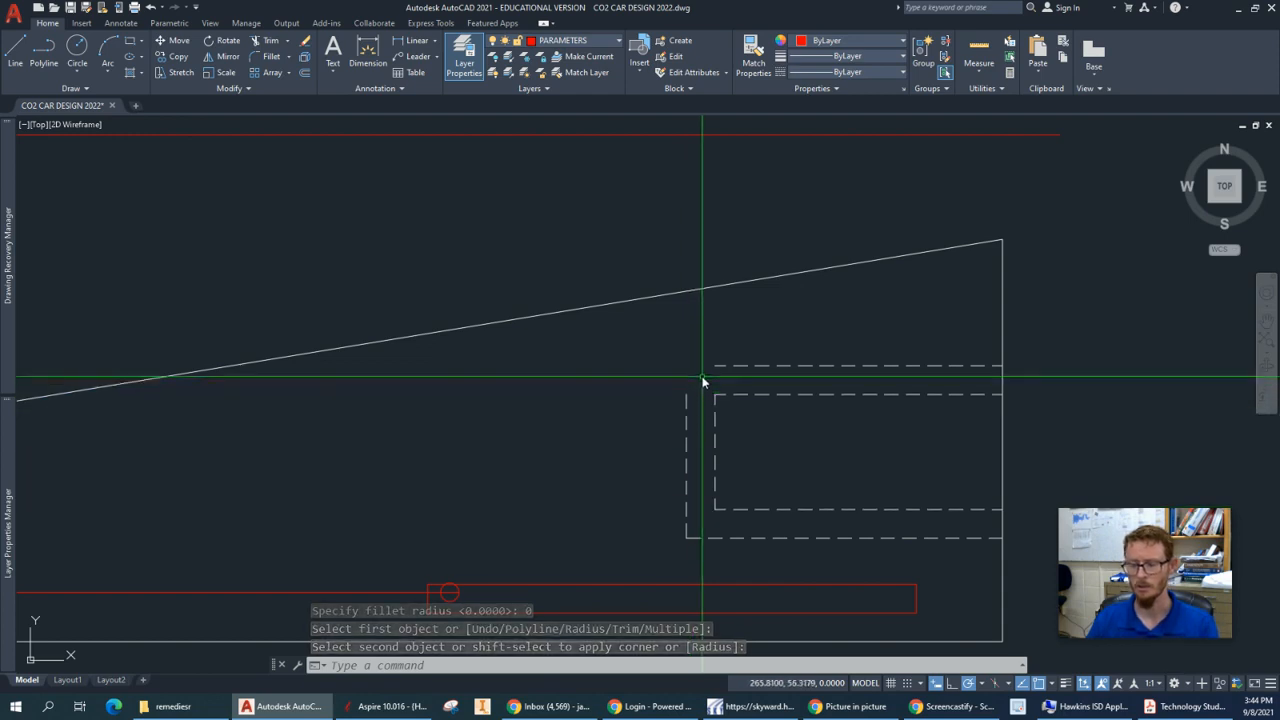
key("Return")
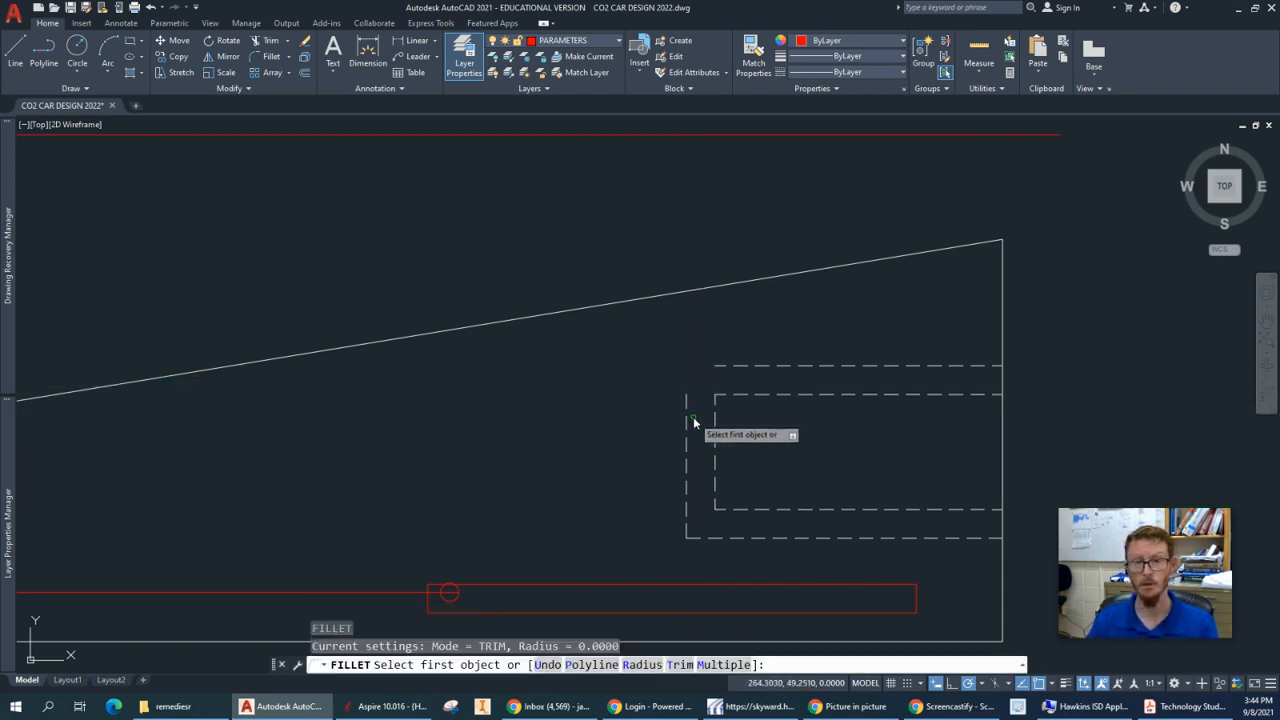
left_click(696, 406)
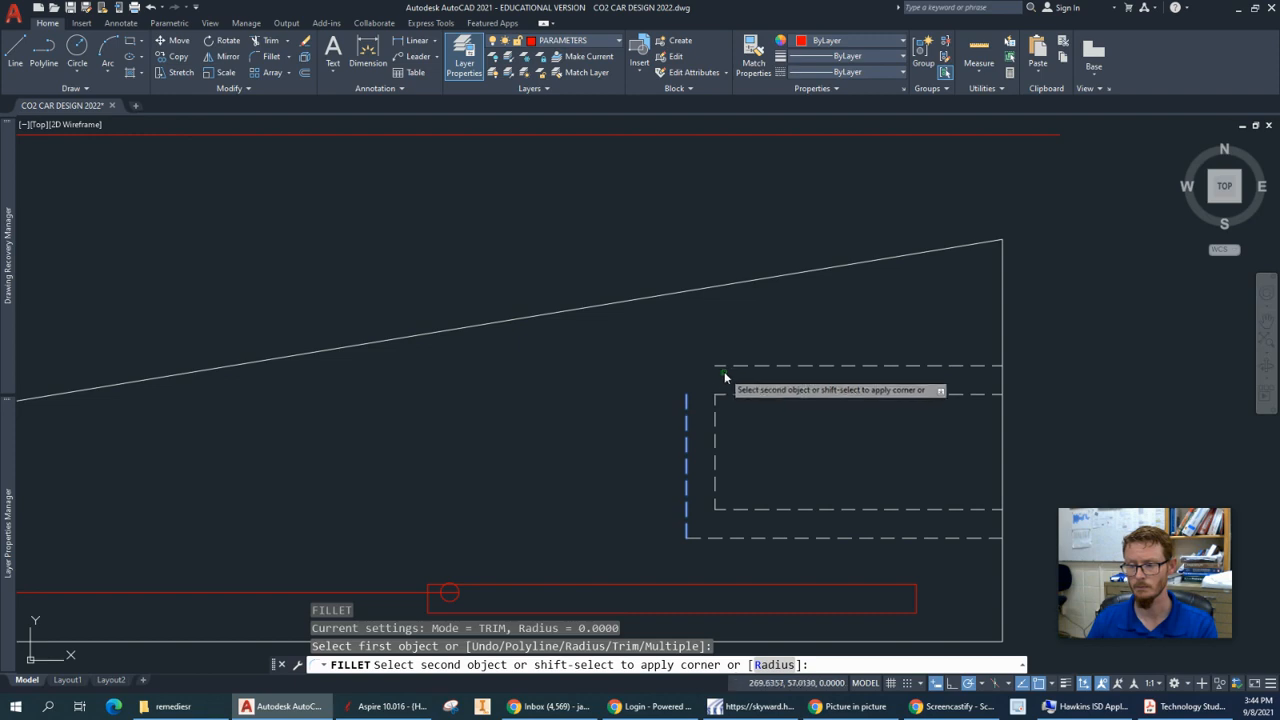
left_click(727, 366)
Fillet both front corners of the top view's offset dashed lines with the same zero radius to close the safety zone.
scroll(628, 418, "down", 4)
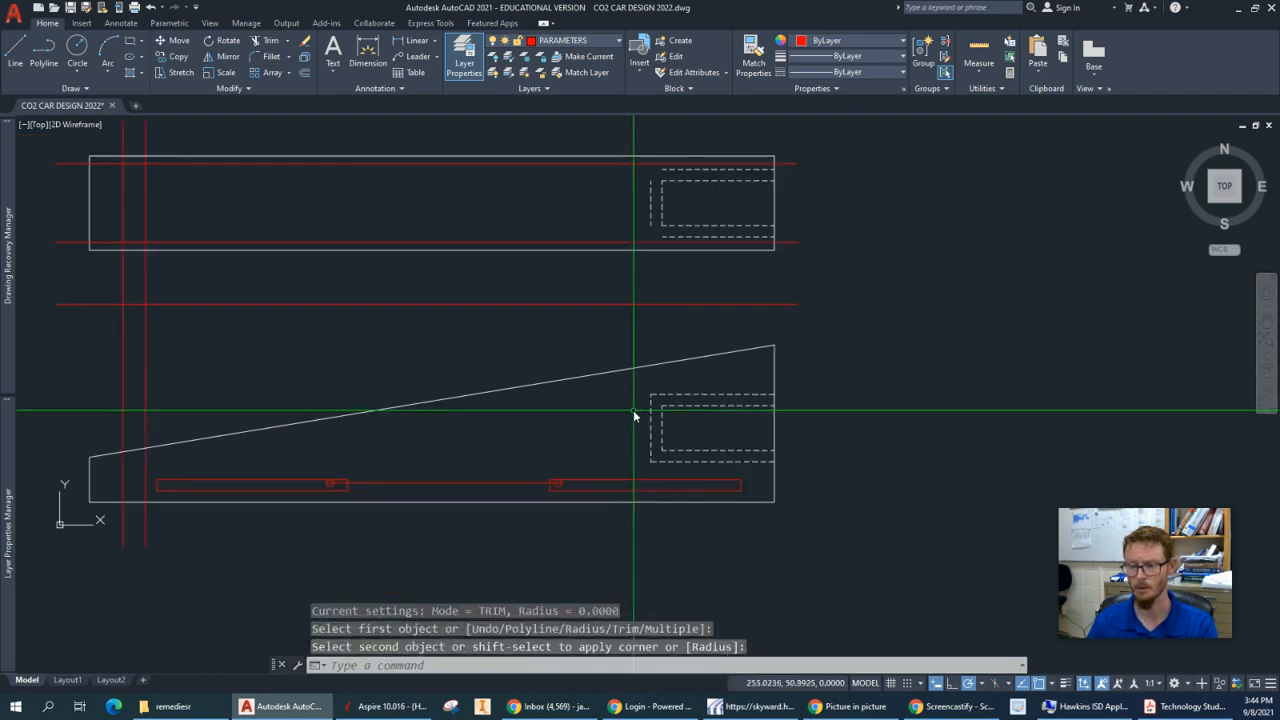
key("Return")
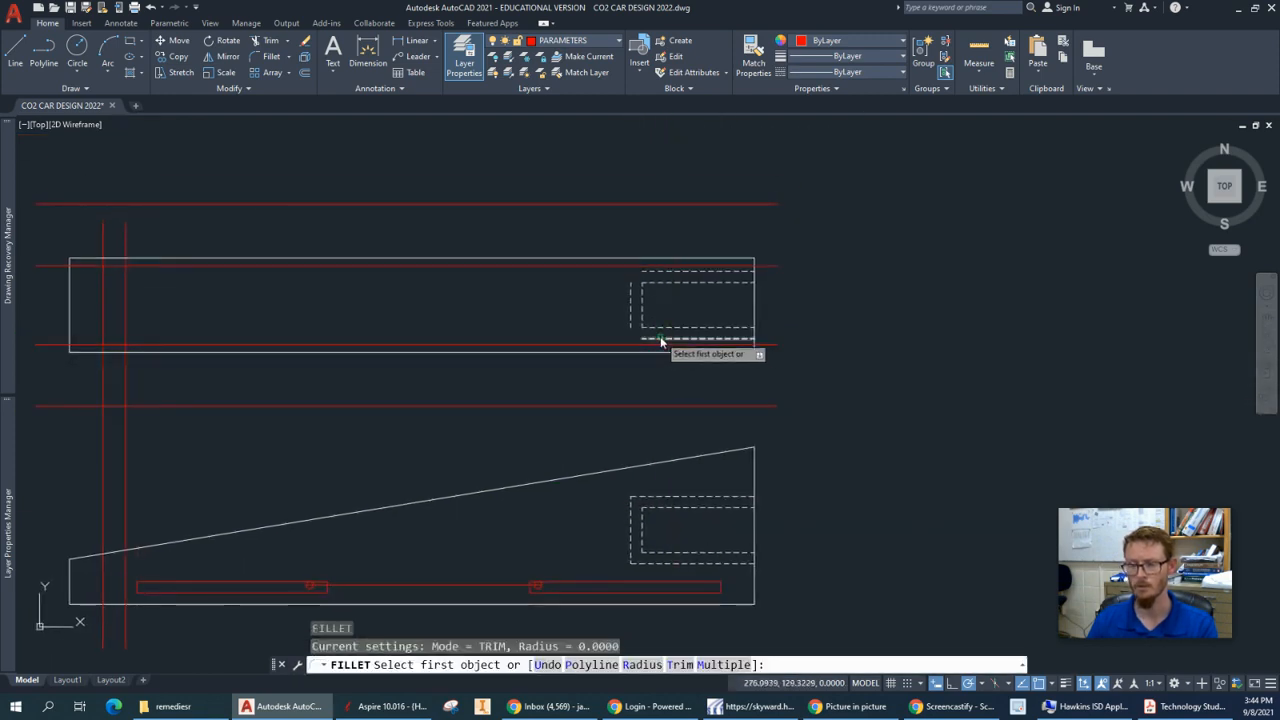
left_click(656, 339)
left_click(651, 340)
left_click(651, 341)
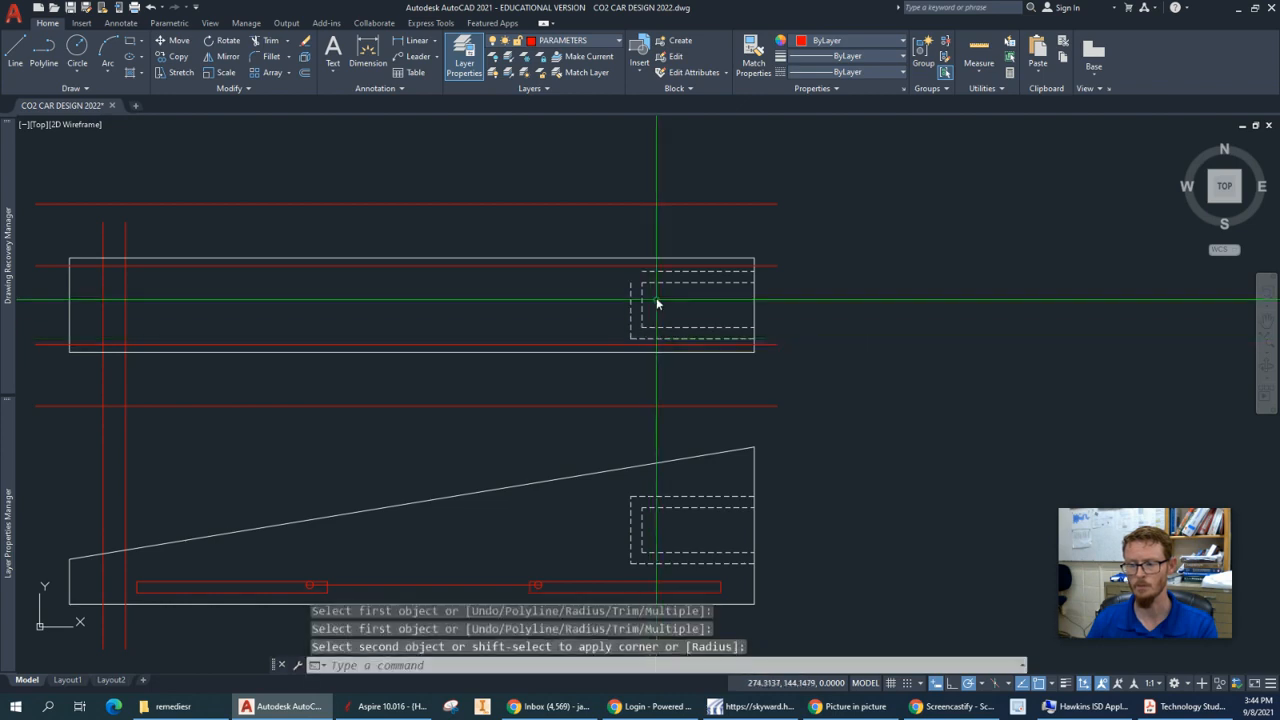
key("Return")
left_click(630, 298)
left_click(645, 272)
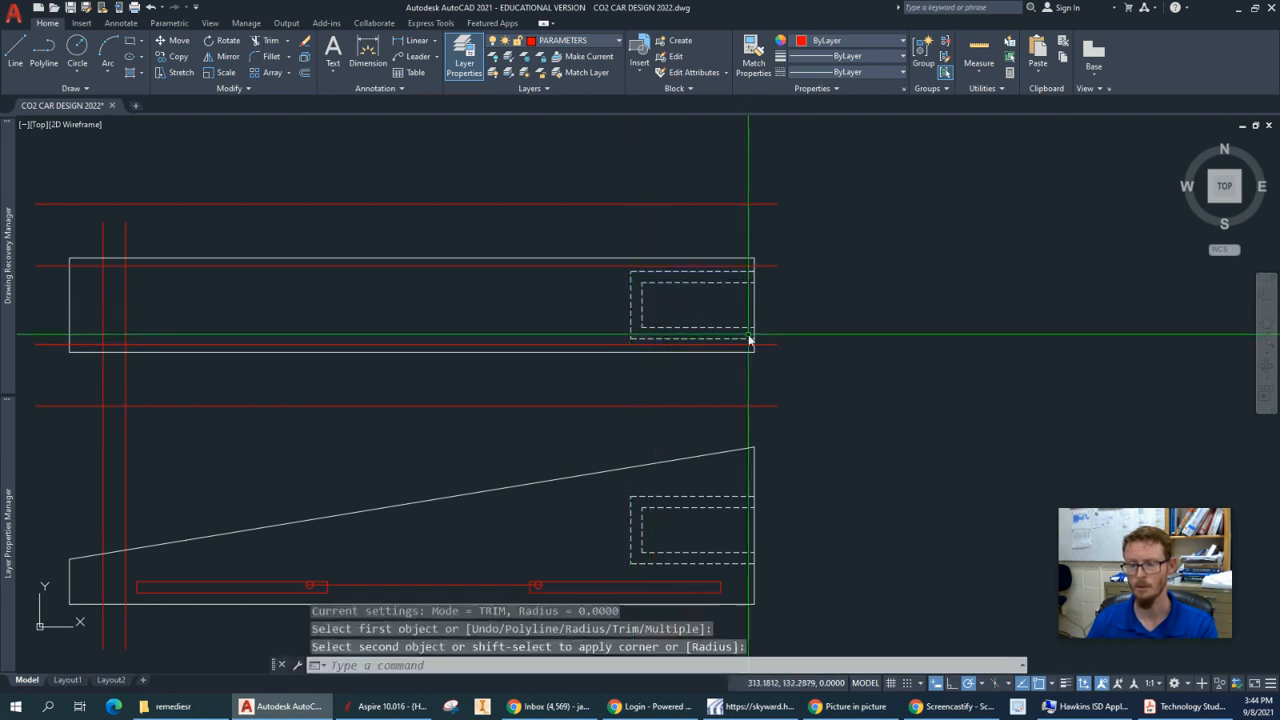
mouse_move(877, 523)
middle_mouse_down()
mouse_move(934, 474)
mouse_move(993, 477)
middle_mouse_up()
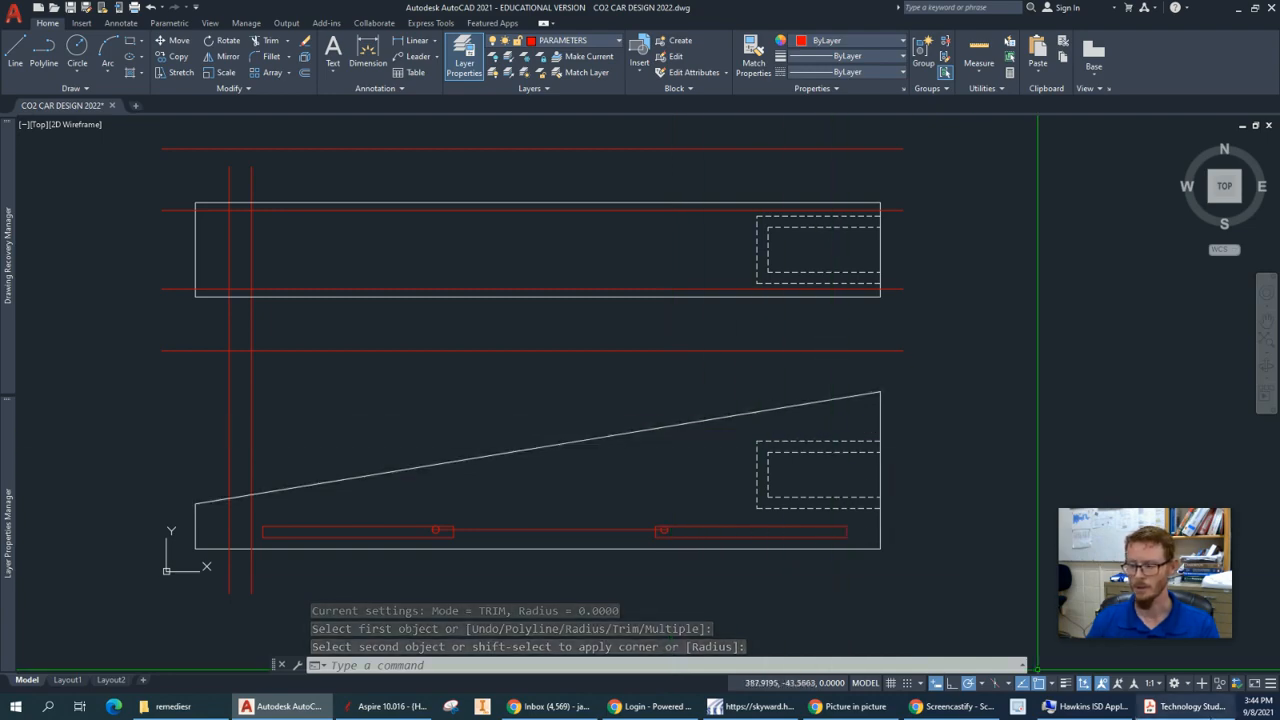
Check the side view's cartridge hole in AutoCAD against the power plant requirements in the TSA guide in Acrobat Reader.
left_click(1185, 706)
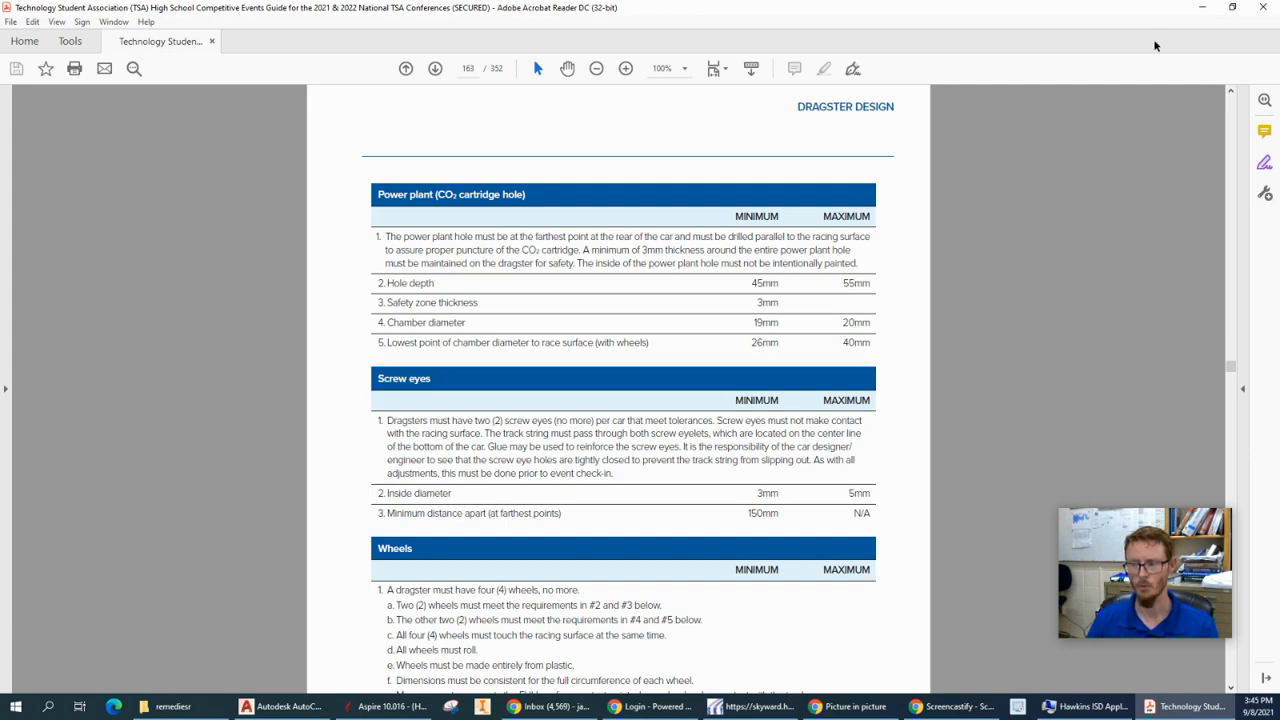
left_click(1202, 7)
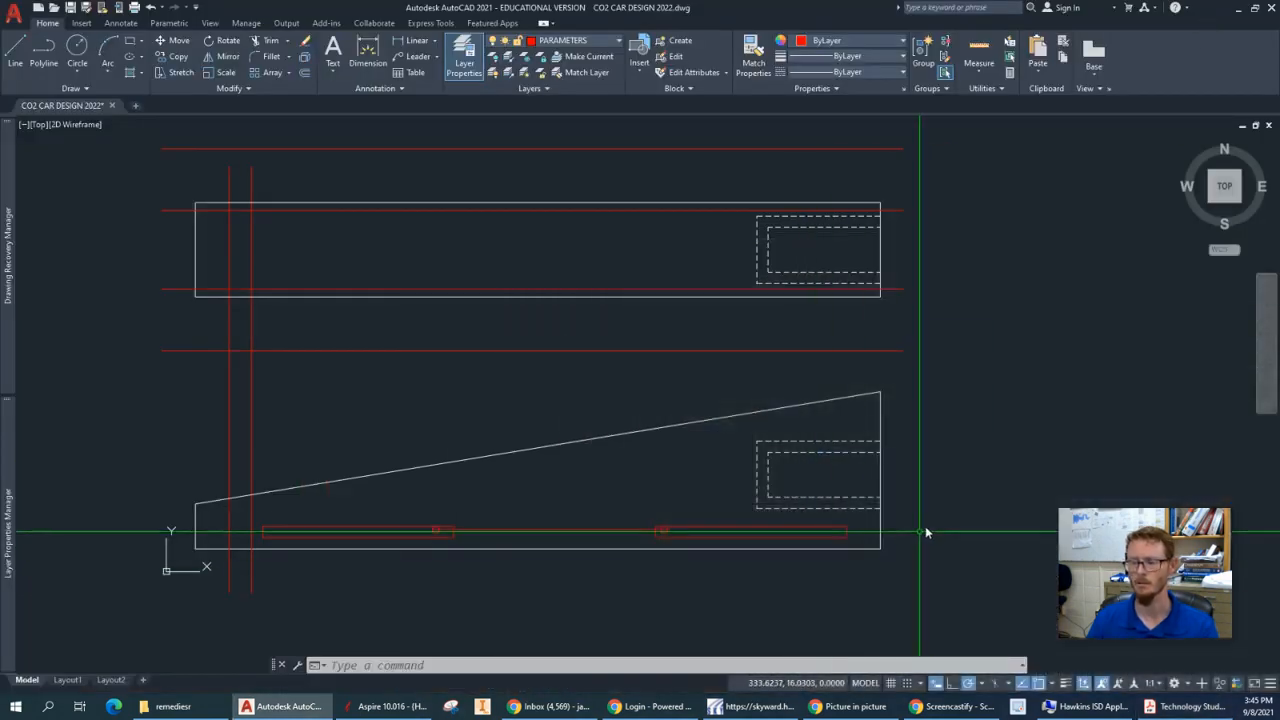
middle_click_drag(920, 543, 814, 491)
scroll(814, 491, "up", 2)
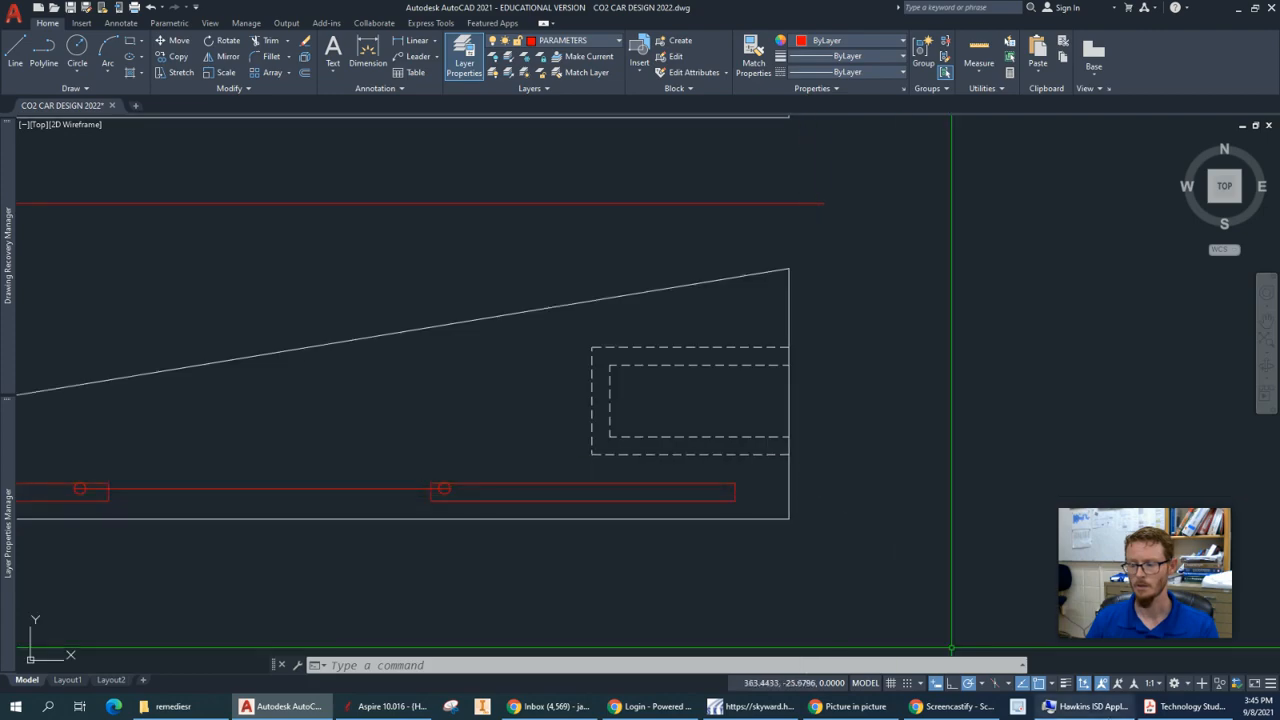
mouse_move(1176, 714)
left_click(1176, 655)
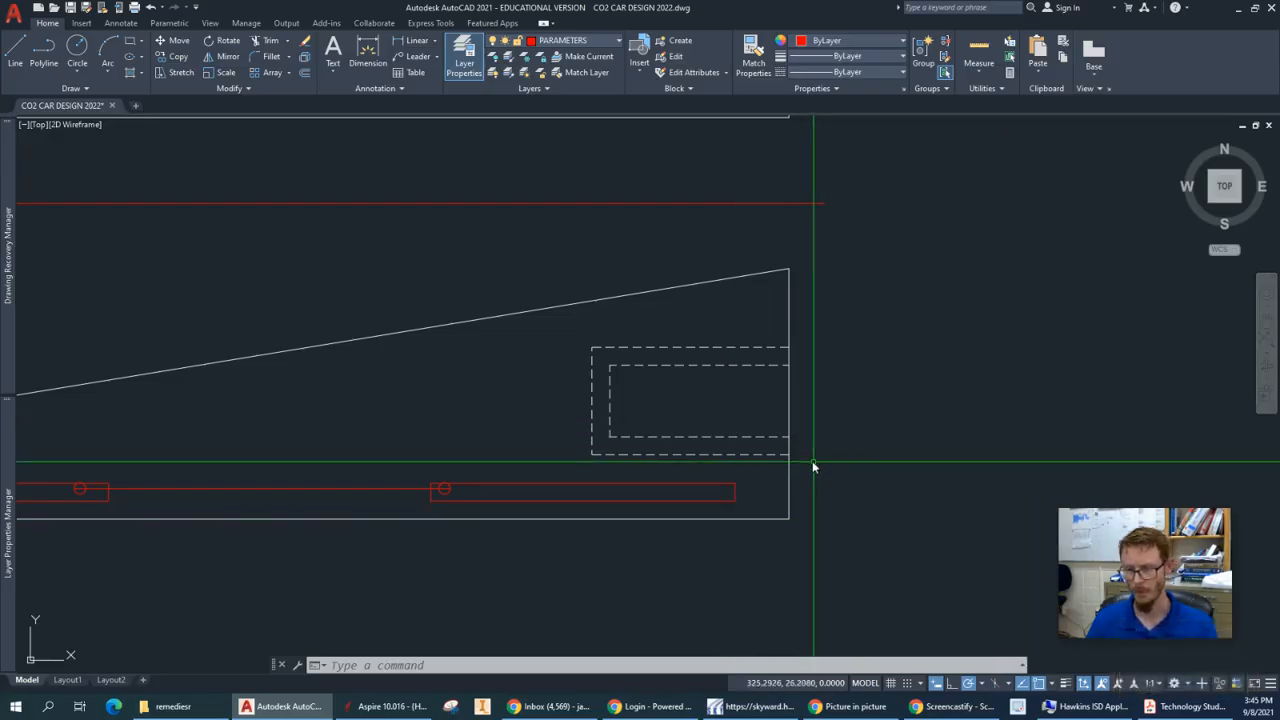
left_click(780, 437)
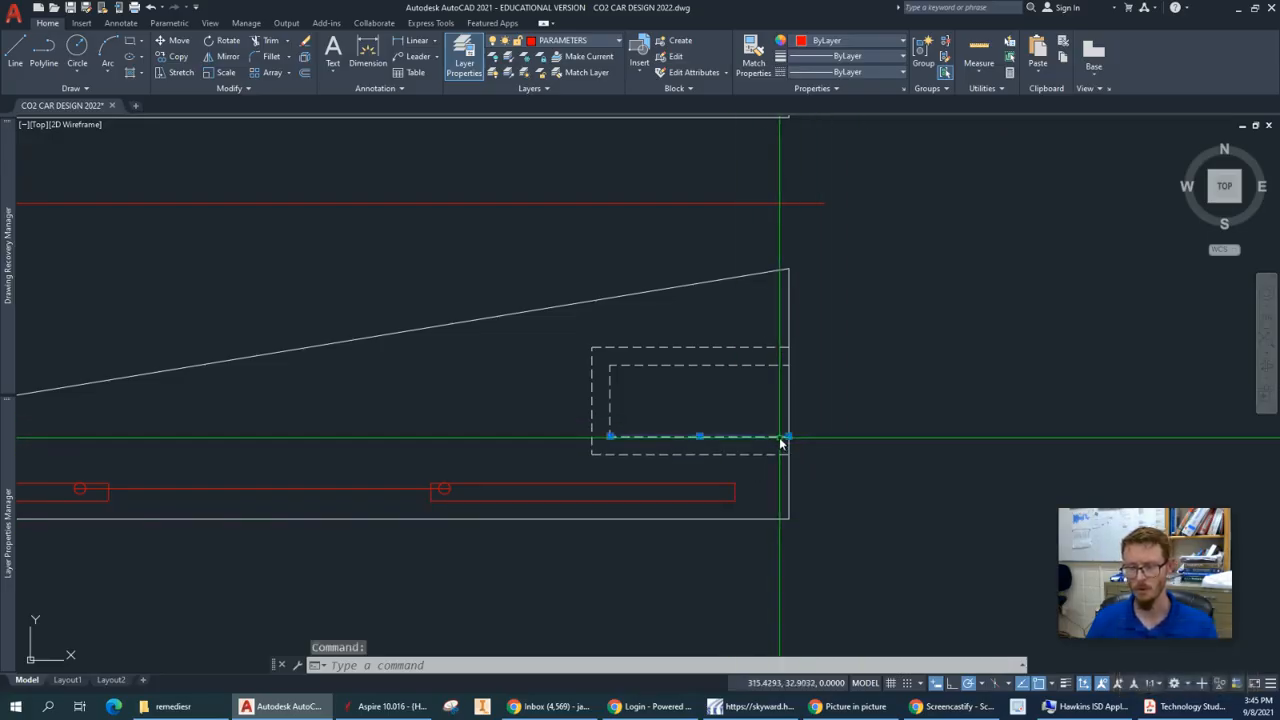
scroll(669, 437, "down", 2)
mouse_move(8, 433)
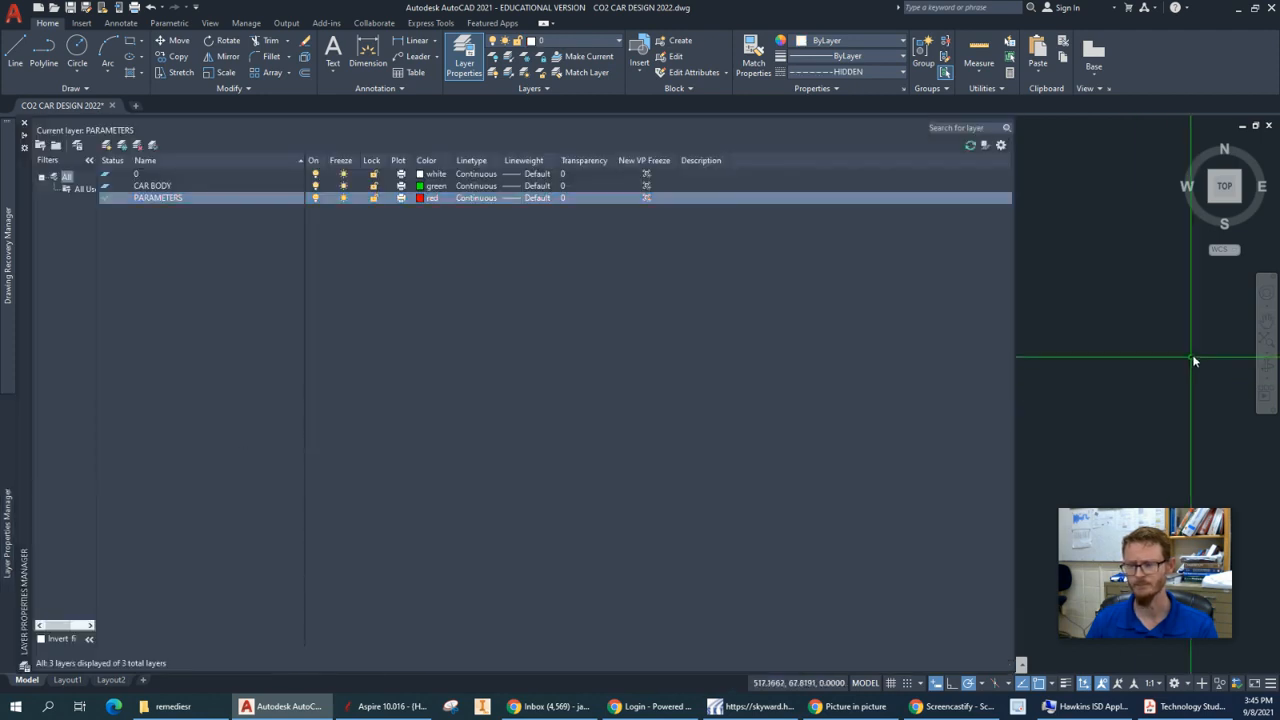
scroll(697, 490, "up", 2)
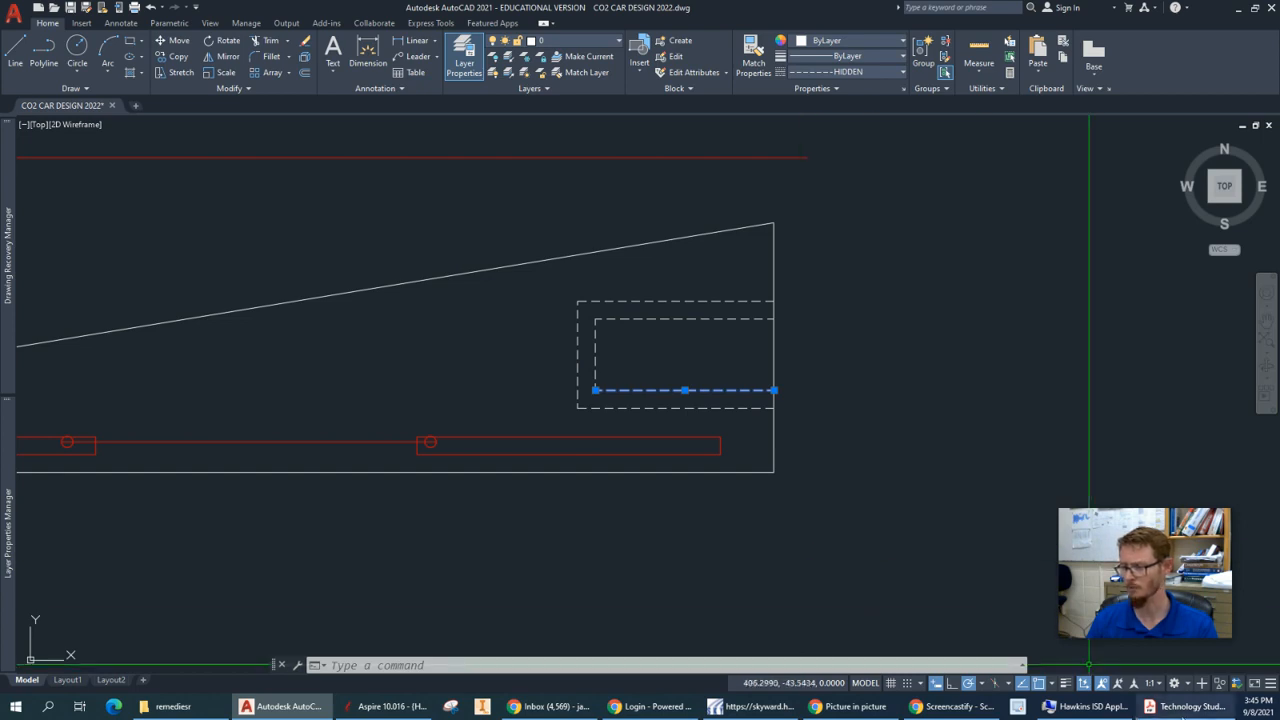
mouse_move(1183, 708)
left_click(1178, 676)
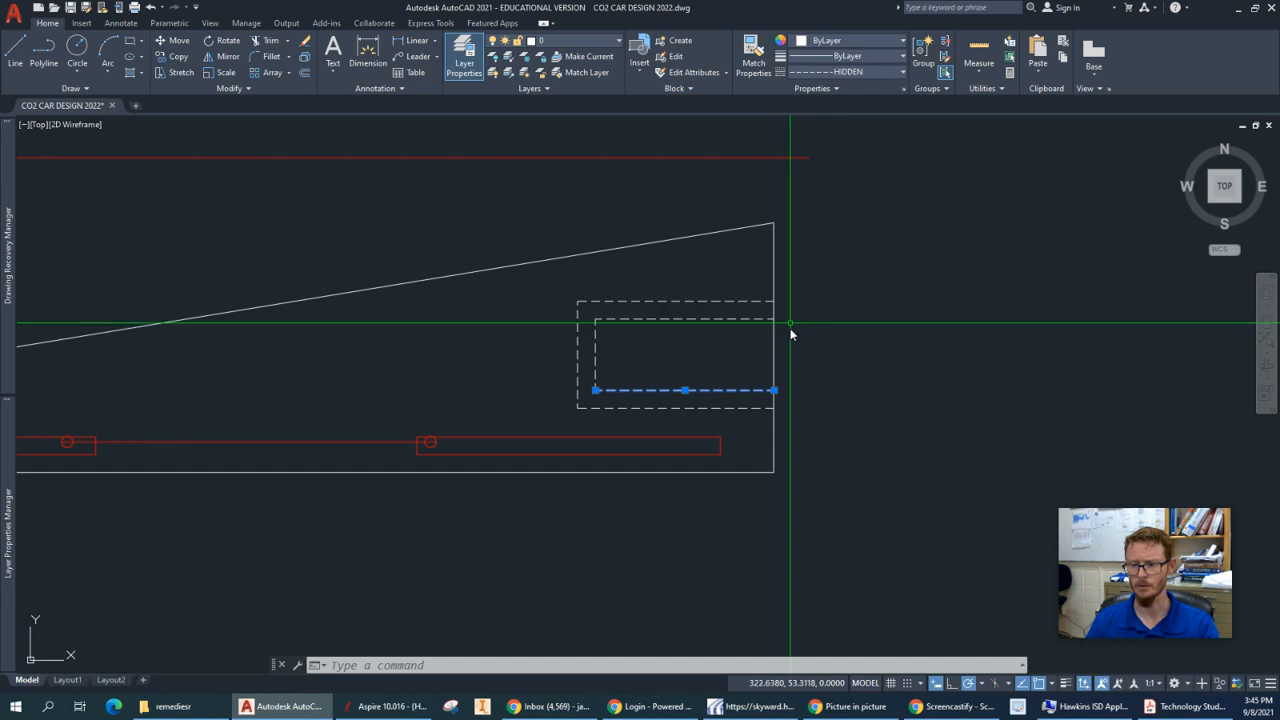
key("Escape")
scroll(777, 469, "down", 2)
mouse_move(638, 511)
middle_mouse_down()
mouse_move(739, 495)
mouse_move(730, 551)
middle_mouse_up()
Review the screw eye and wheel requirements in the TSA guide in Acrobat Reader, highlight the minimum front diameter, and return to AutoCAD.
left_click(1188, 706)
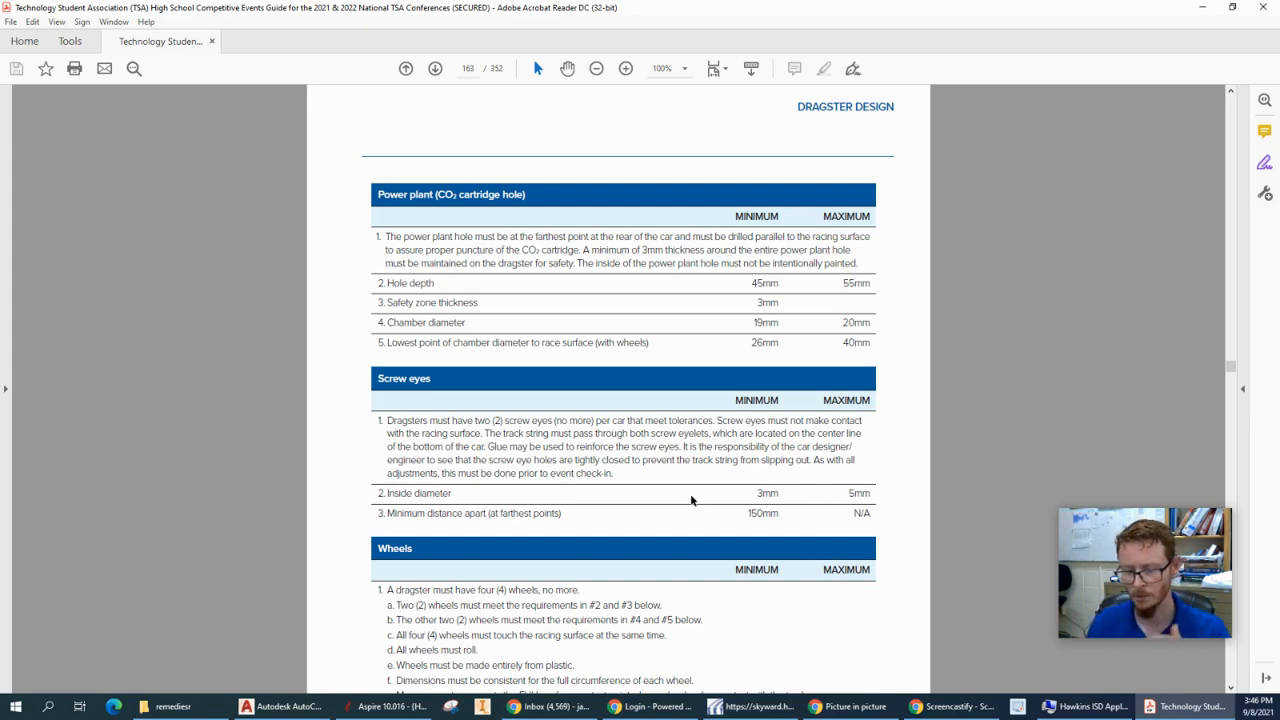
scroll(630, 558, "down", 3)
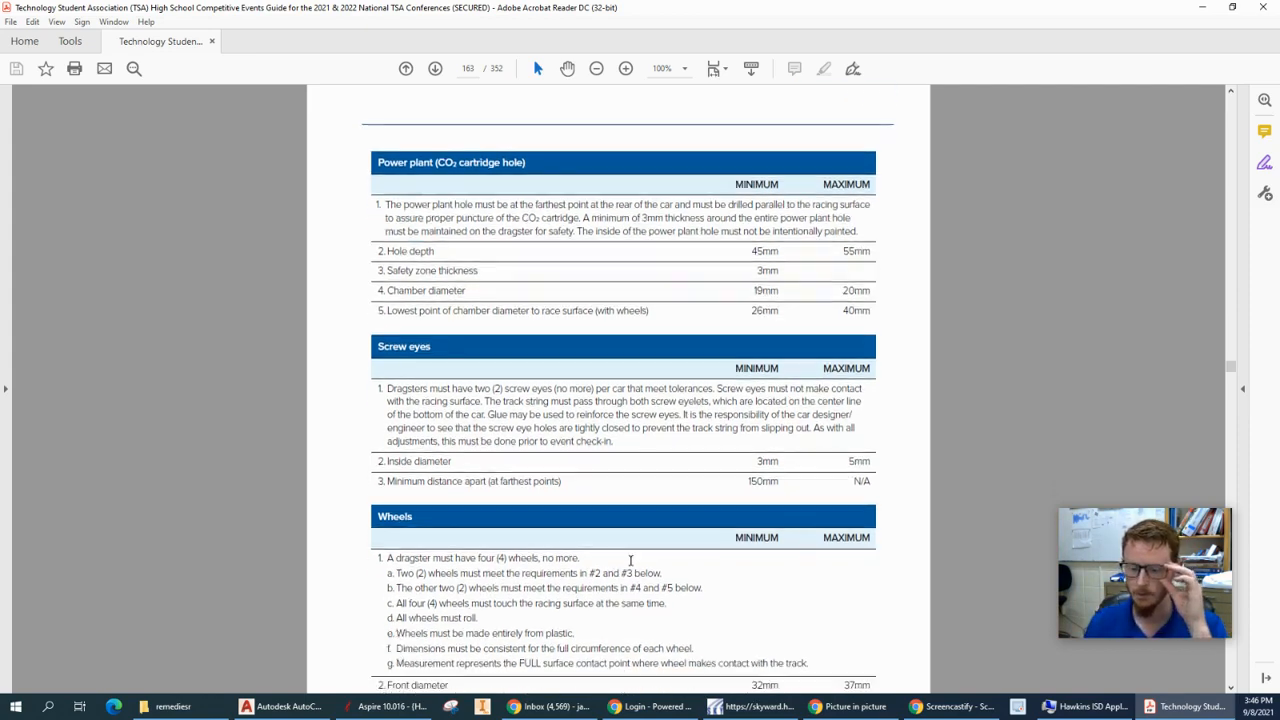
scroll(636, 557, "down", 1)
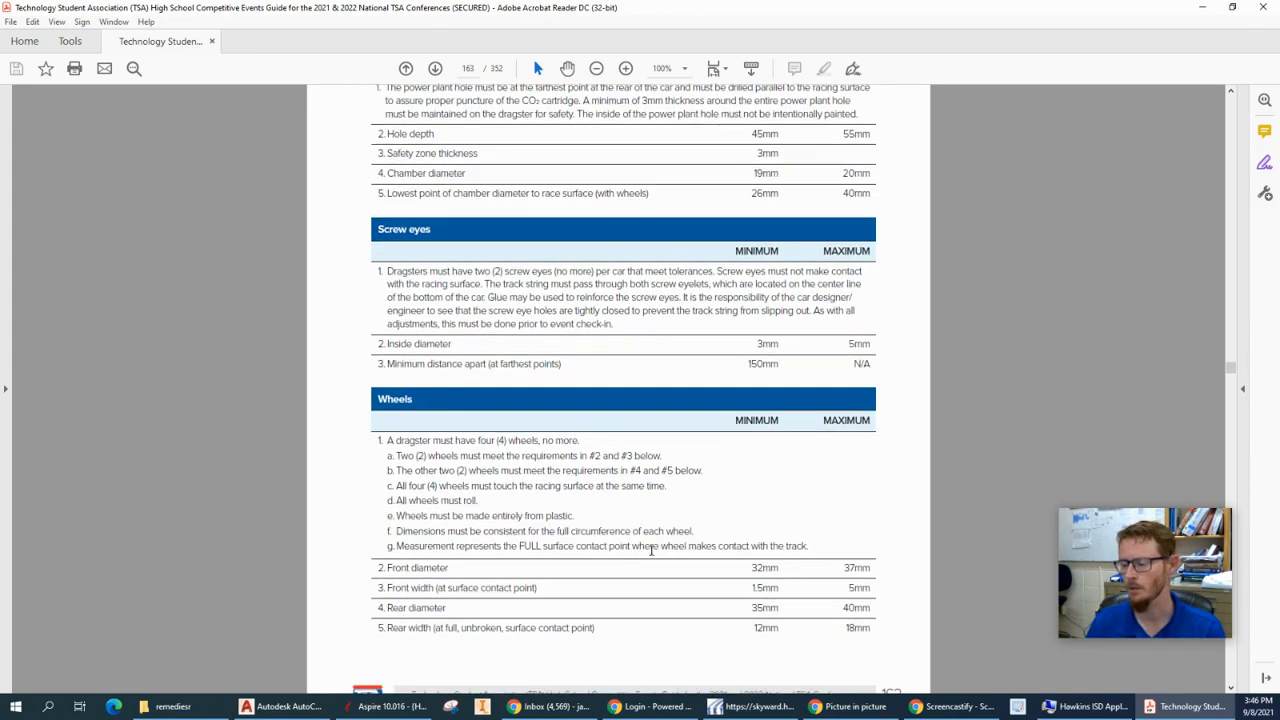
scroll(699, 497, "down", 1)
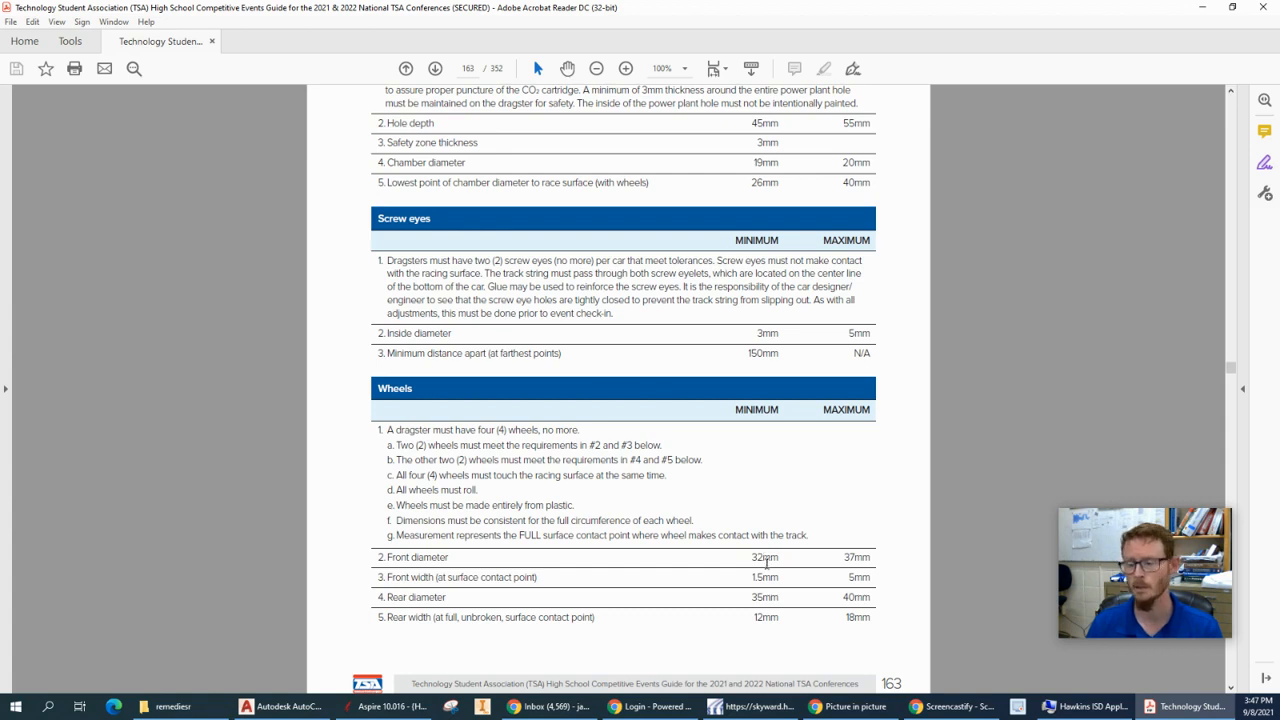
left_click_drag(752, 557, 785, 561)
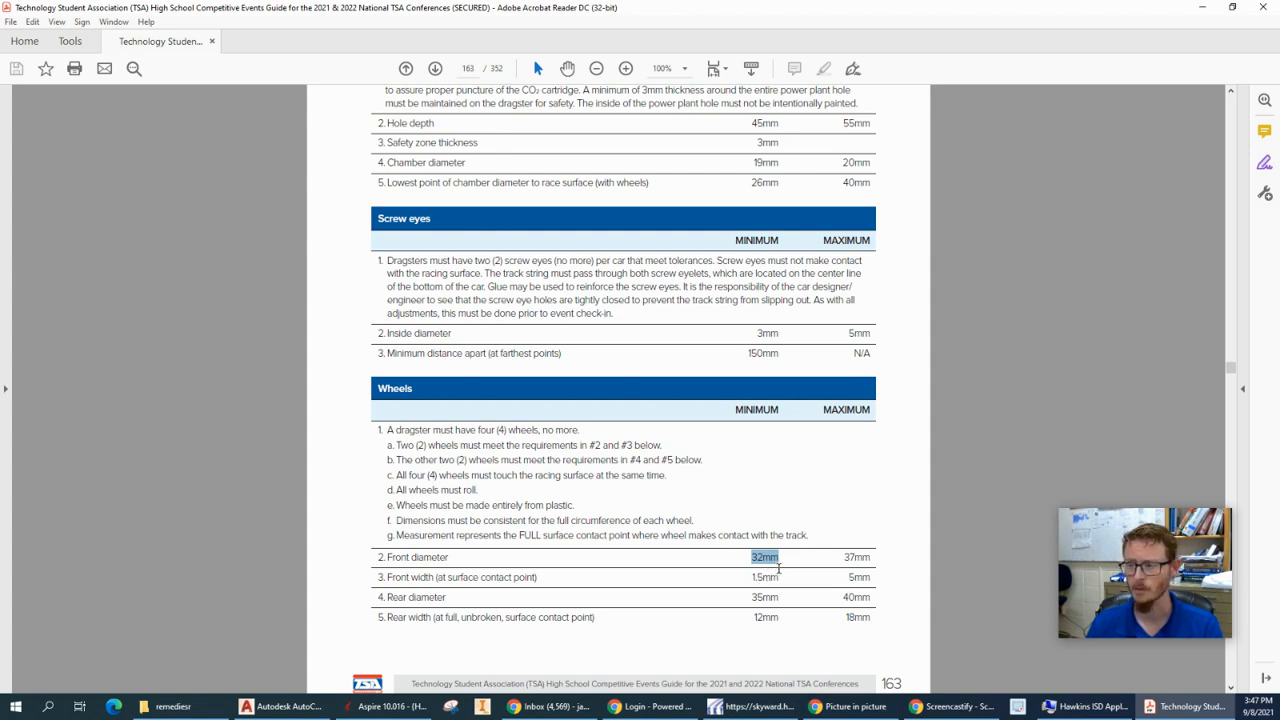
left_click(1202, 7)
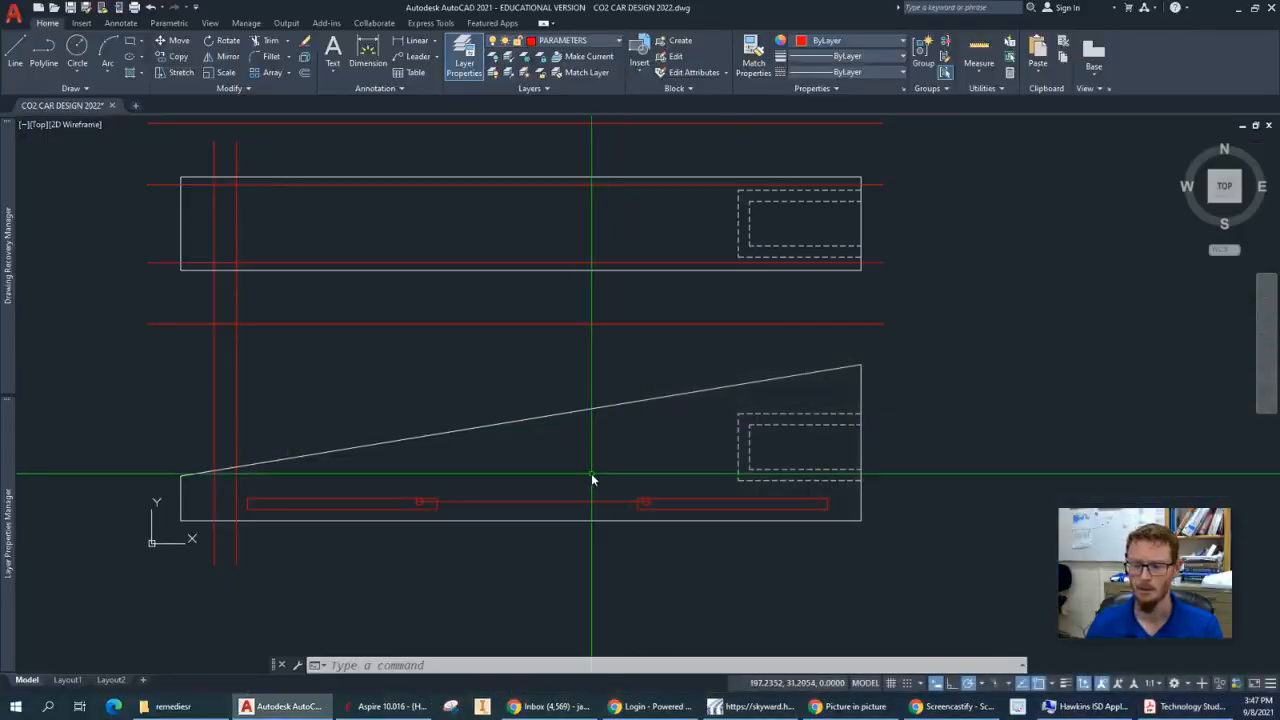
Draw a 33 mm diameter front wheel circle centred on the front axle circle in the side view.
middle_click_drag(591, 480, 666, 488)
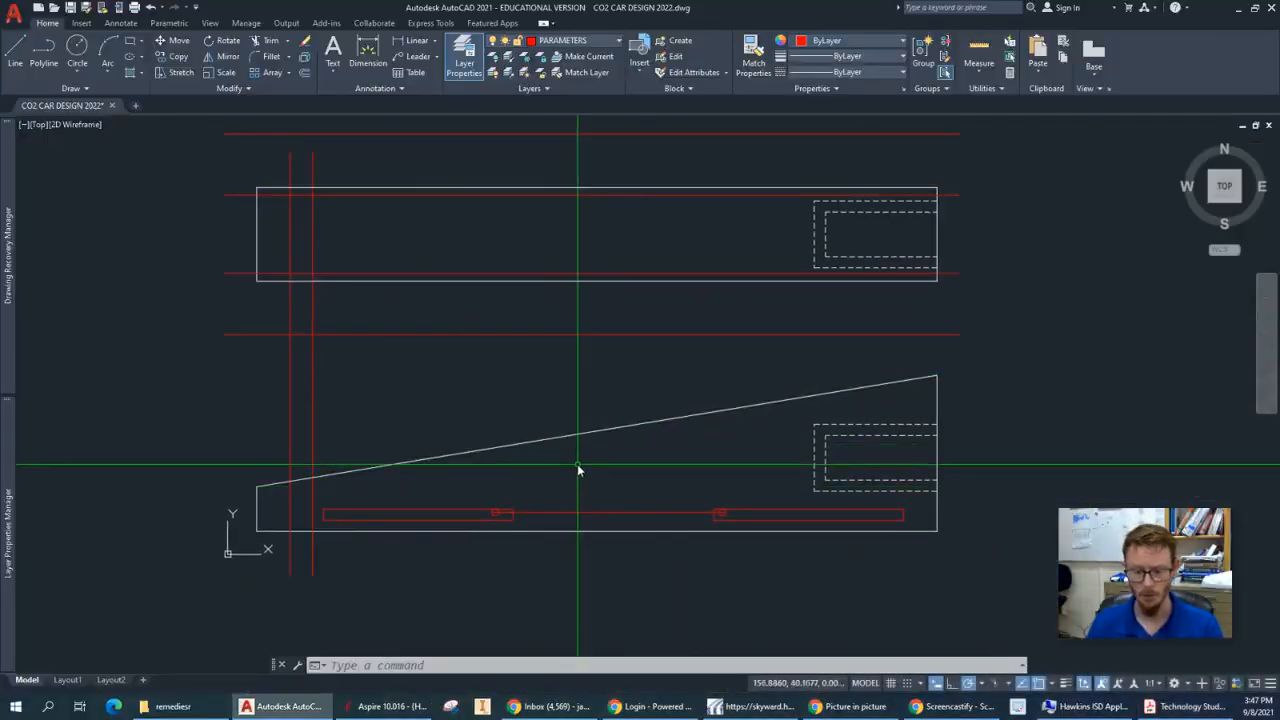
type("c")
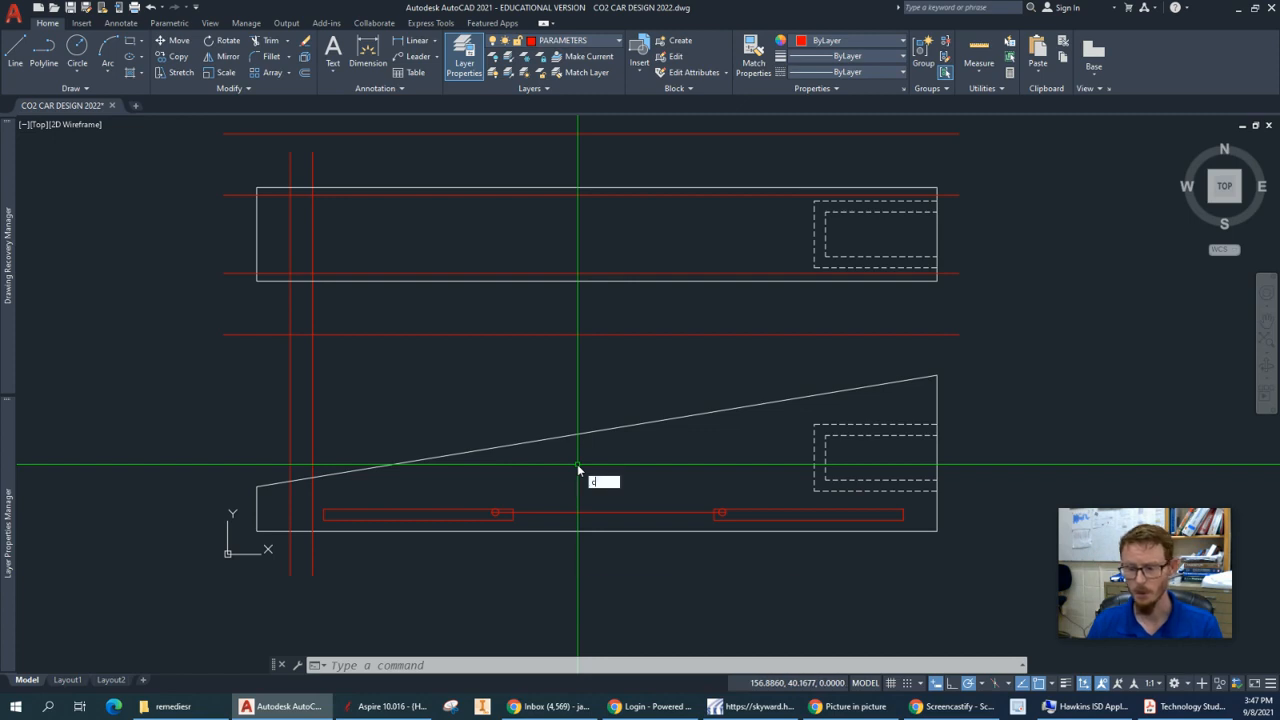
key("Return")
scroll(483, 564, "up", 5)
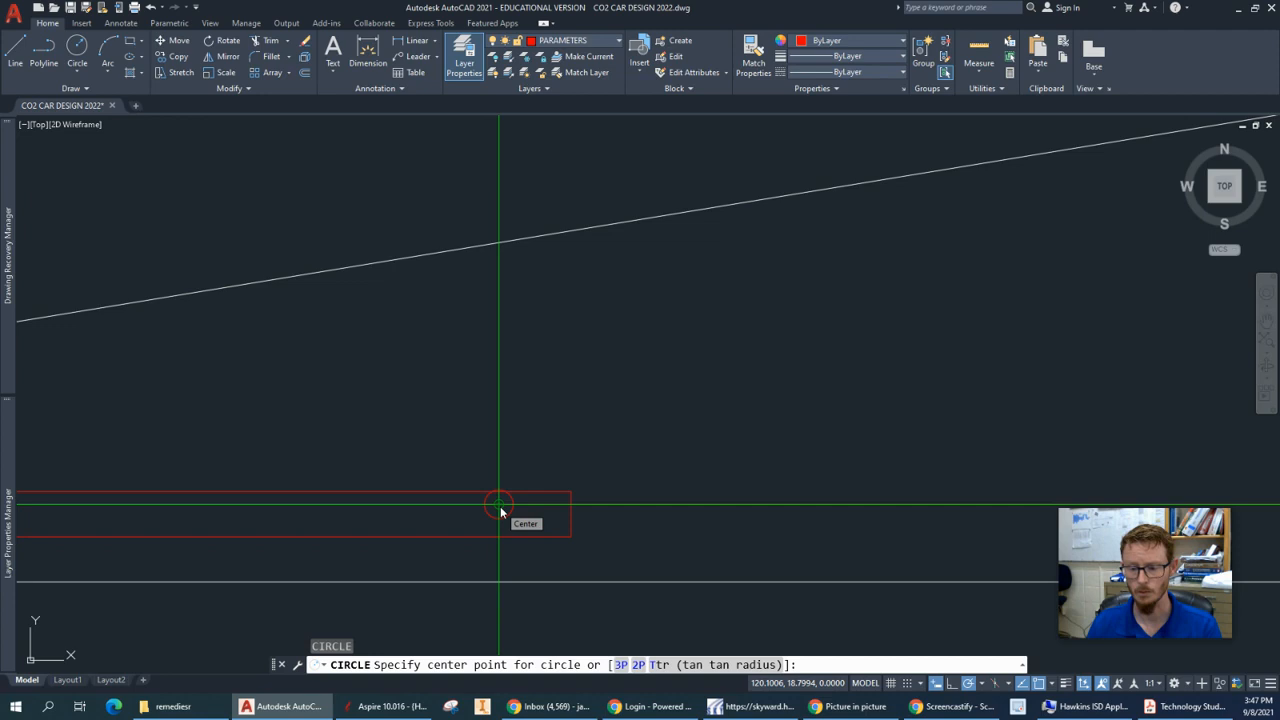
left_click(500, 508)
middle_click_drag(660, 494, 644, 378)
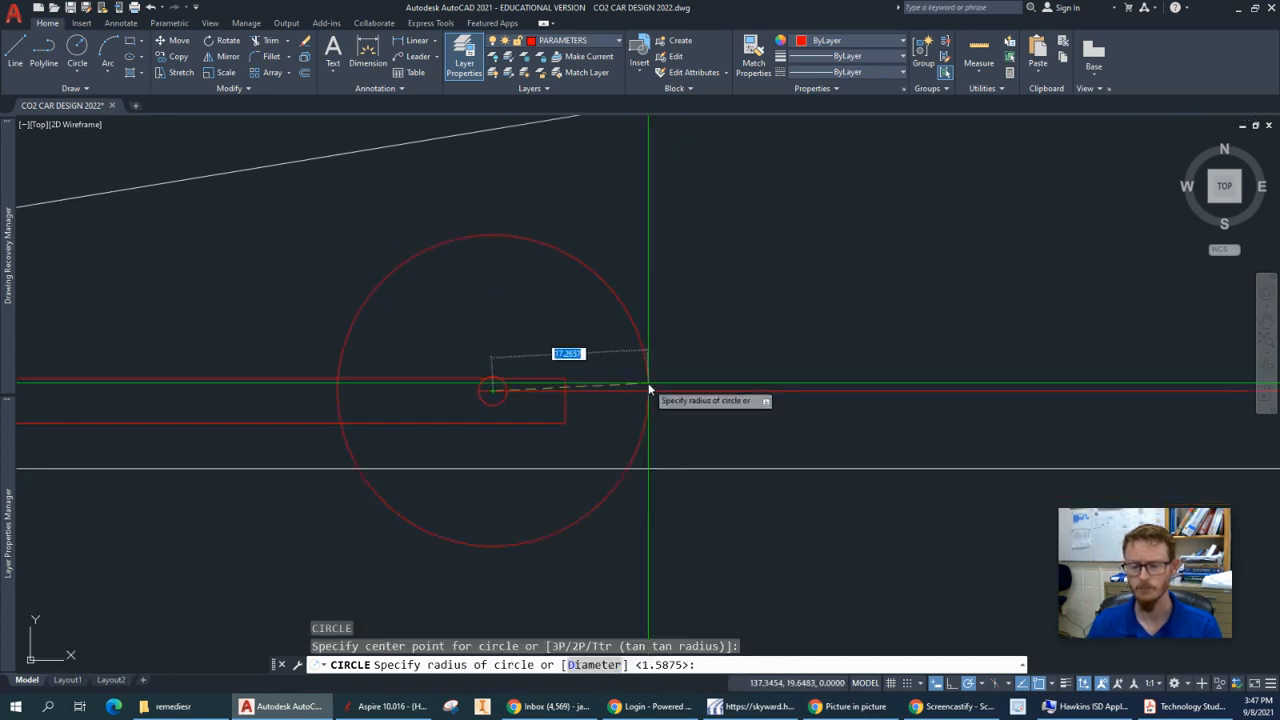
type("d")
key("Return")
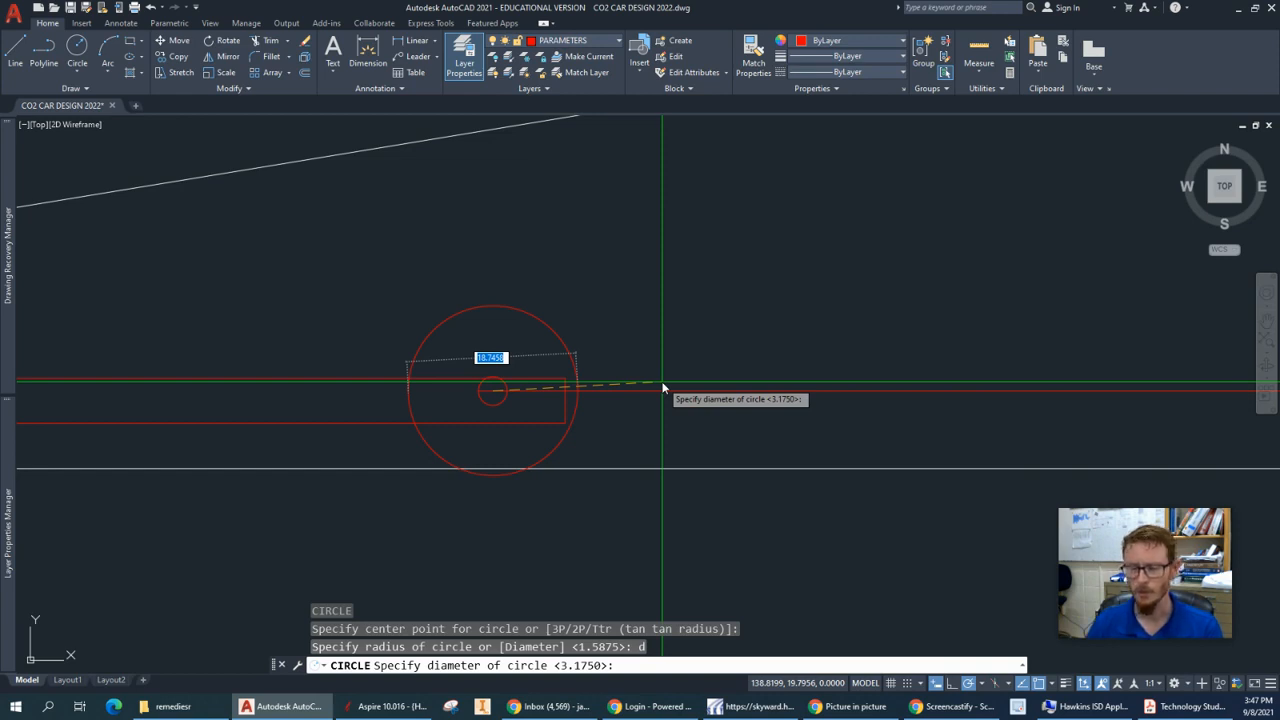
type("33")
key("Return")
Look up the rear wheel diameter limits in the TSA guide in Acrobat Reader and return to AutoCAD.
scroll(662, 387, "down", 5)
middle_click_drag(1023, 420, 660, 415)
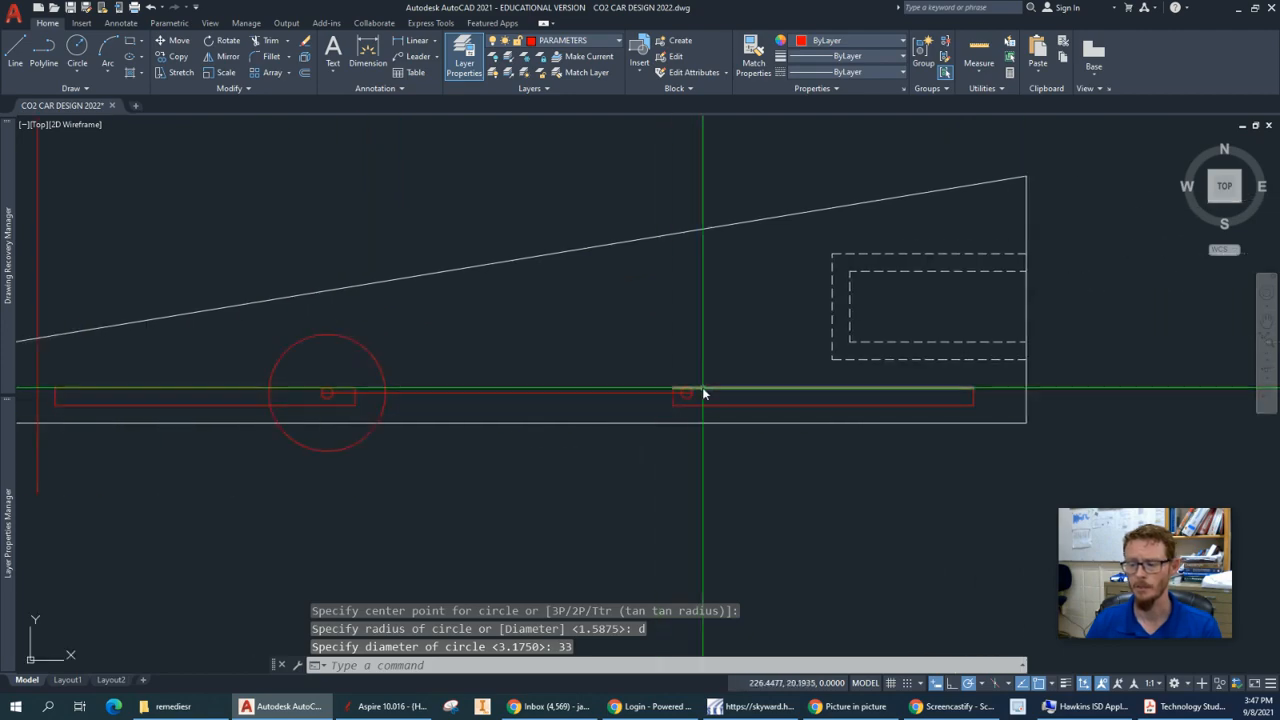
left_click(1181, 708)
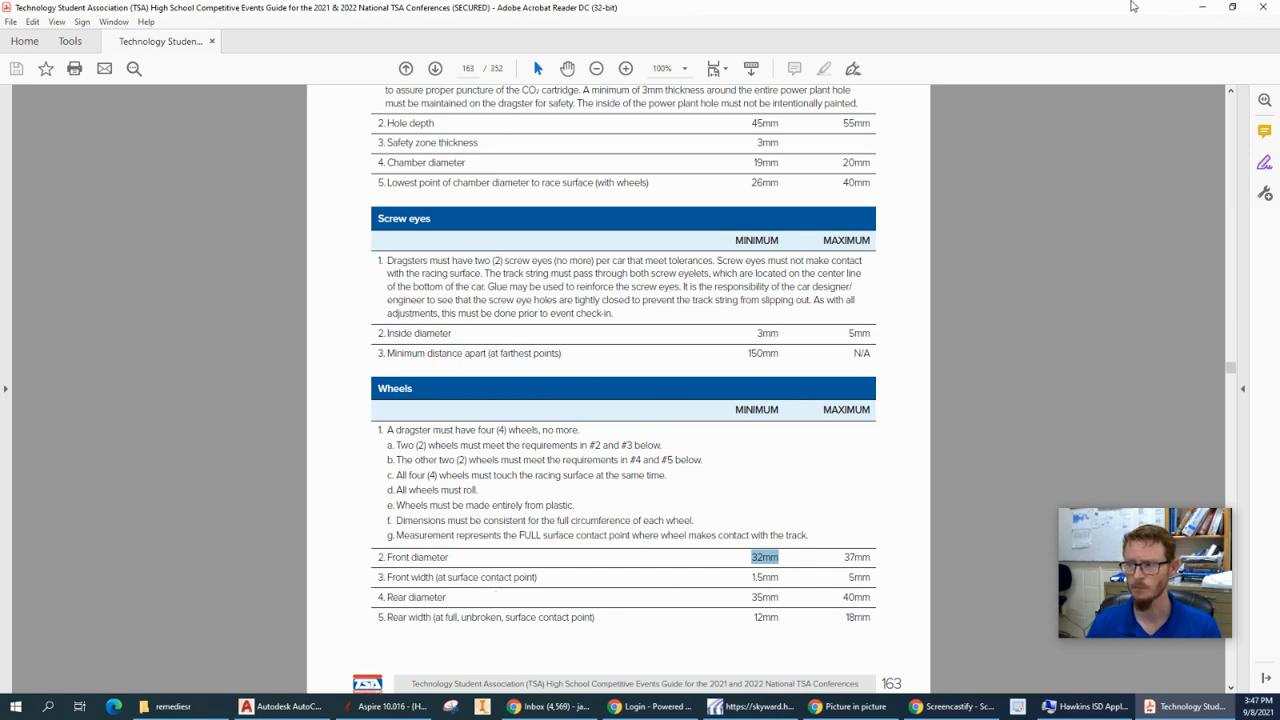
left_click(1202, 7)
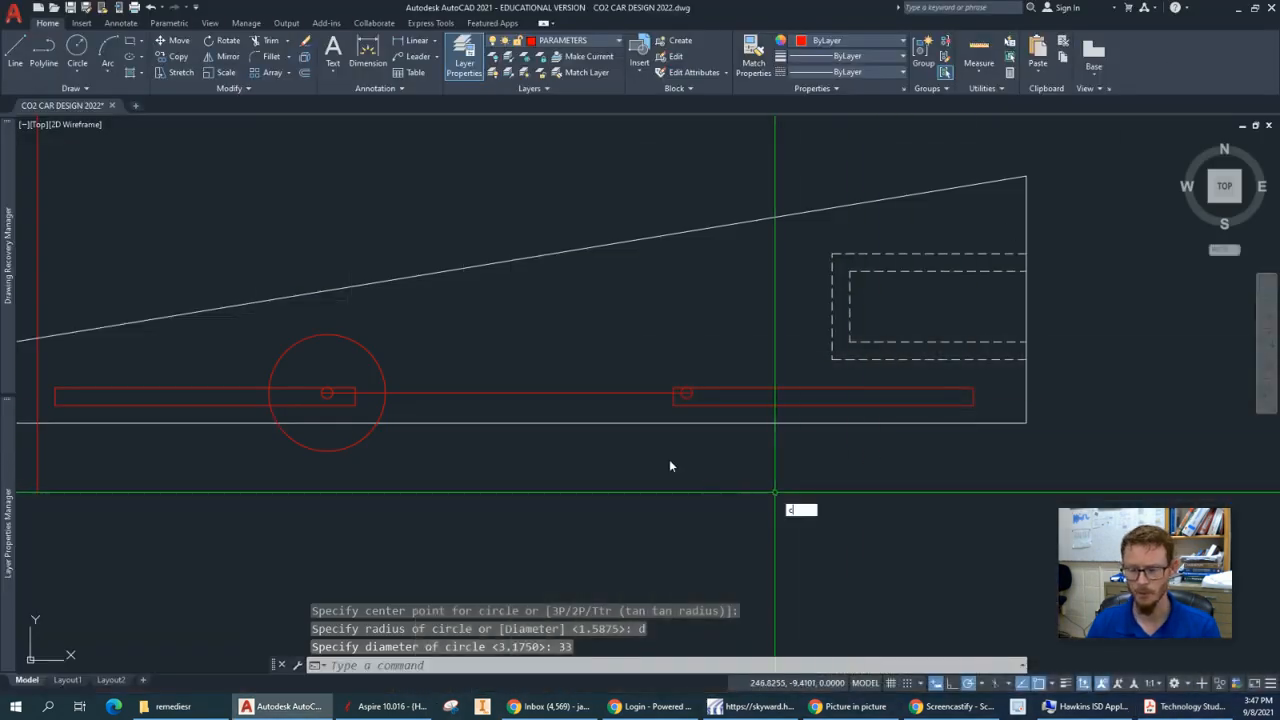
Draw a 36 mm diameter rear wheel circle centred on the rear axle circle in the side view.
key("Return")
scroll(686, 406, "up", 2)
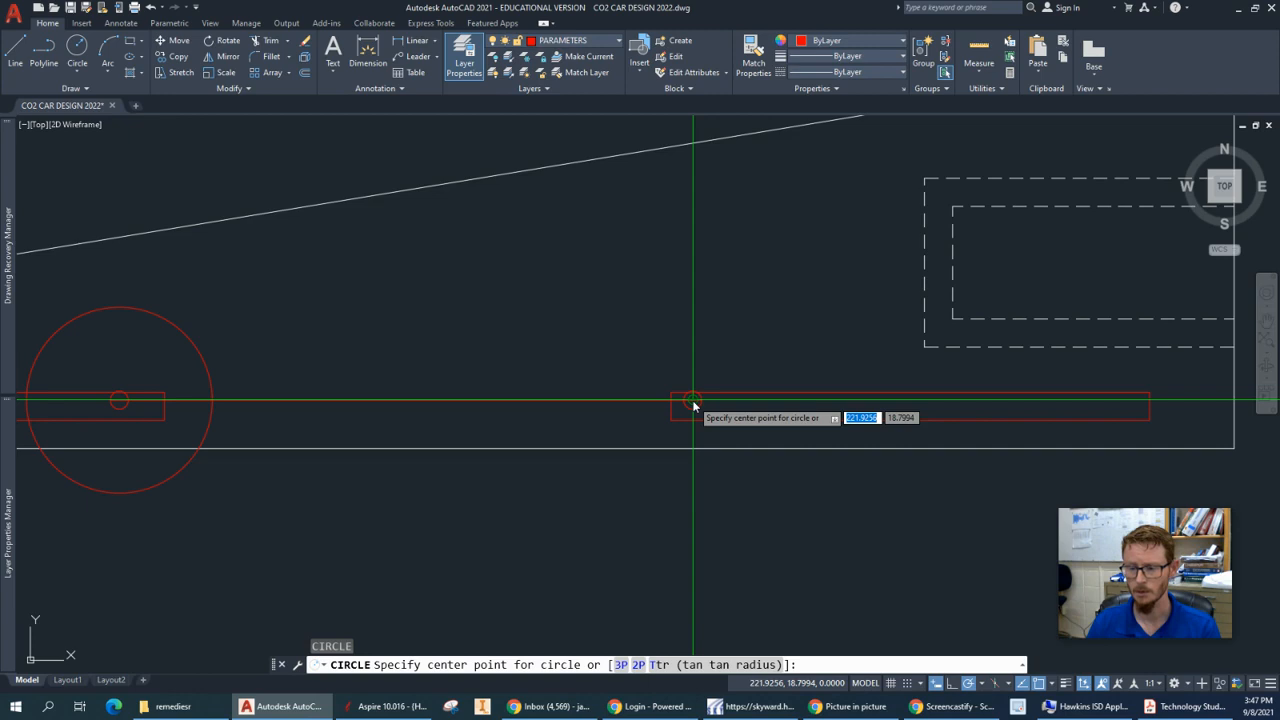
left_click(693, 402)
type("d")
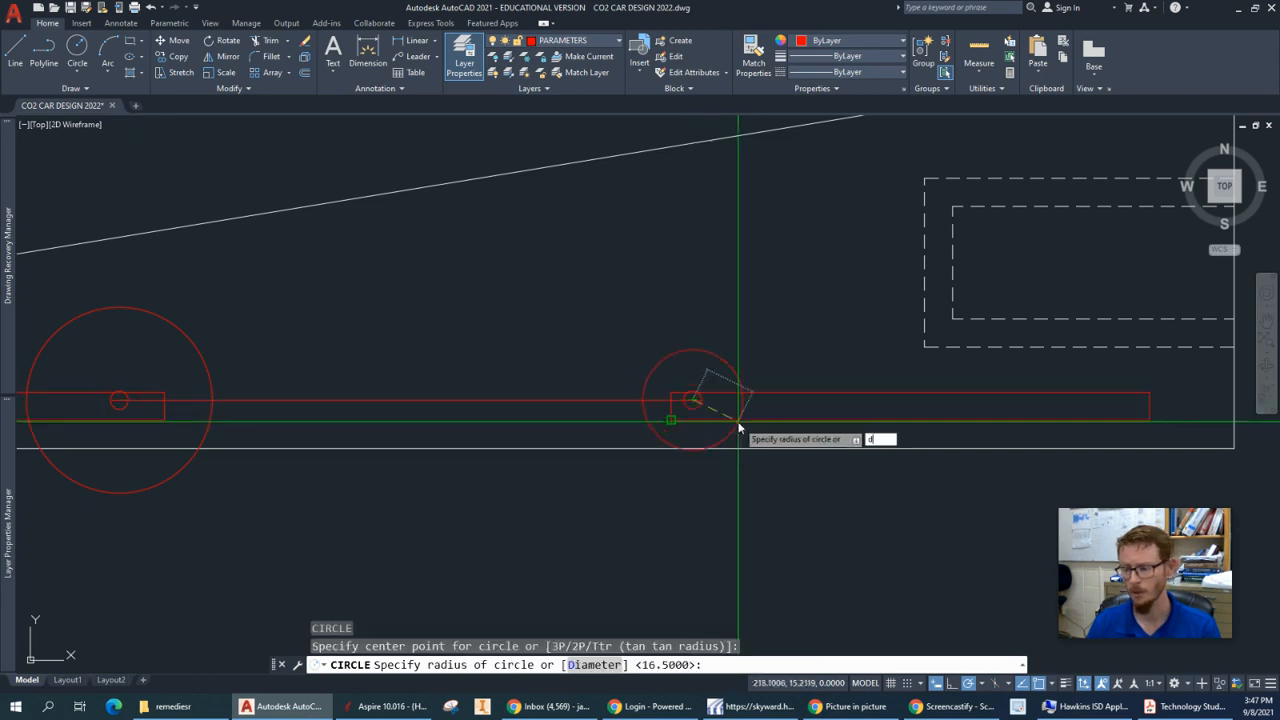
key("Return")
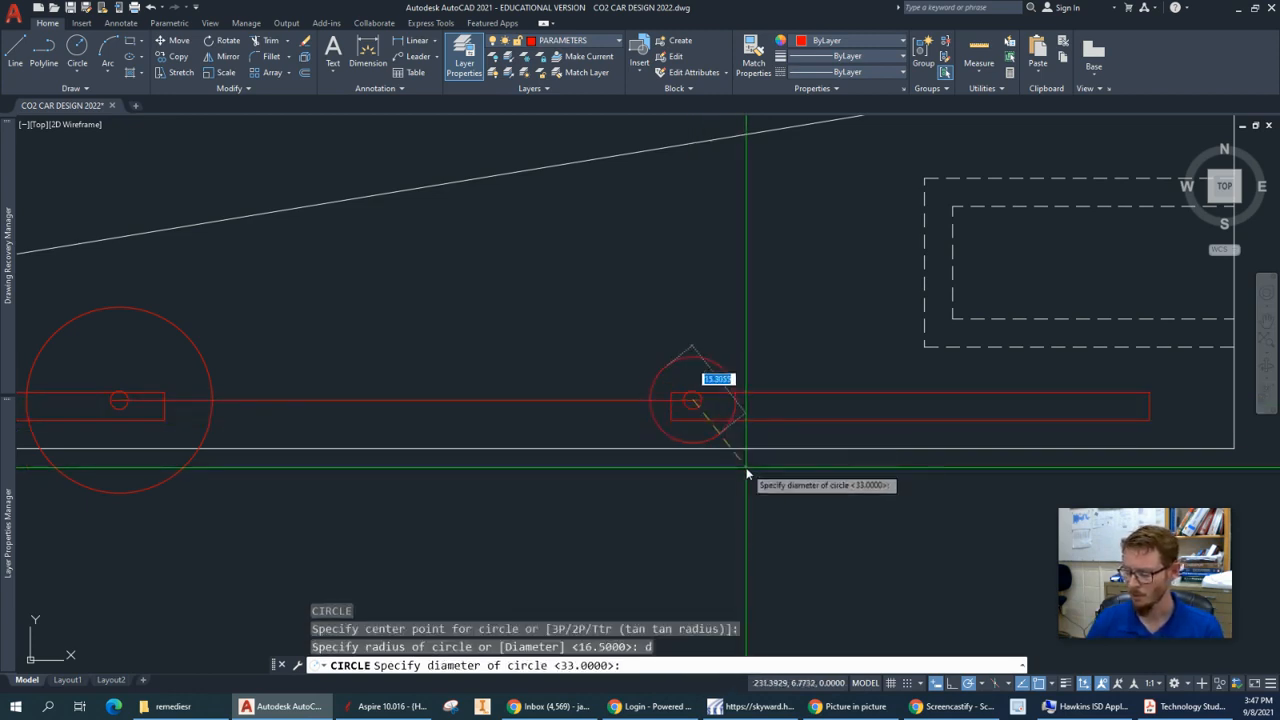
type("6")
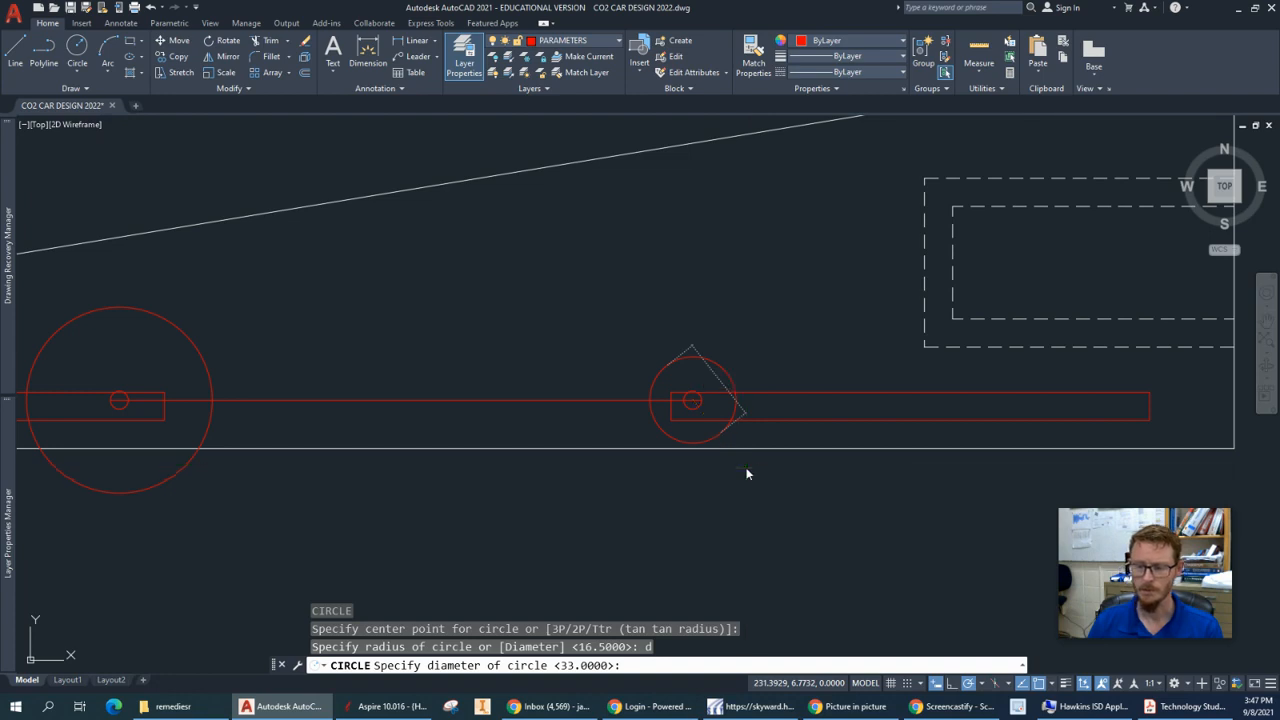
key("Return")
mouse_move(406, 480)
middle_mouse_down()
mouse_move(469, 470)
mouse_move(523, 500)
middle_mouse_up()
scroll(537, 478, "down", 2)
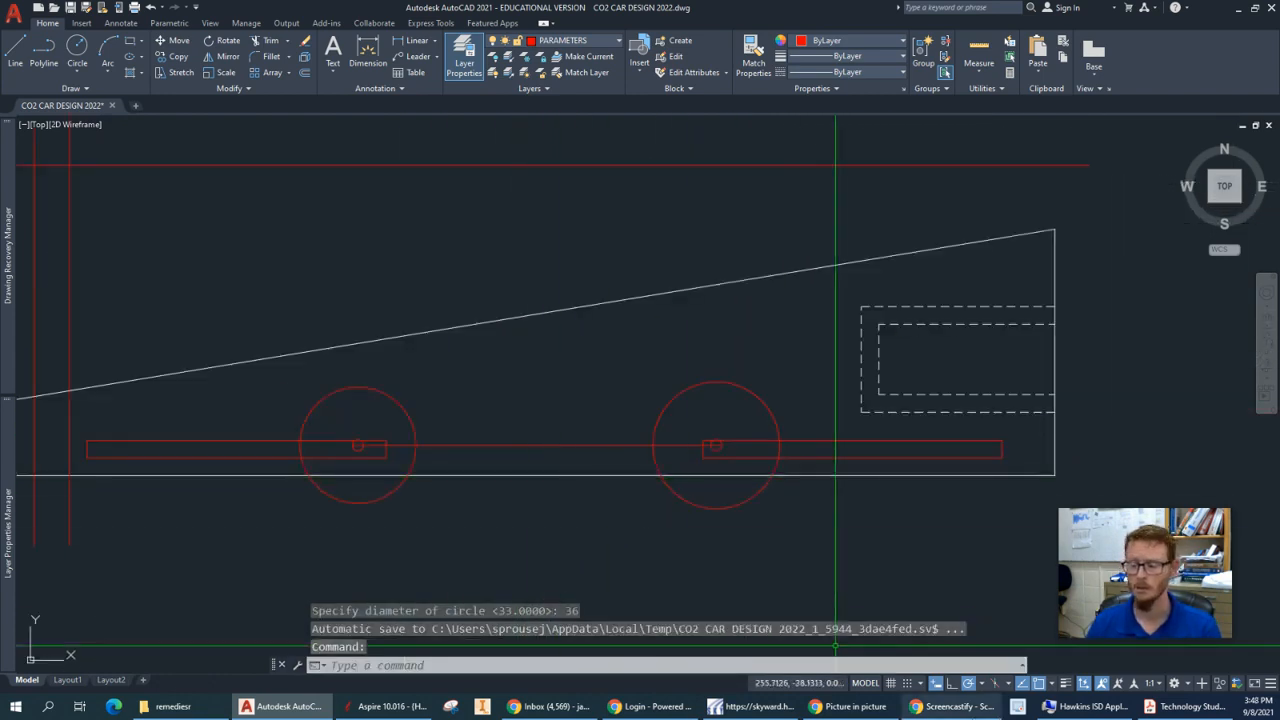
Check the front wheel diameter limits in the TSA guide and copy the 36 mm rear wheel circle onto the front axle centre in AutoCAD.
left_click(1188, 706)
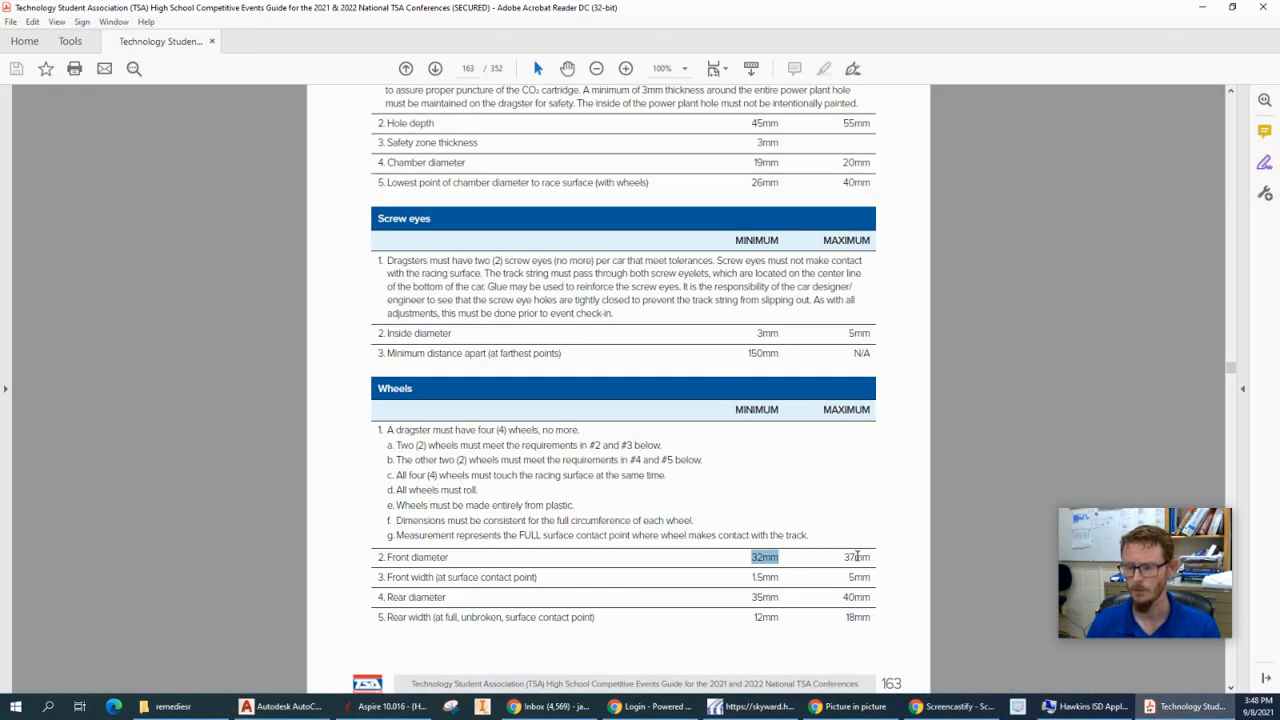
left_click(1204, 8)
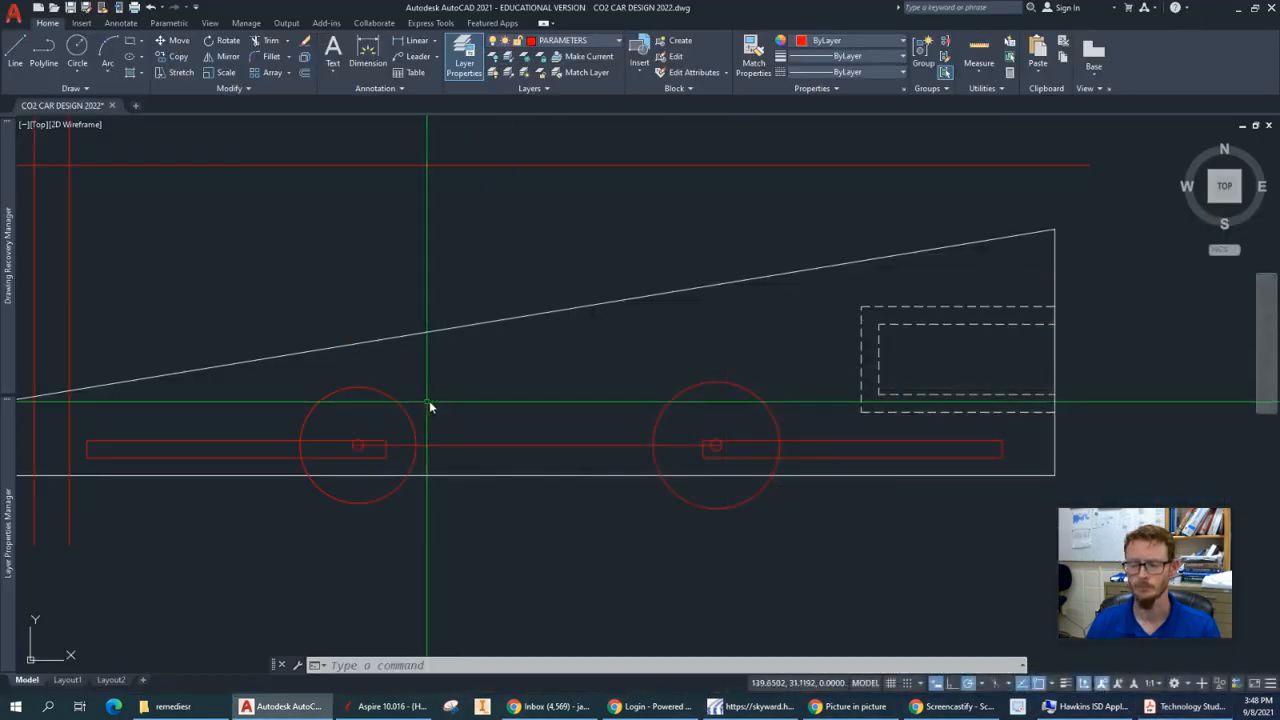
left_click(682, 408)
left_click(696, 382)
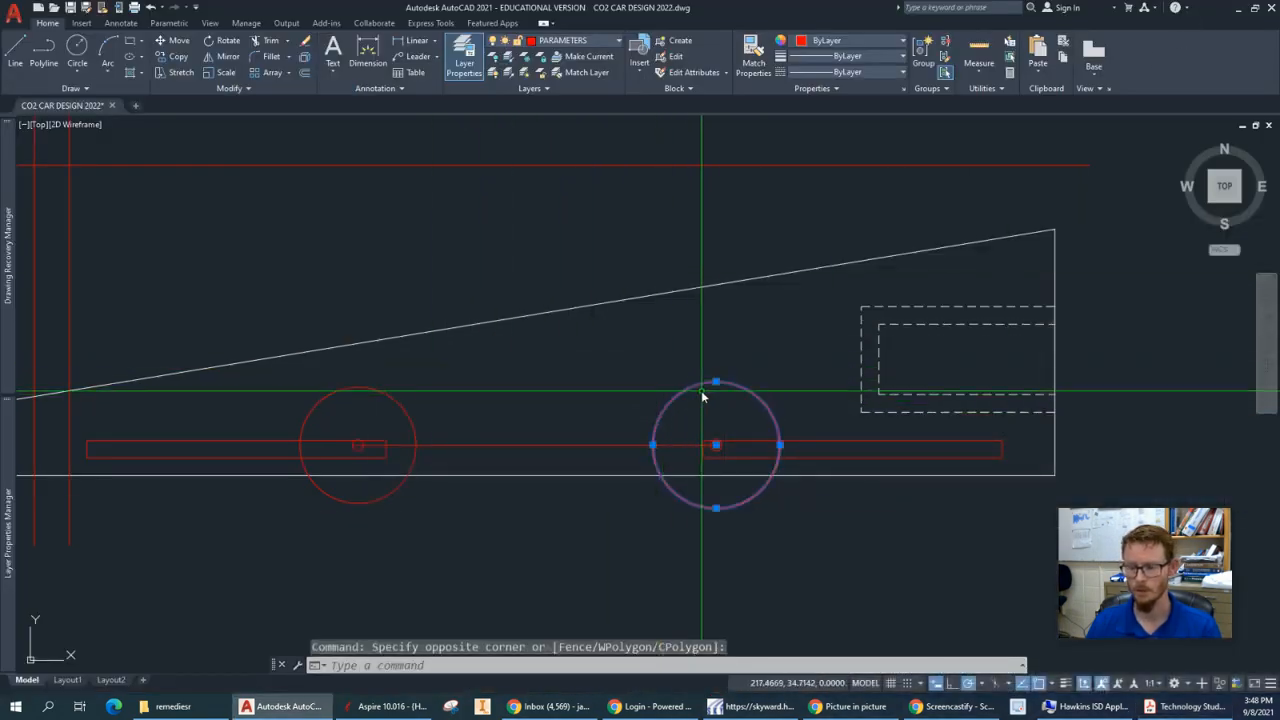
type("CO")
key("Return")
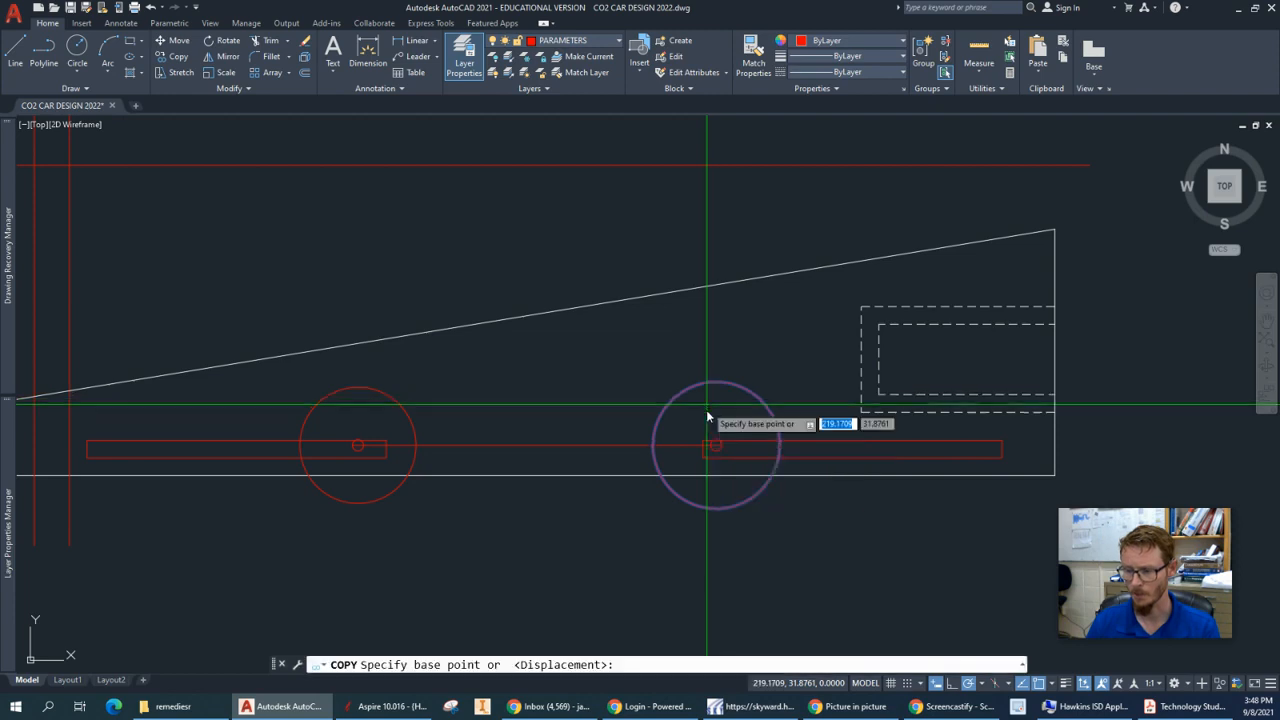
scroll(713, 464, "up", 4)
left_click(720, 418)
scroll(720, 418, "down", 5)
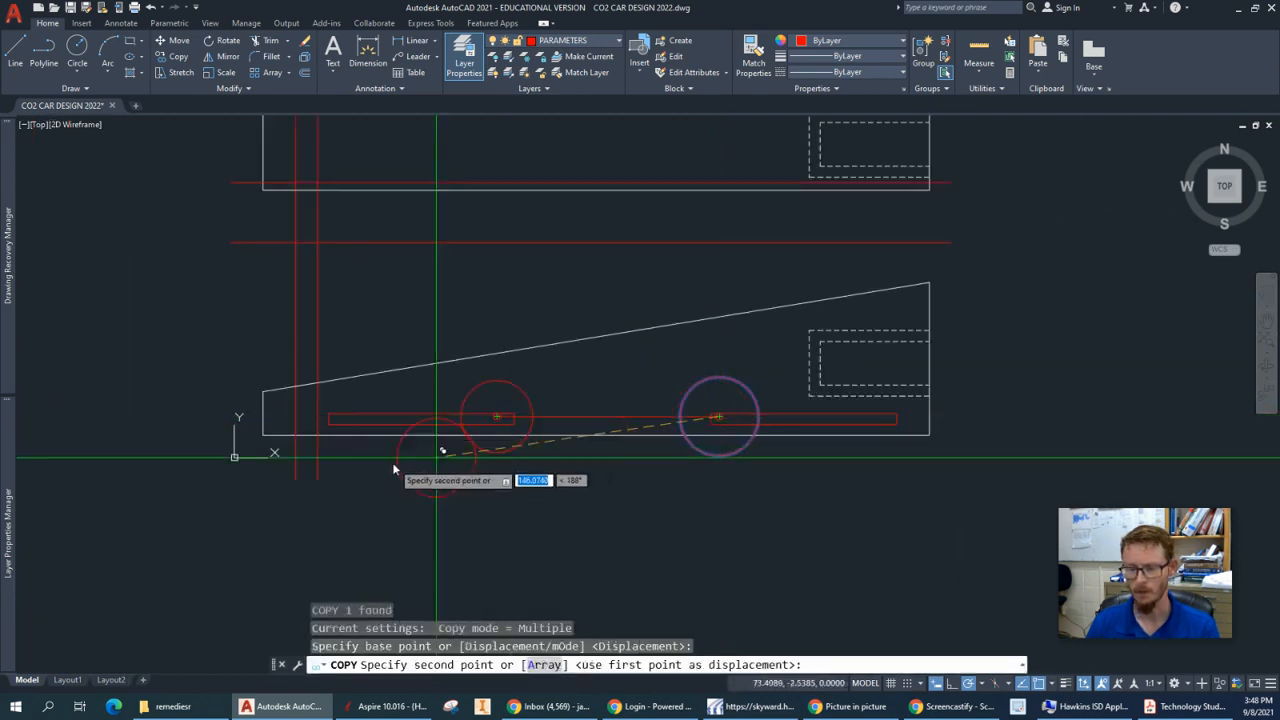
scroll(490, 428, "up", 3)
left_click(558, 392)
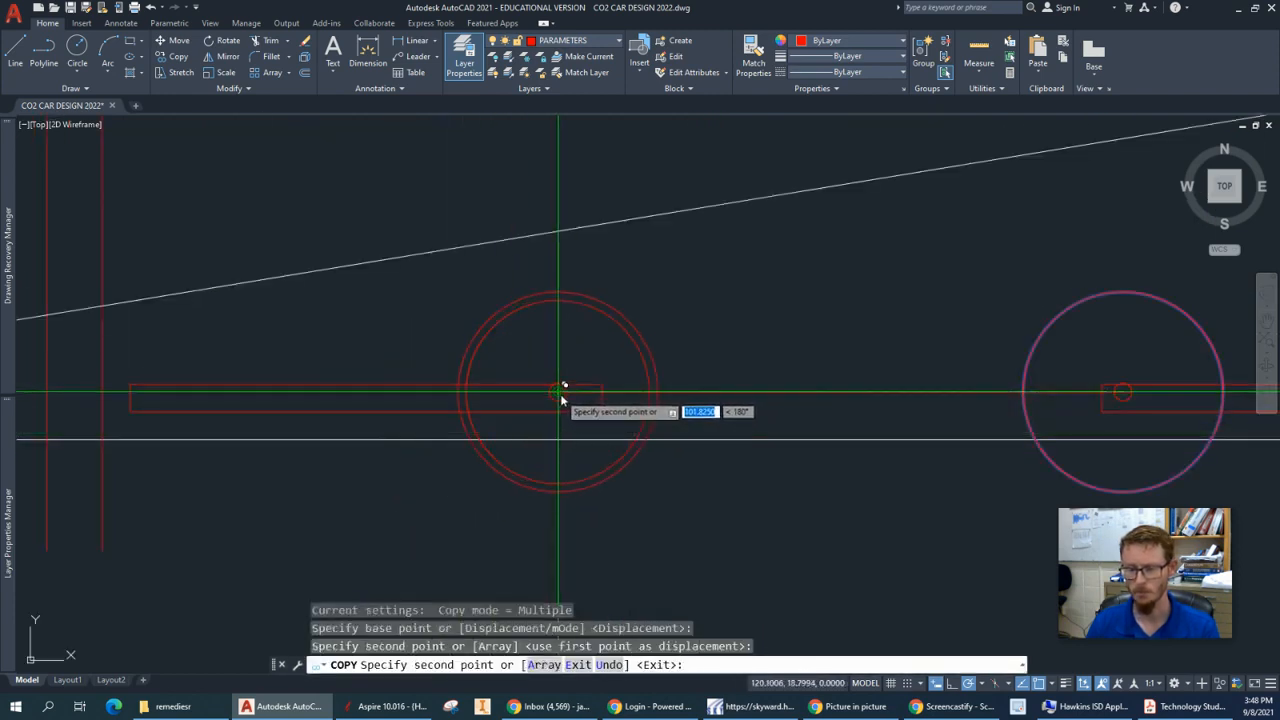
key("Return")
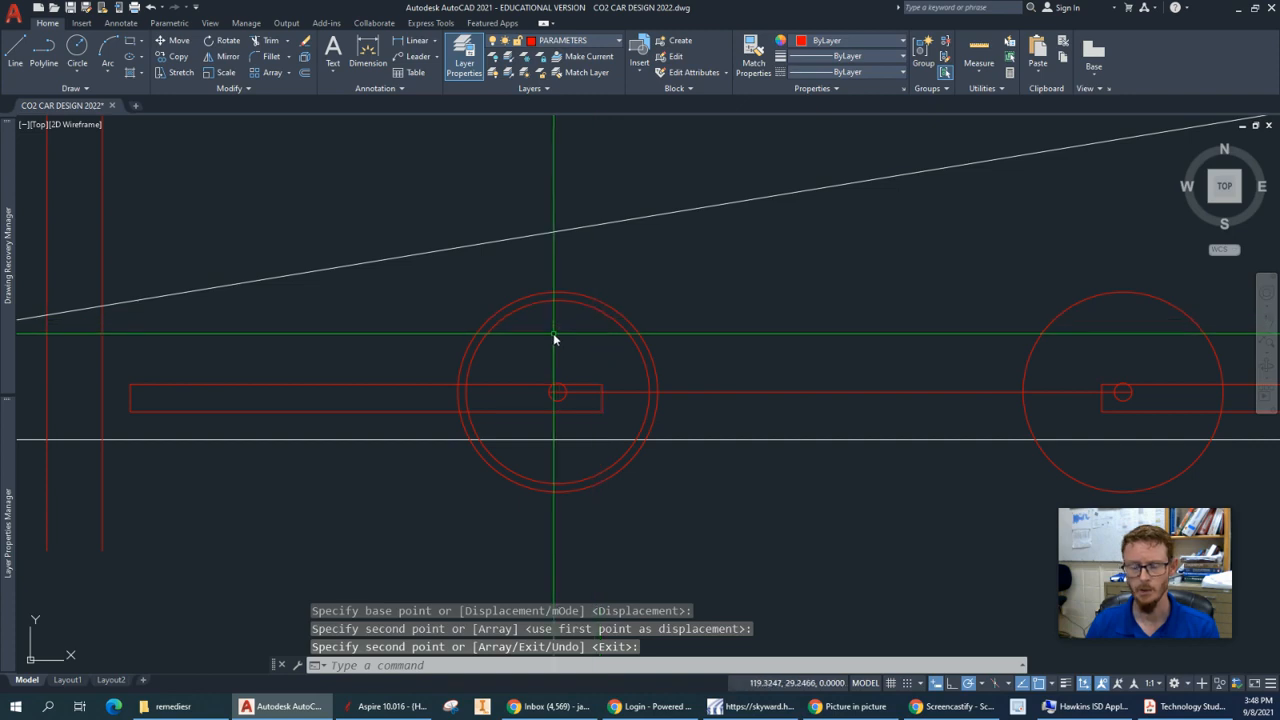
Delete the smaller 33 mm wheel circle at the front axle.
left_click(565, 299)
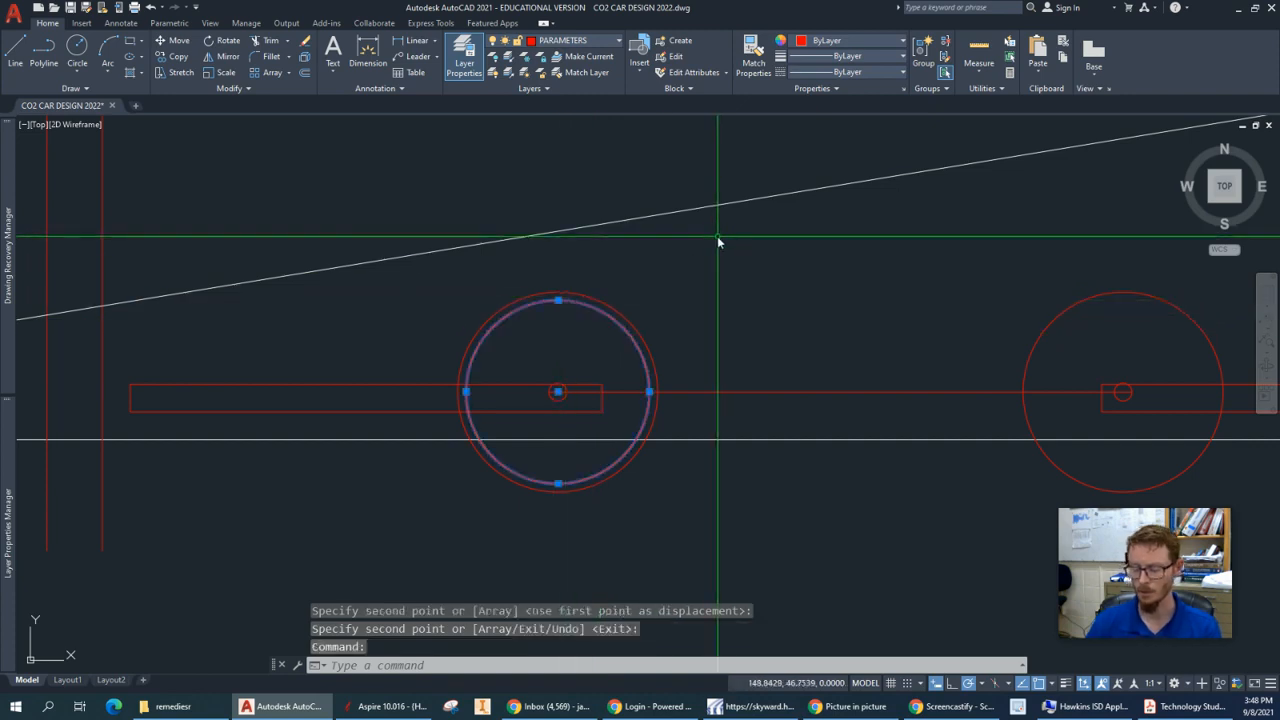
key("Delete")
scroll(713, 245, "down", 3)
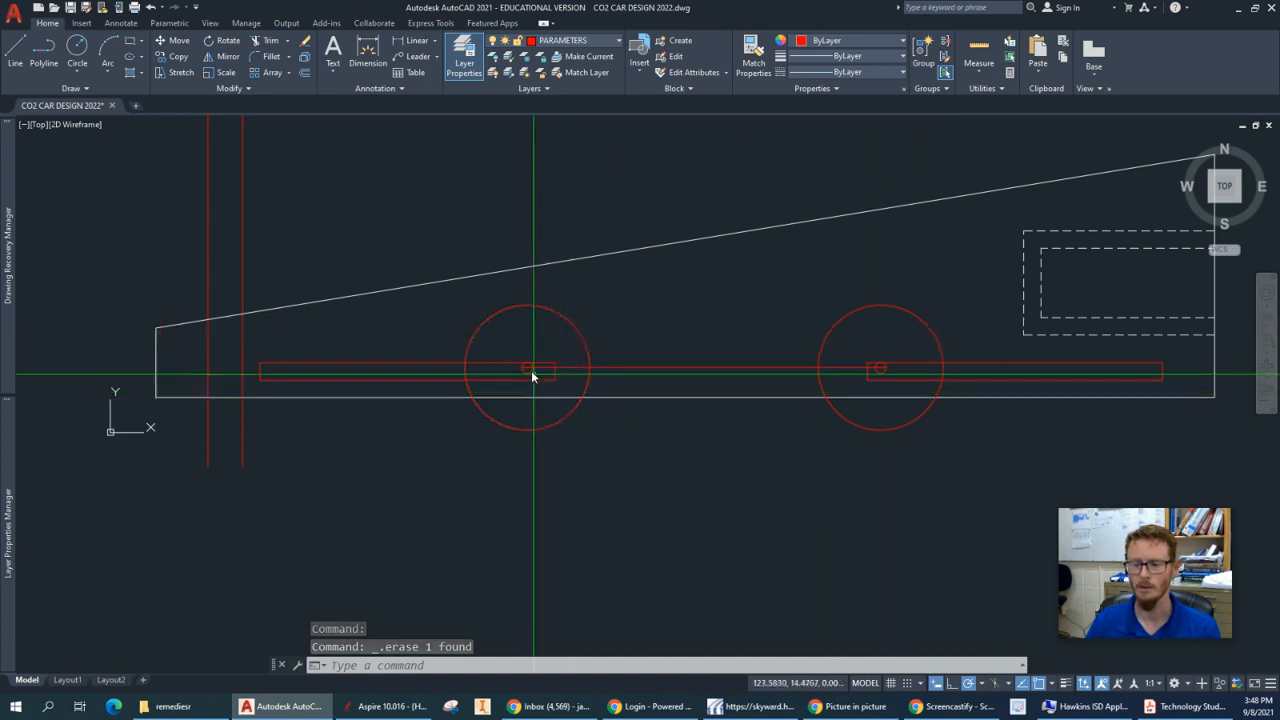
Inspect the wheel circles and both car views in AutoCAD, and consult the TSA guide in Acrobat Reader again.
scroll(594, 369, "up", 2)
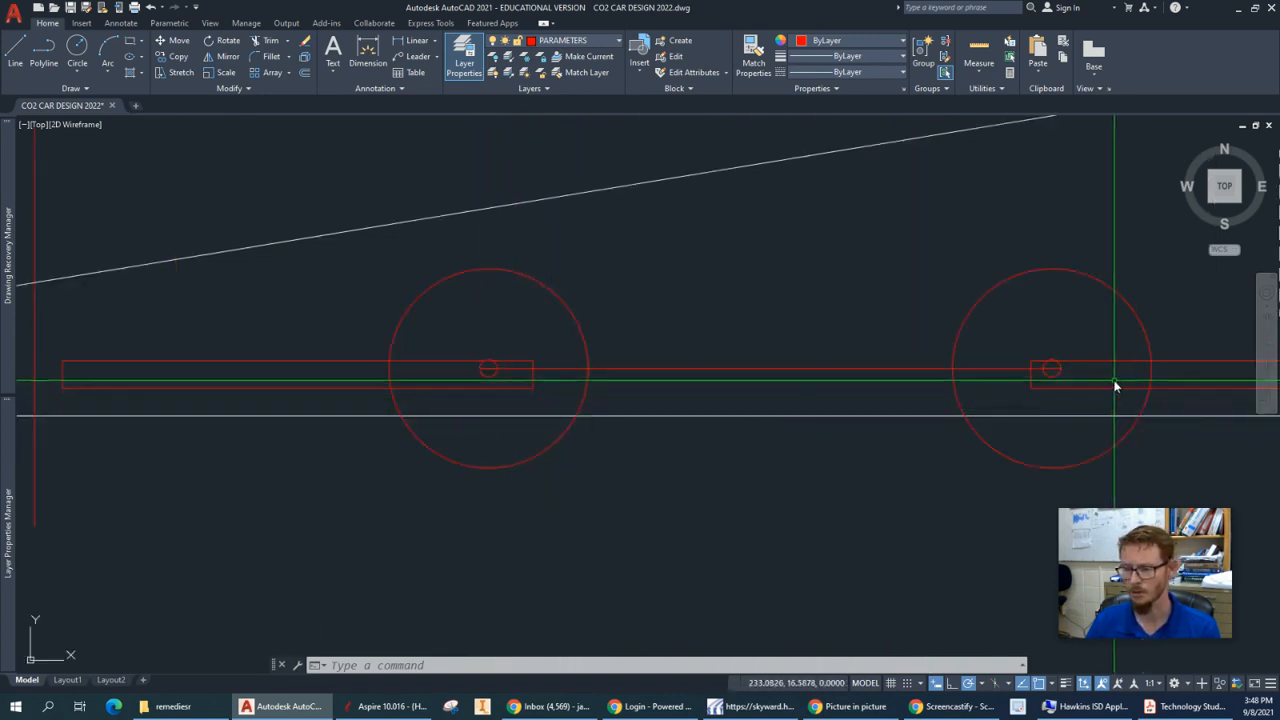
scroll(504, 371, "down", 2)
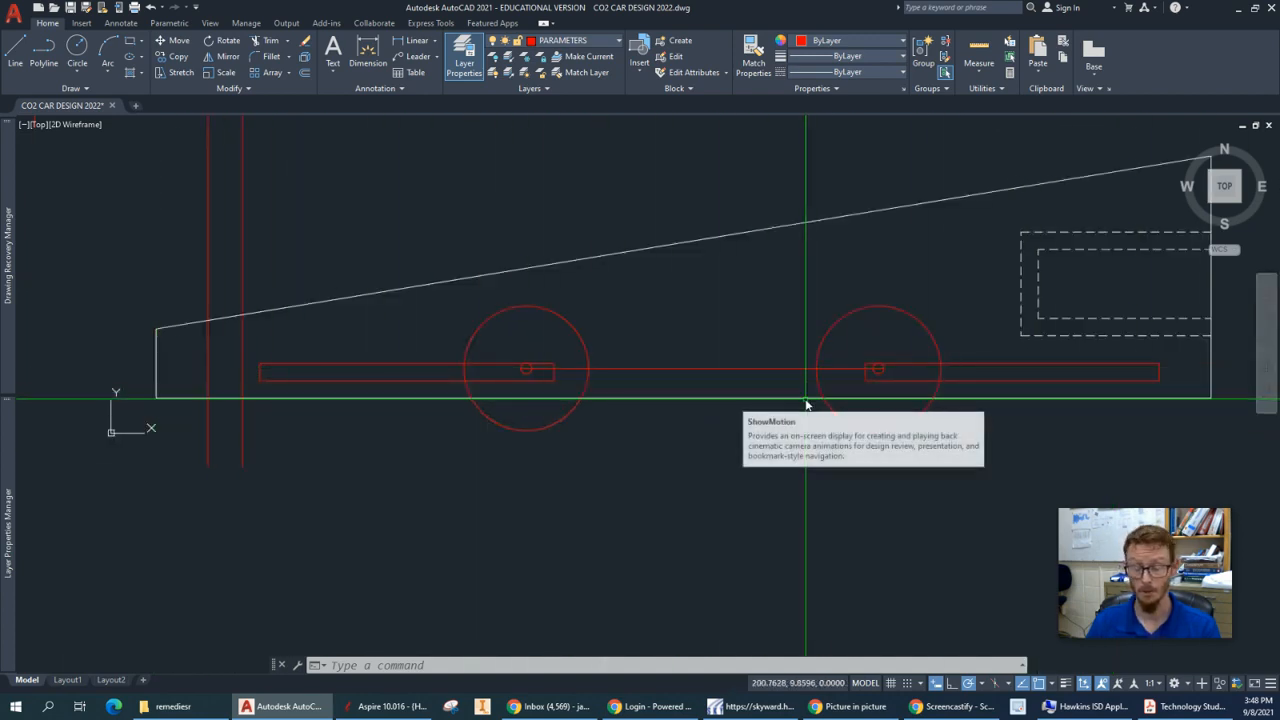
middle_click_drag(696, 403, 711, 449)
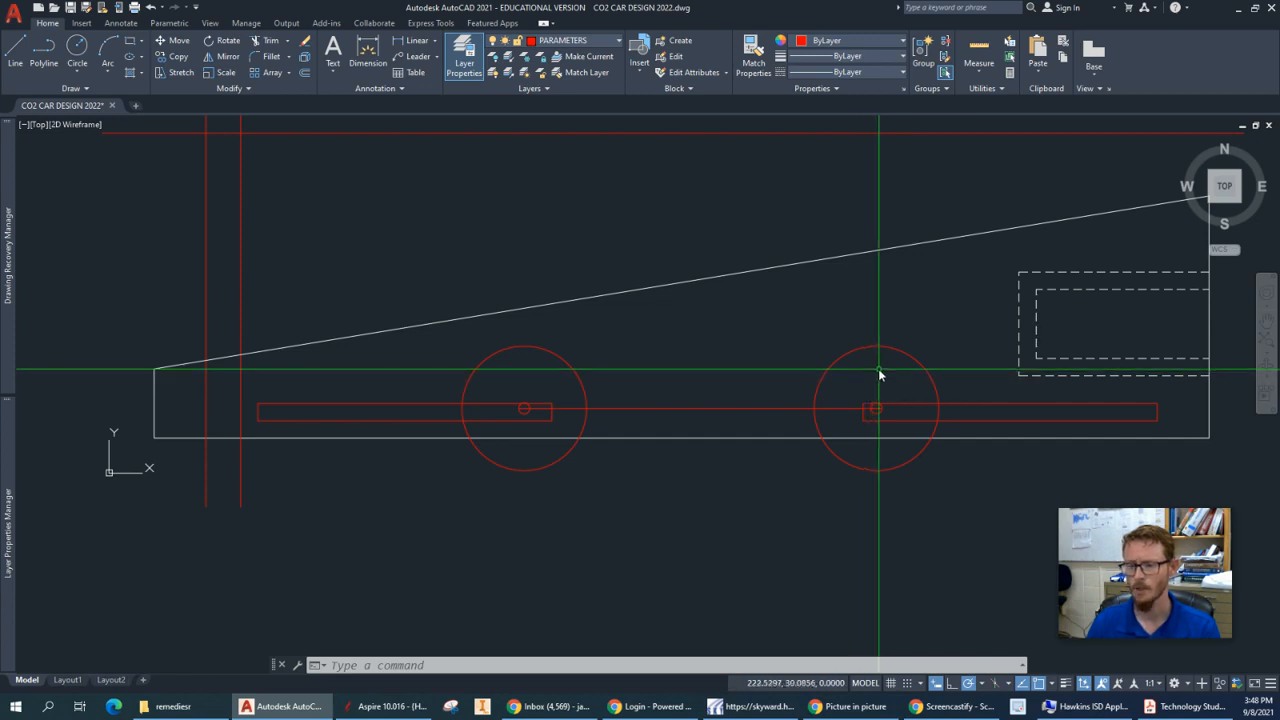
scroll(691, 373, "down", 2)
middle_click_drag(697, 366, 712, 506)
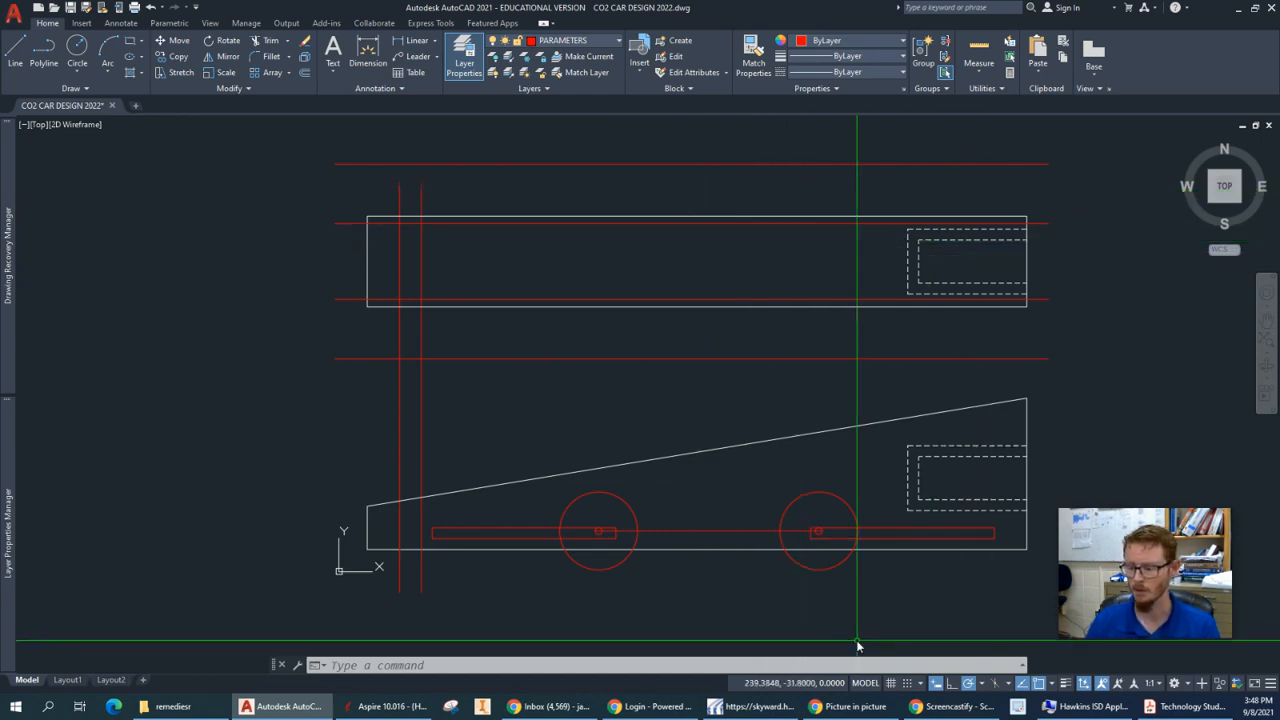
mouse_move(1178, 713)
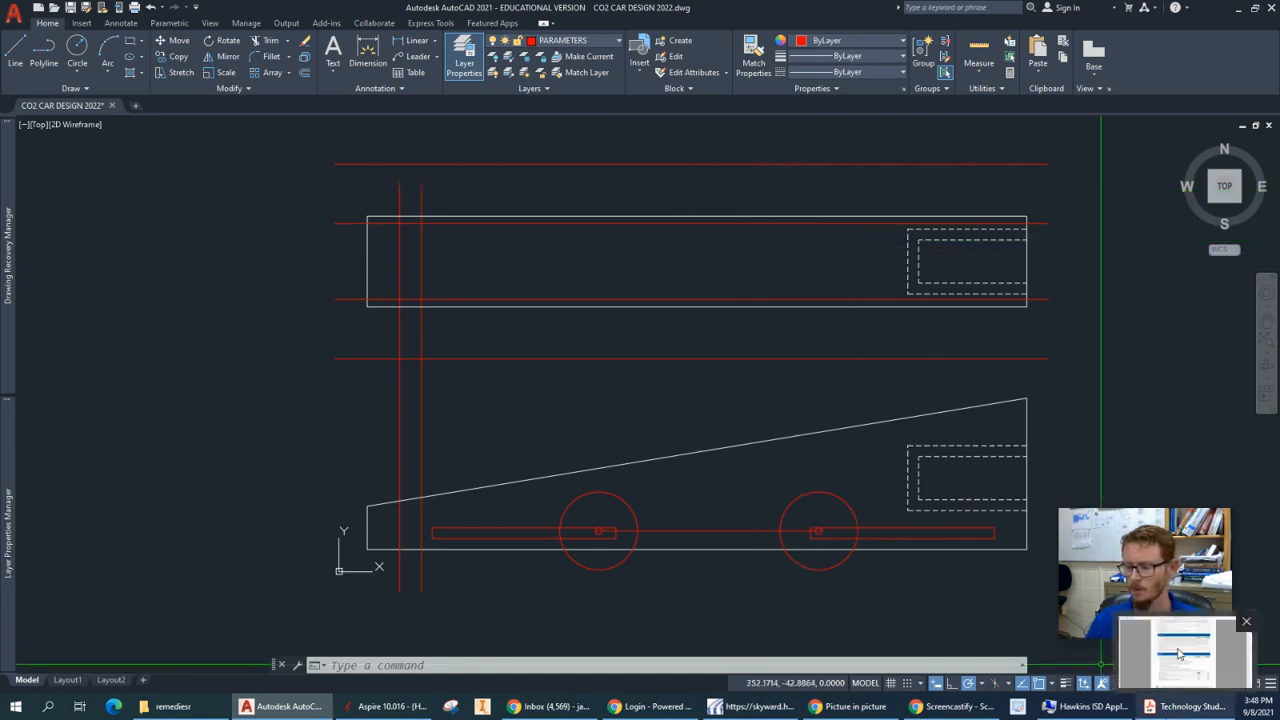
left_click(1180, 655)
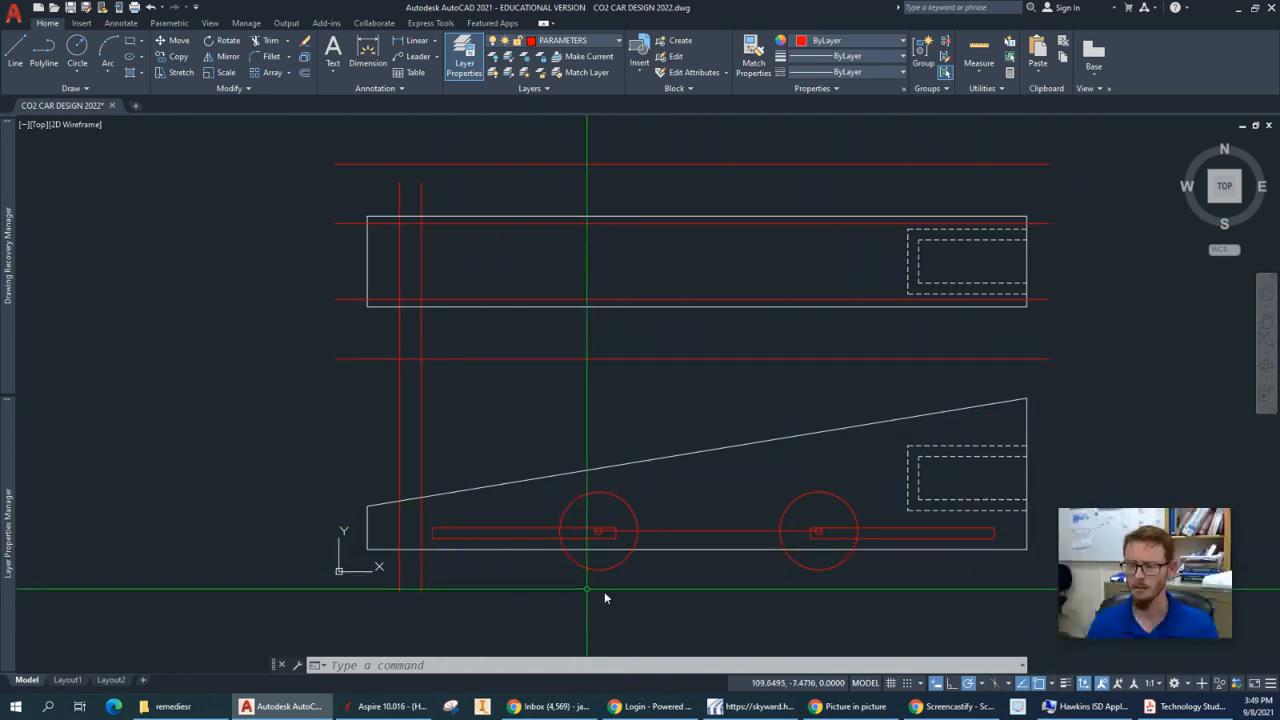
middle_click_drag(716, 575, 701, 533)
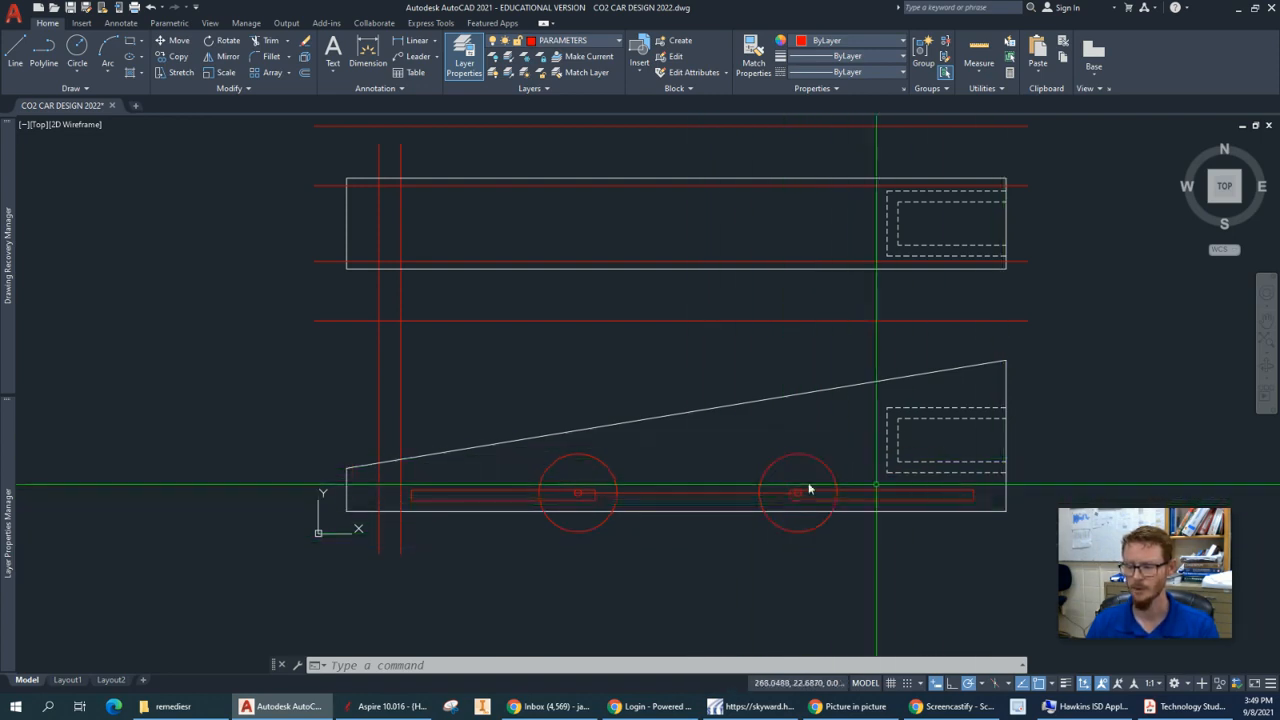
Move the rear wheel circle and its axle circle 23 mm horizontally toward the back of the car in the side view.
left_click(730, 421)
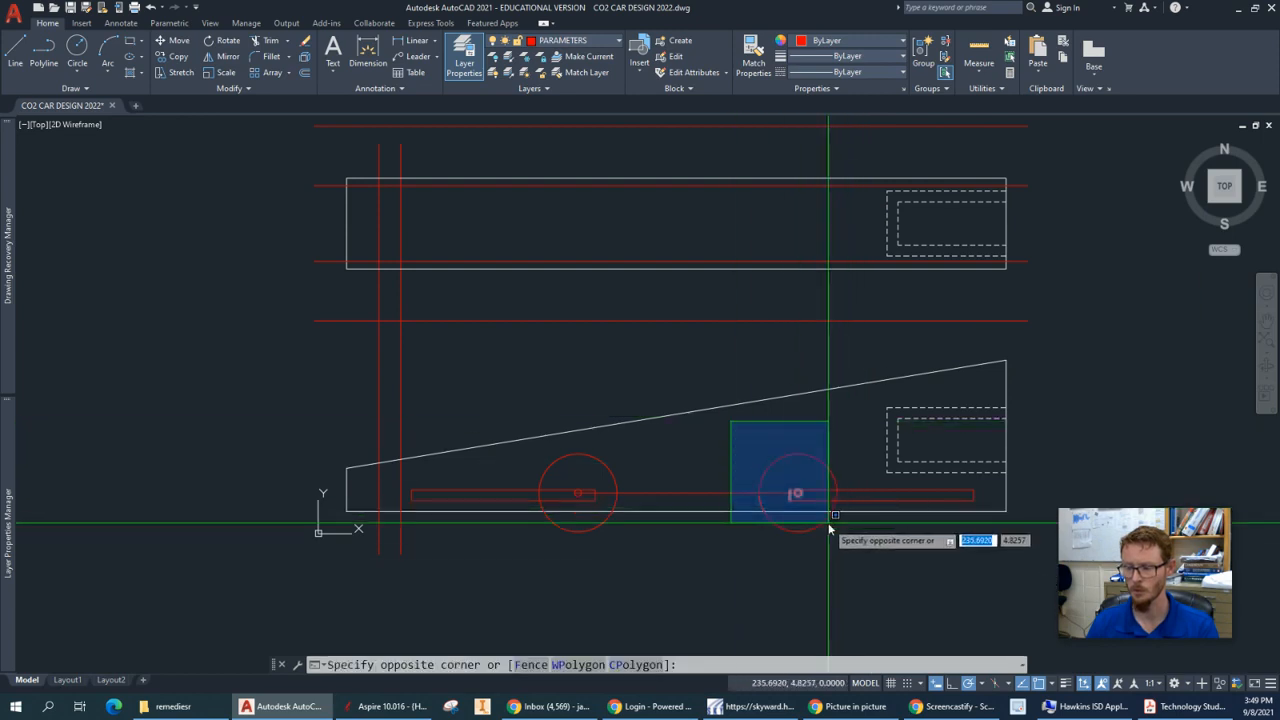
scroll(828, 522, "up", 4)
left_click(800, 372)
left_click(777, 375)
left_click(759, 350)
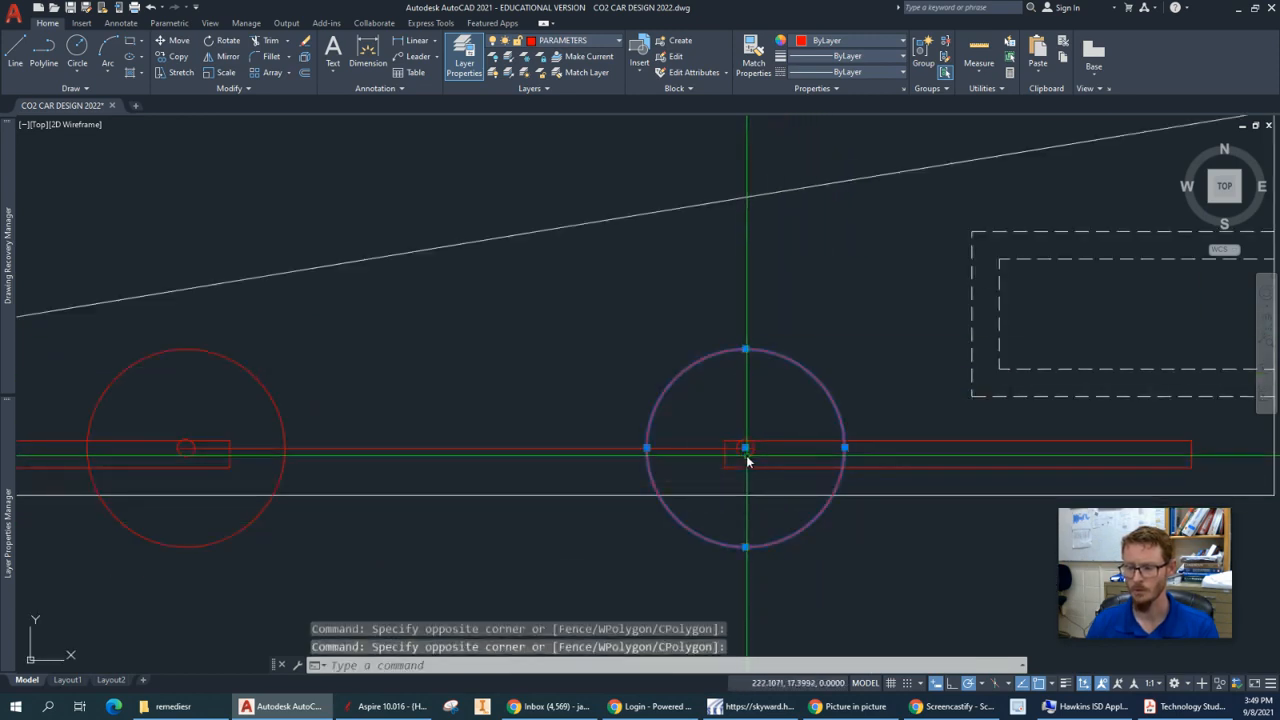
type("m")
key("Return")
scroll(892, 529, "down", 2)
middle_click_drag(891, 524, 844, 458)
left_click(831, 522)
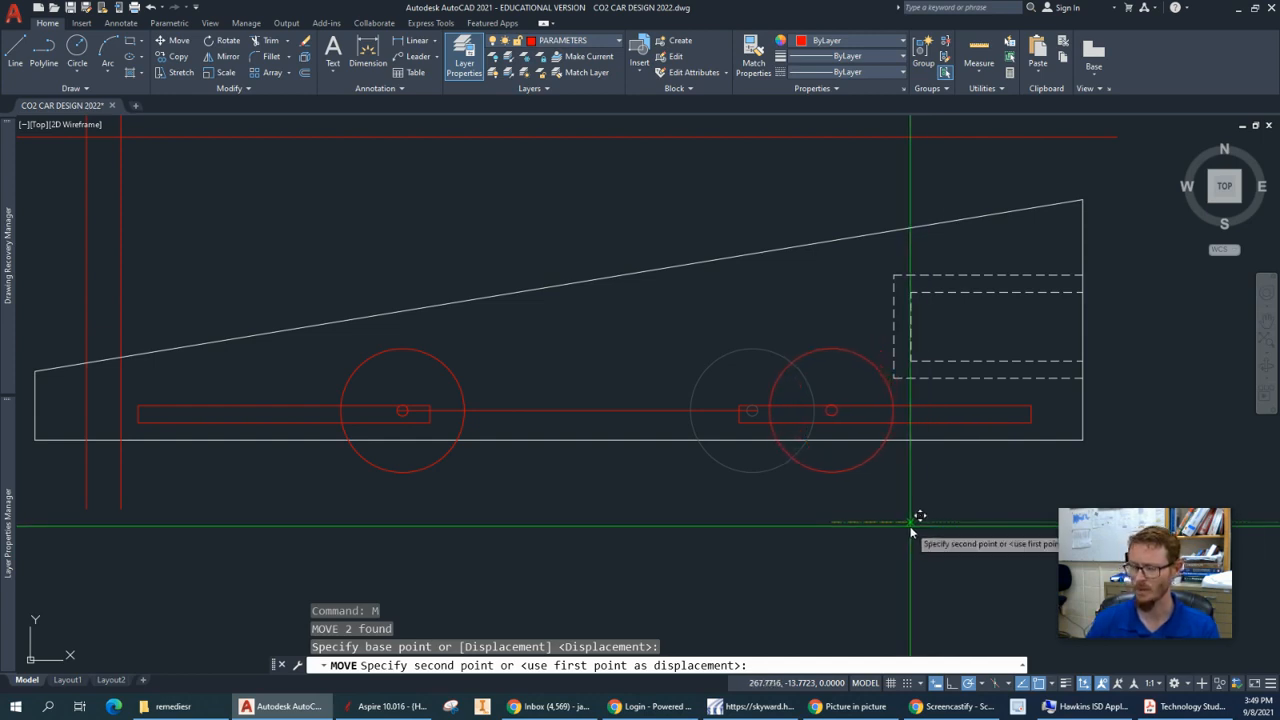
type("23")
key("Return")
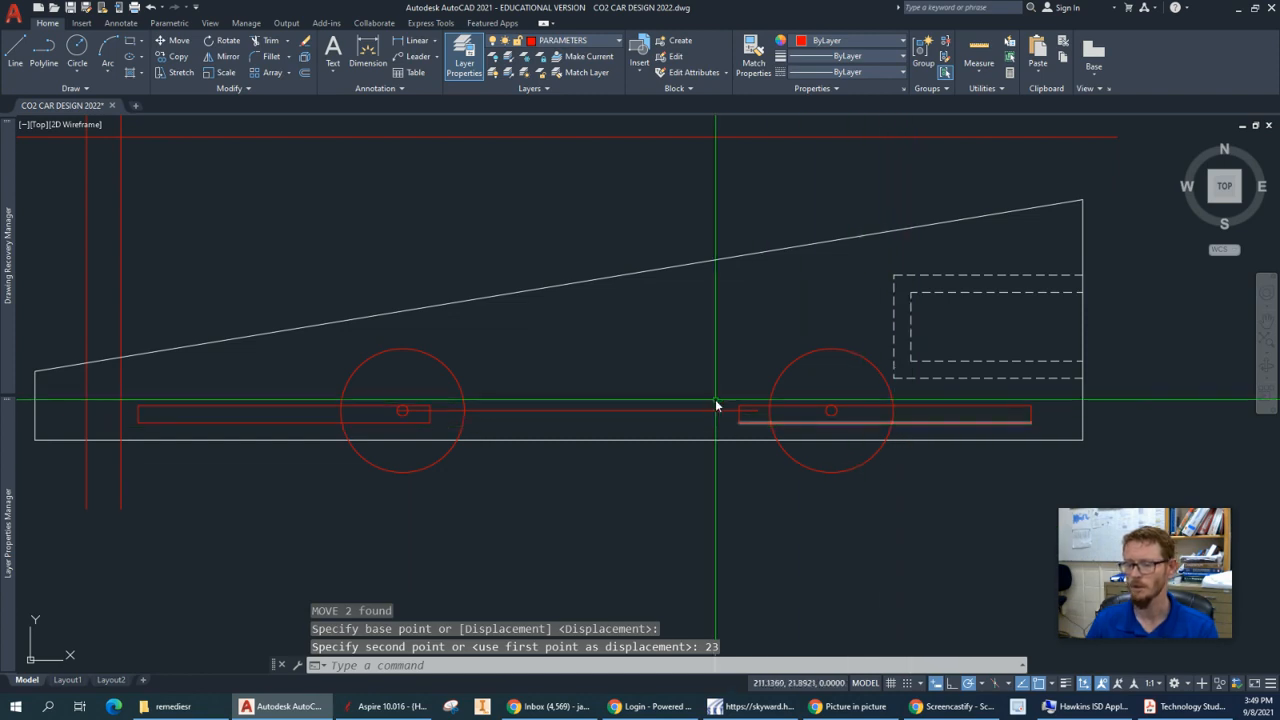
Move the front wheel circle and its axle circle 40 mm horizontally toward the nose of the car.
scroll(395, 417, "up", 2)
scroll(400, 415, "up", 2)
left_click(404, 408)
scroll(404, 408, "down", 2)
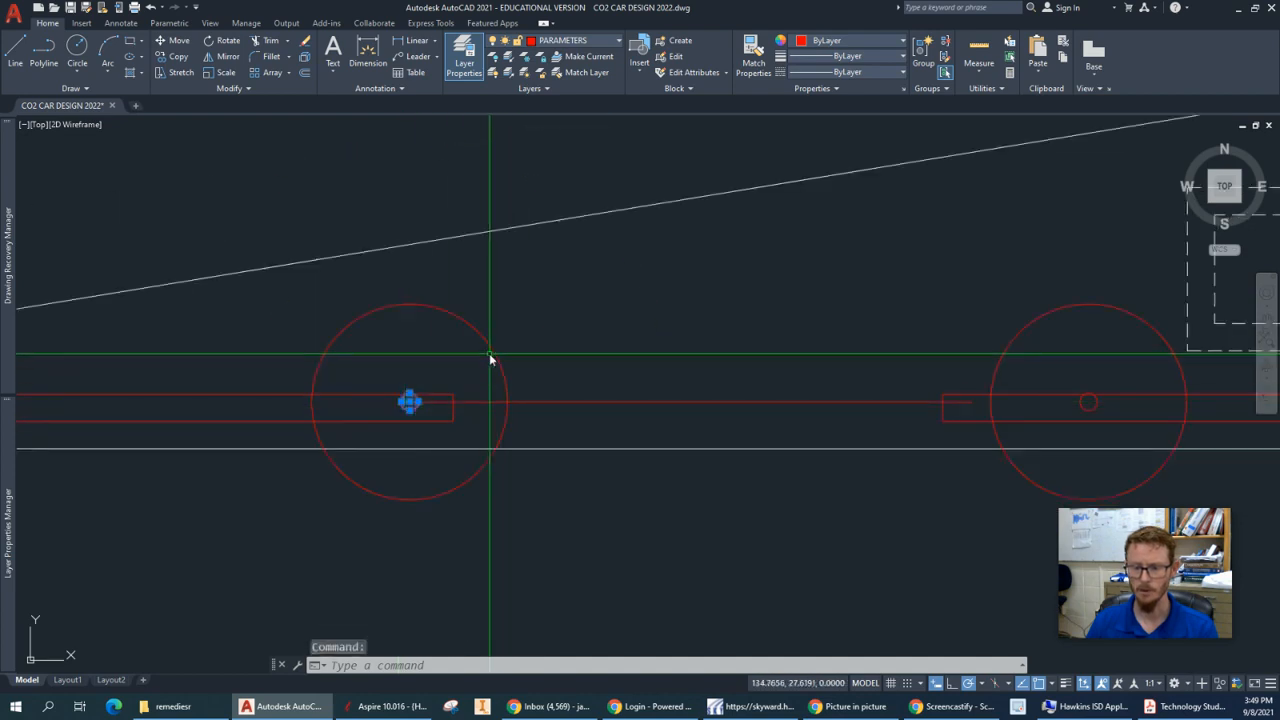
left_click(494, 360)
scroll(494, 360, "down", 3)
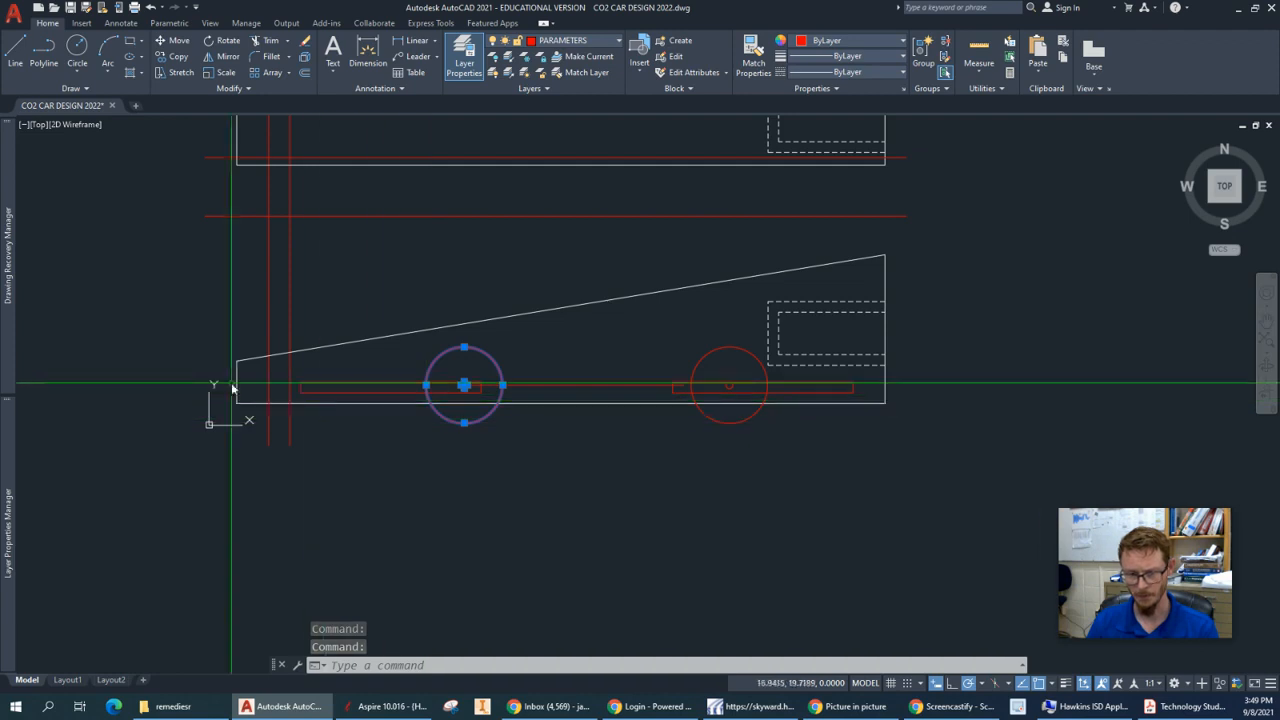
type("m")
key("Return")
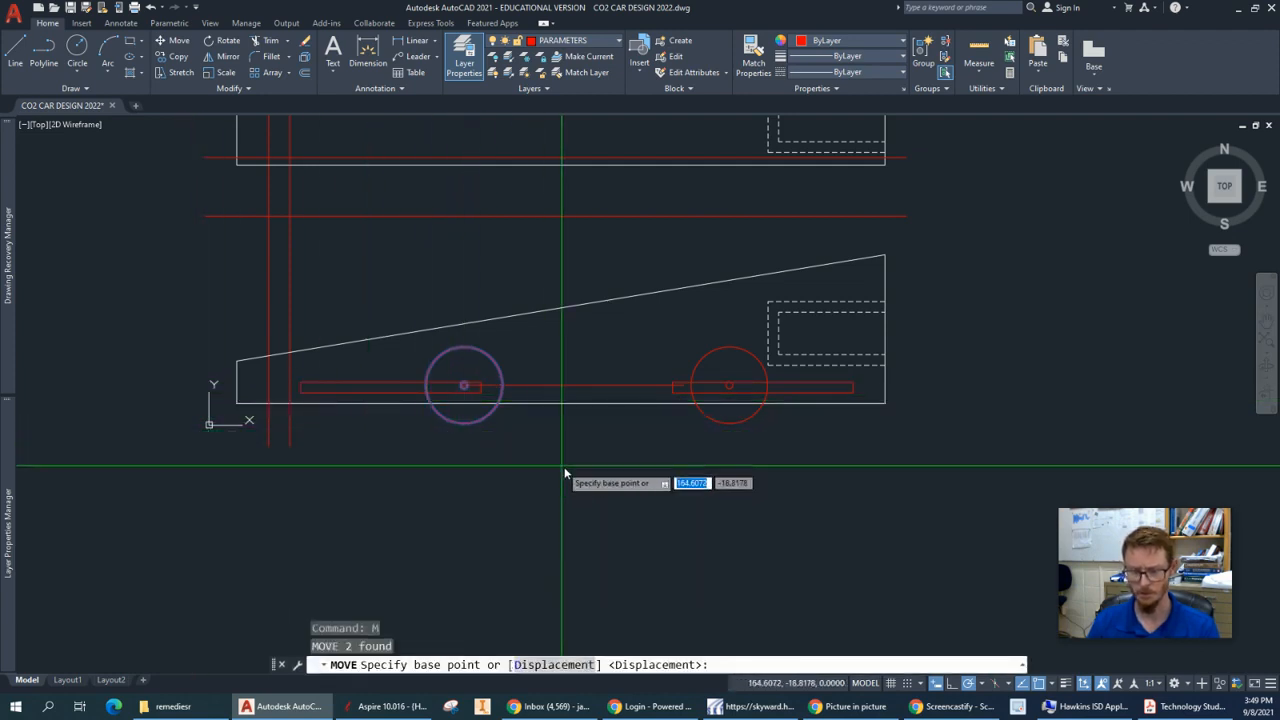
left_click(567, 463)
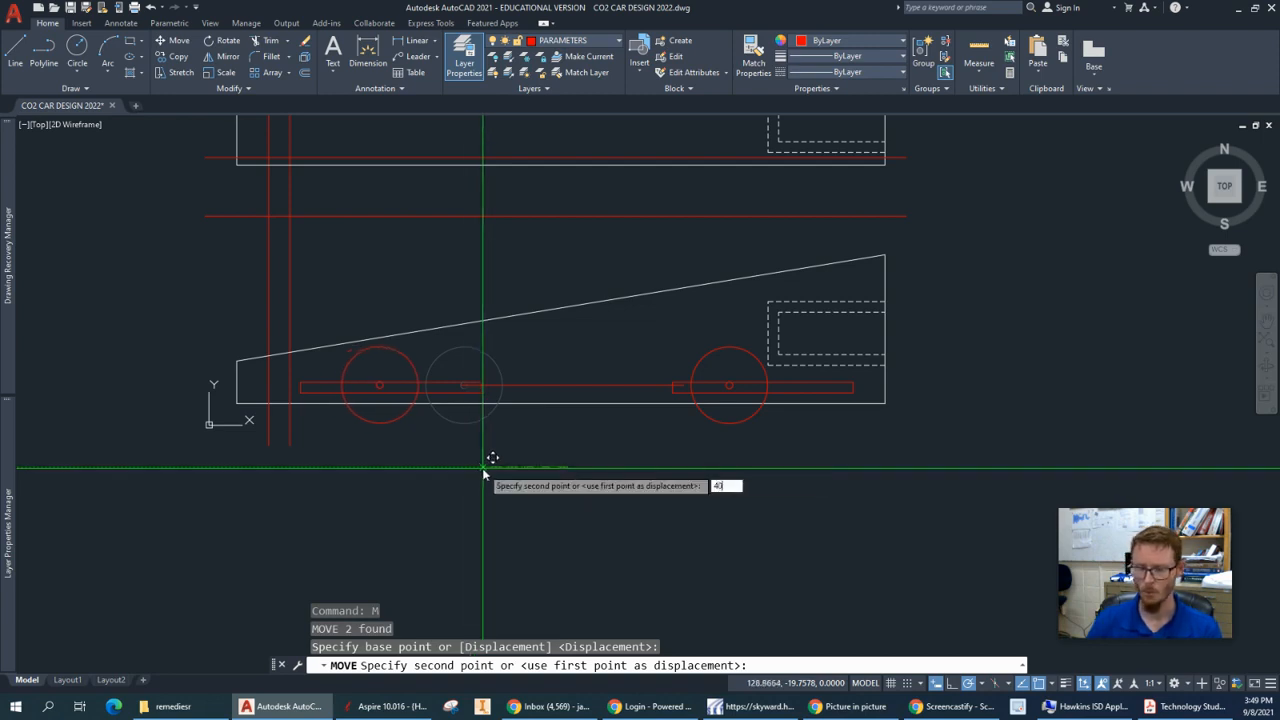
key("Return")
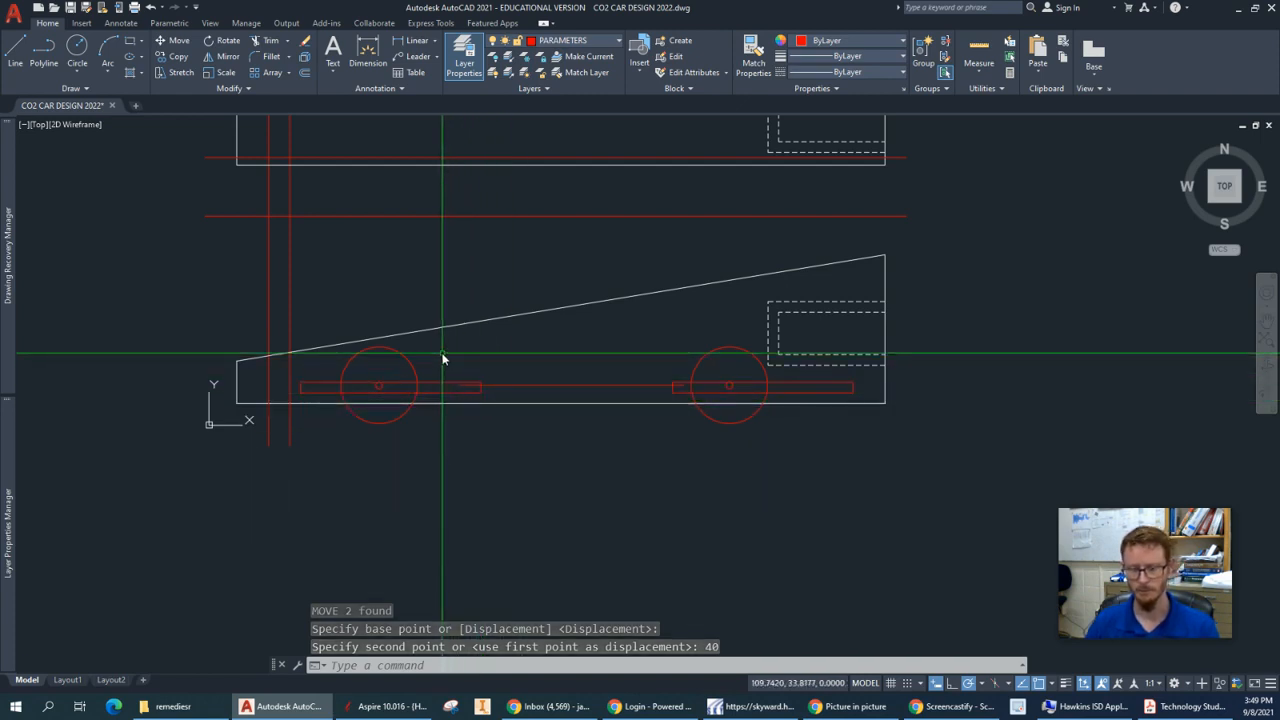
Measure the horizontal distance between the tops of the front and rear wheel circles in the side view.
type("DI")
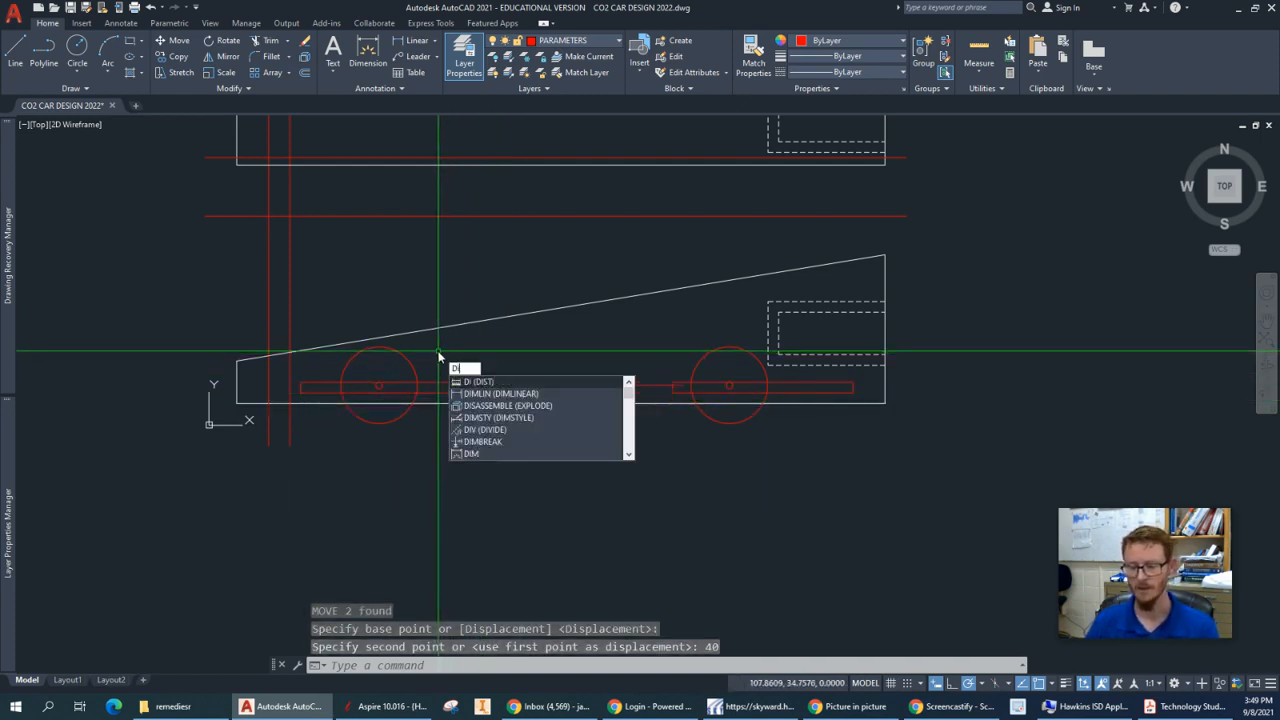
key("Return")
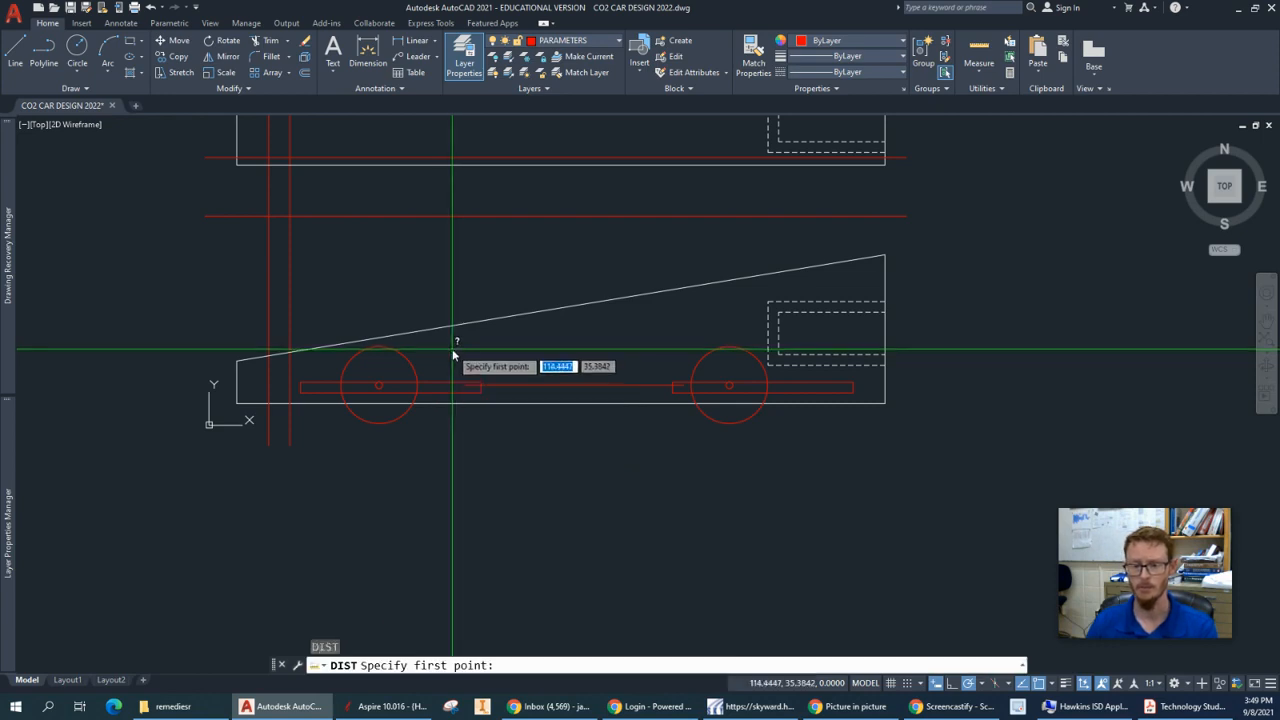
left_click(380, 347)
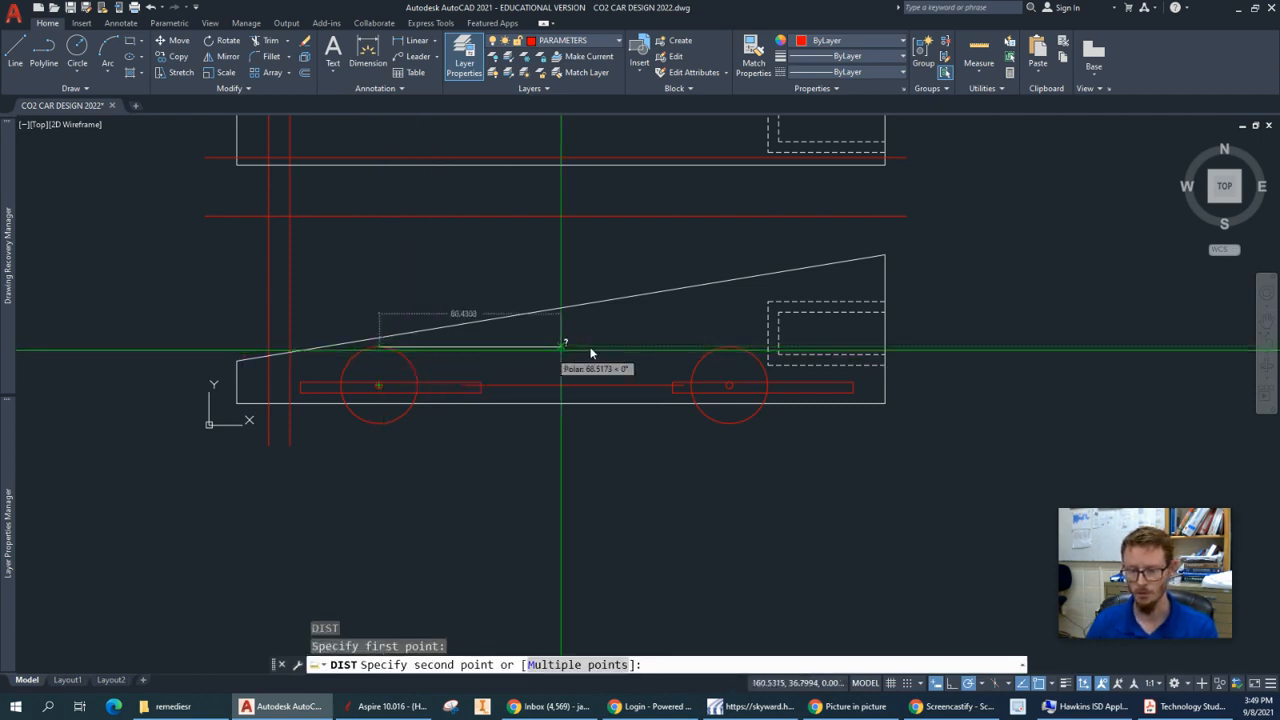
left_click(731, 353)
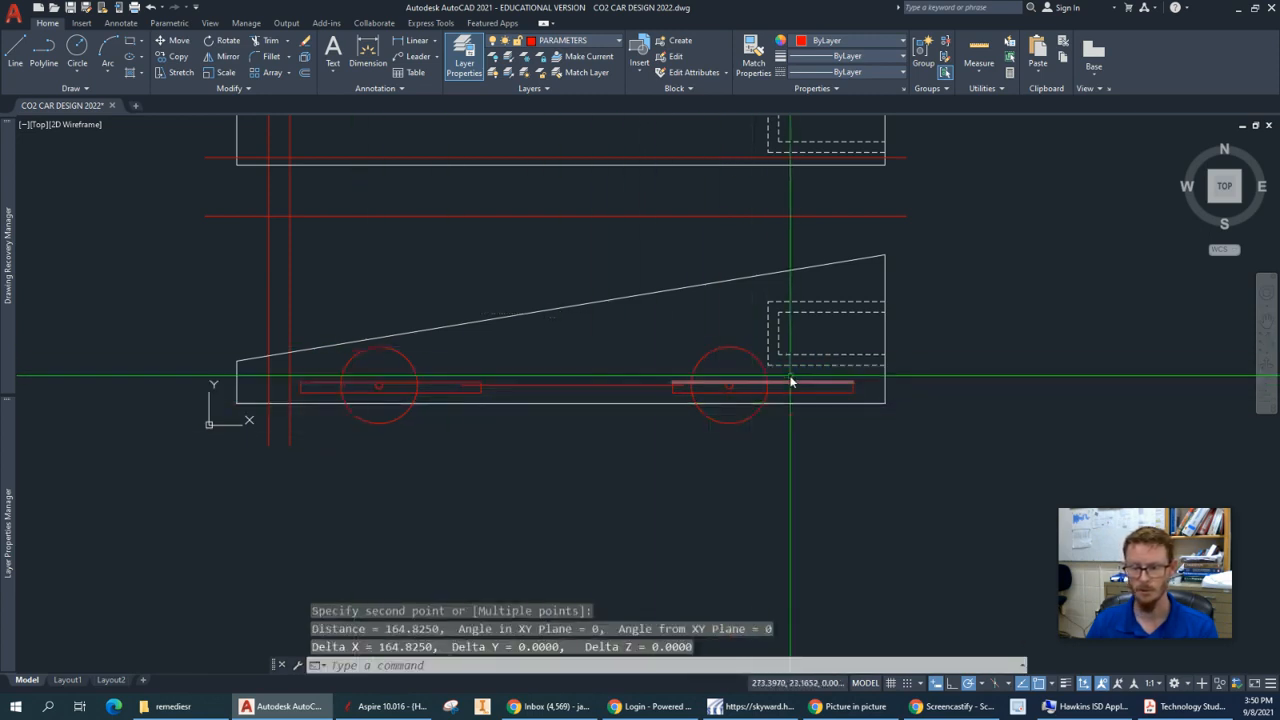
left_click(632, 387)
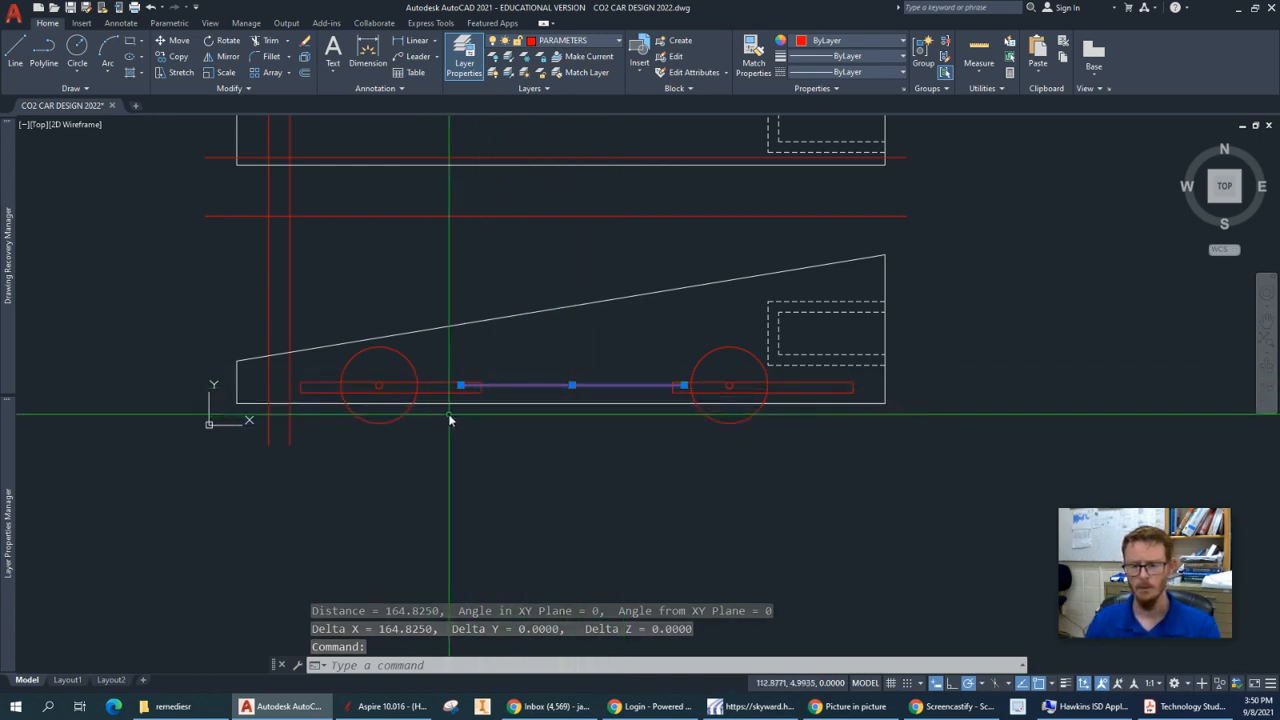
key("Escape")
Select both wheel circles and both axle circles in the side view and check the existing layers for them.
left_click(407, 362)
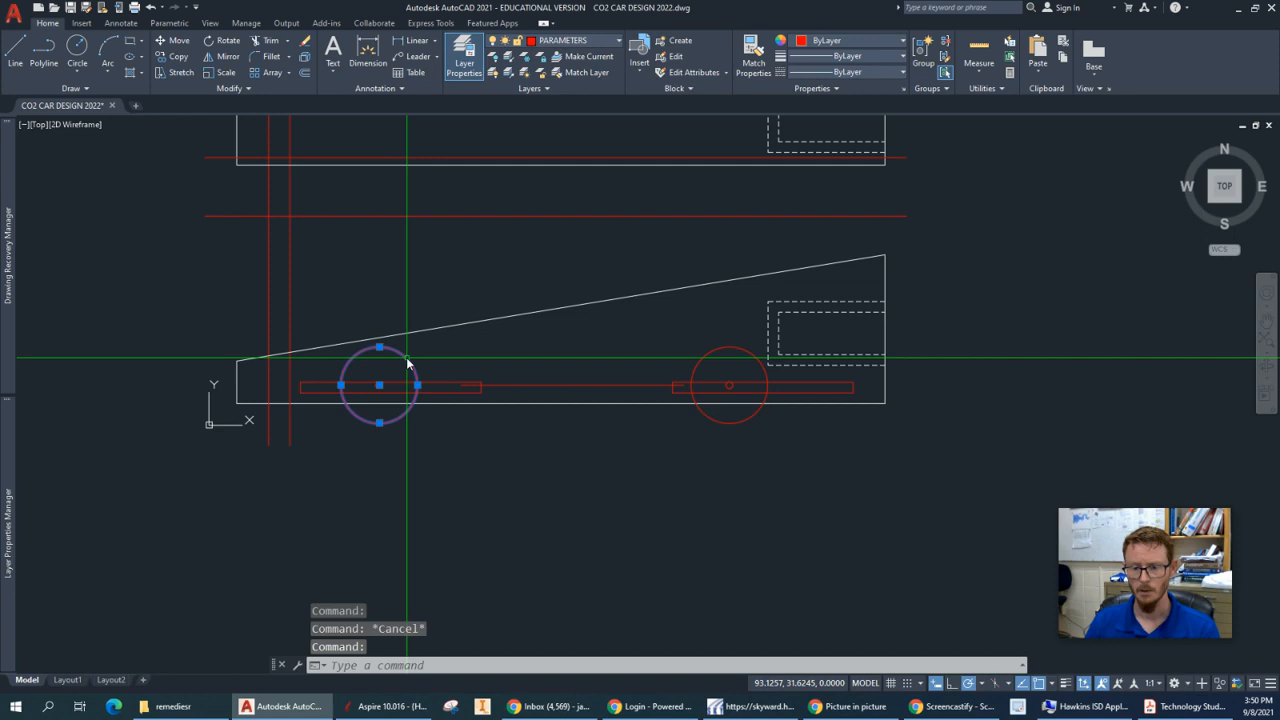
left_click(730, 378)
scroll(725, 400, "up", 6)
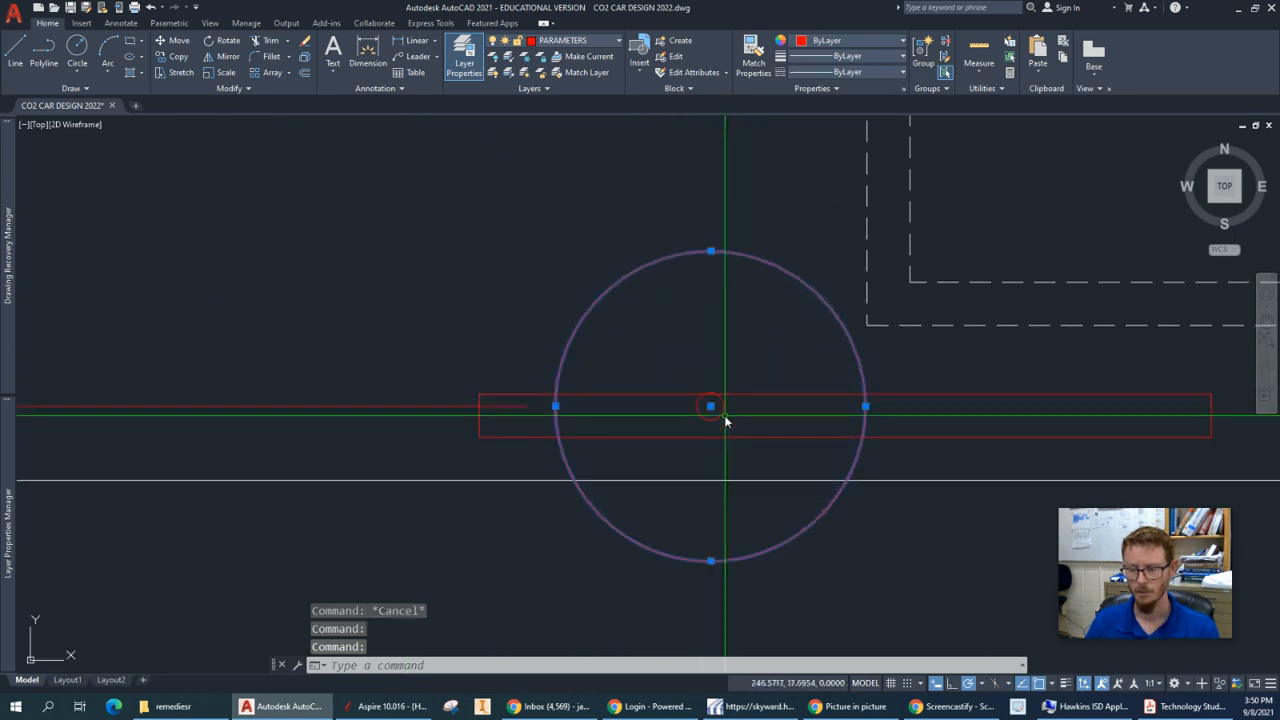
scroll(721, 411, "down", 2)
middle_click_drag(440, 452, 934, 410)
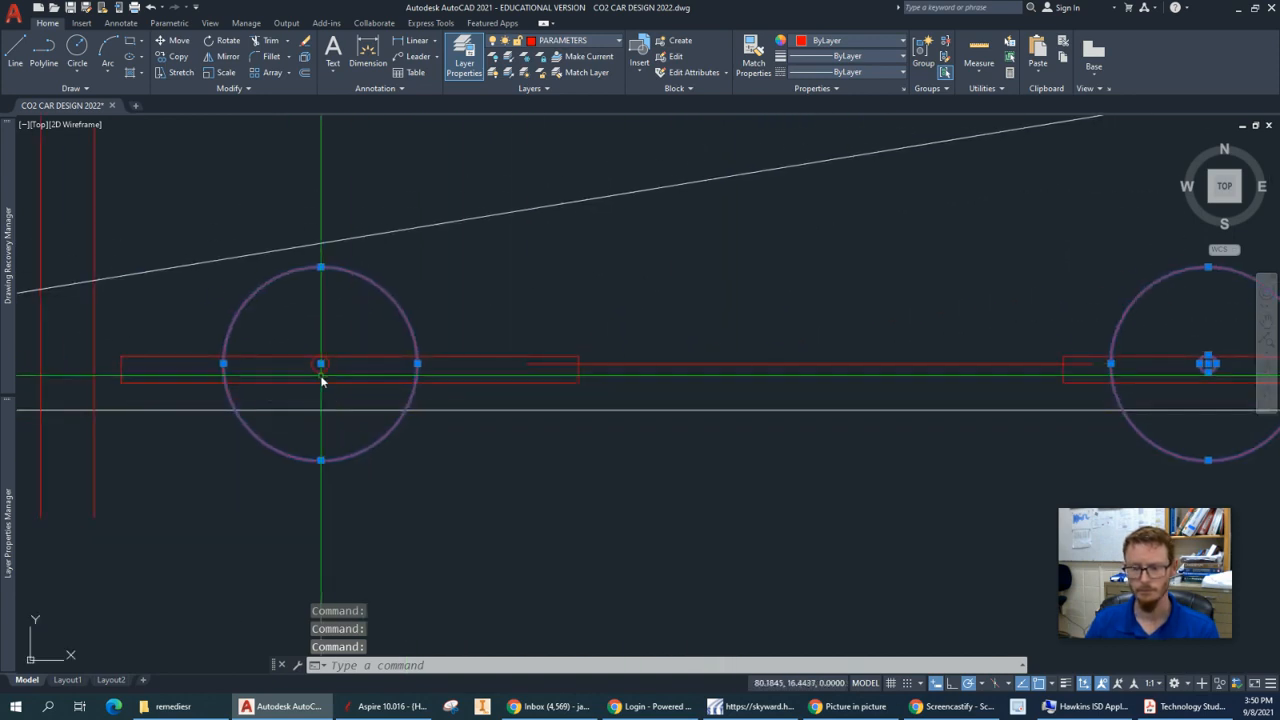
left_click(573, 42)
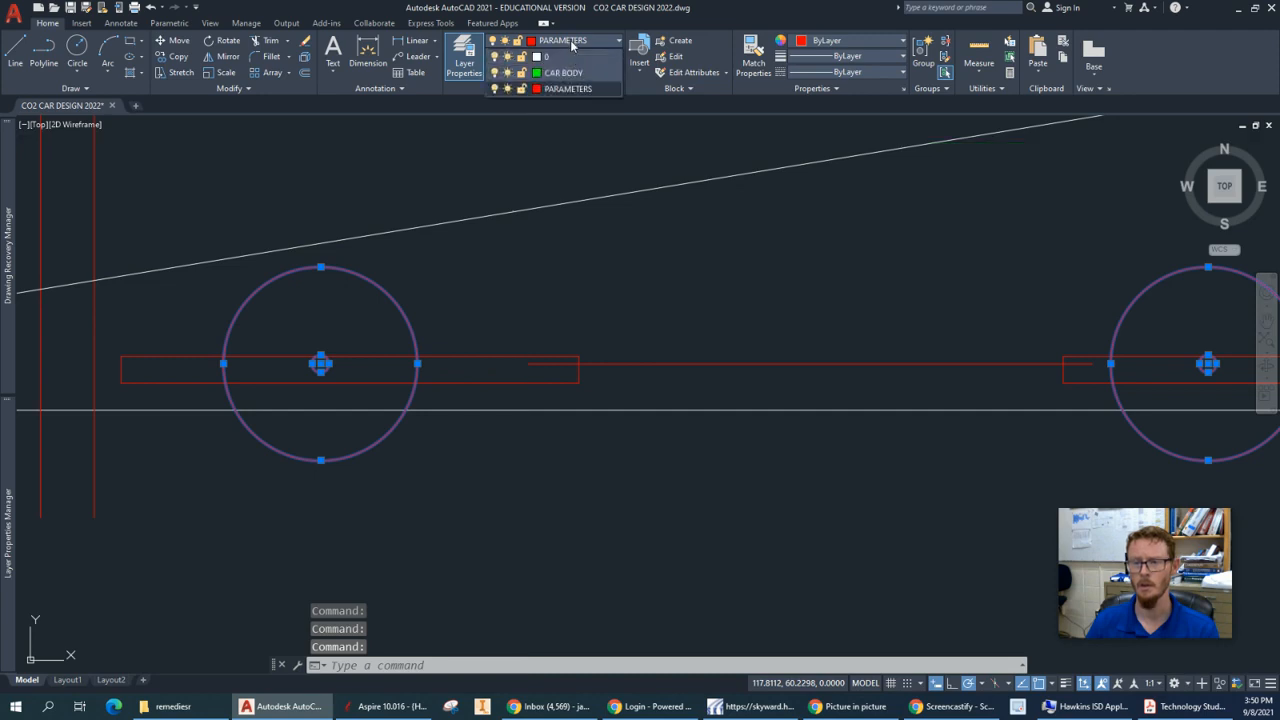
left_click(566, 73)
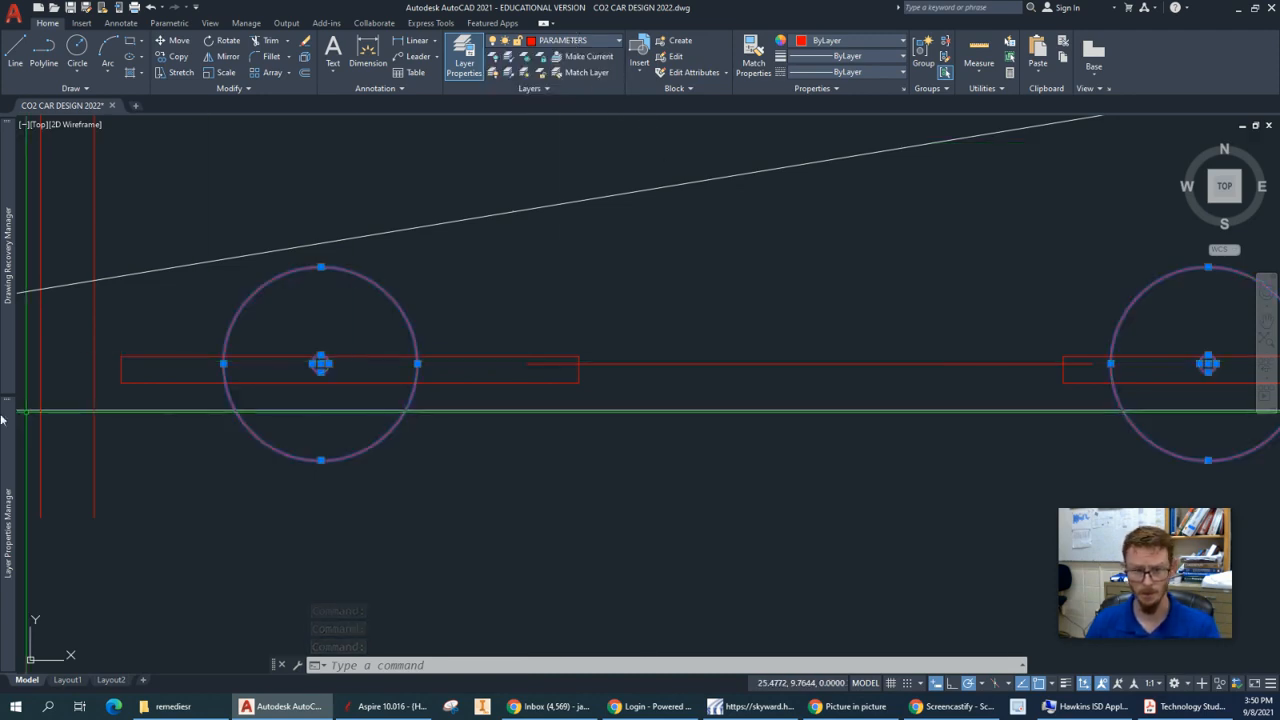
Create a new layer named WHEELS & AXLES and set its color to cyan.
mouse_move(13, 476)
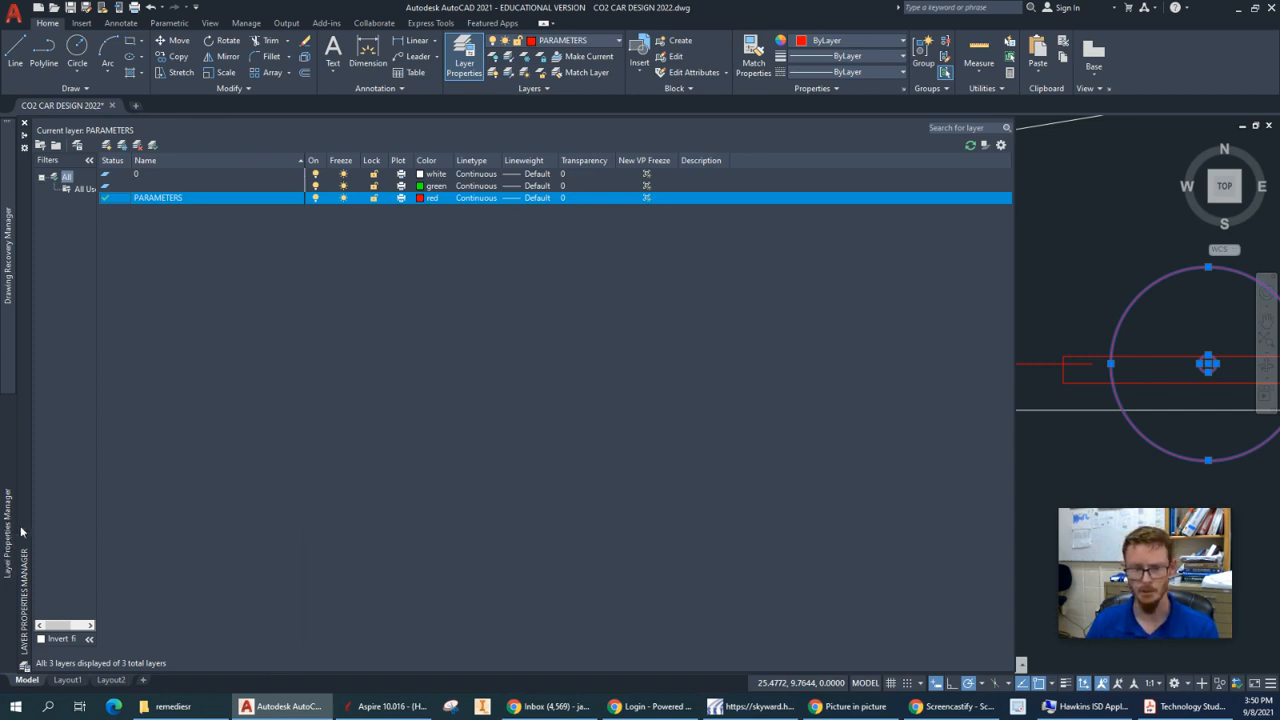
left_click(107, 145)
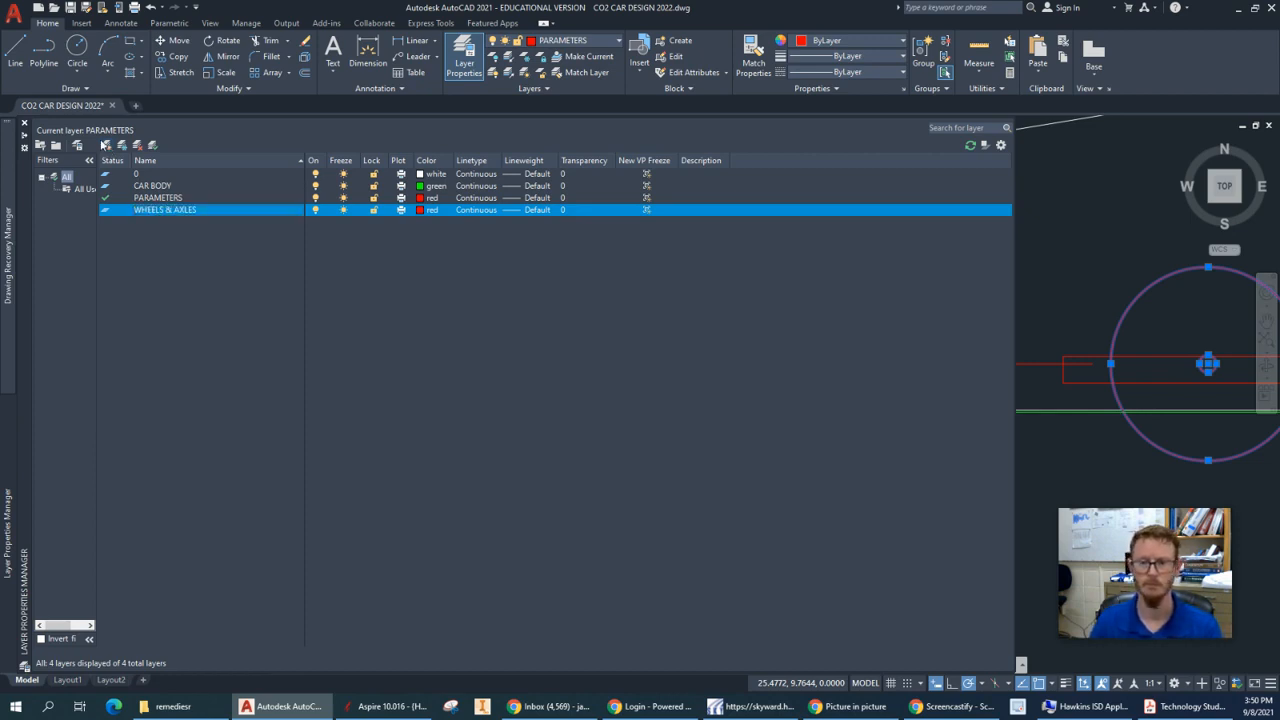
left_click(420, 210)
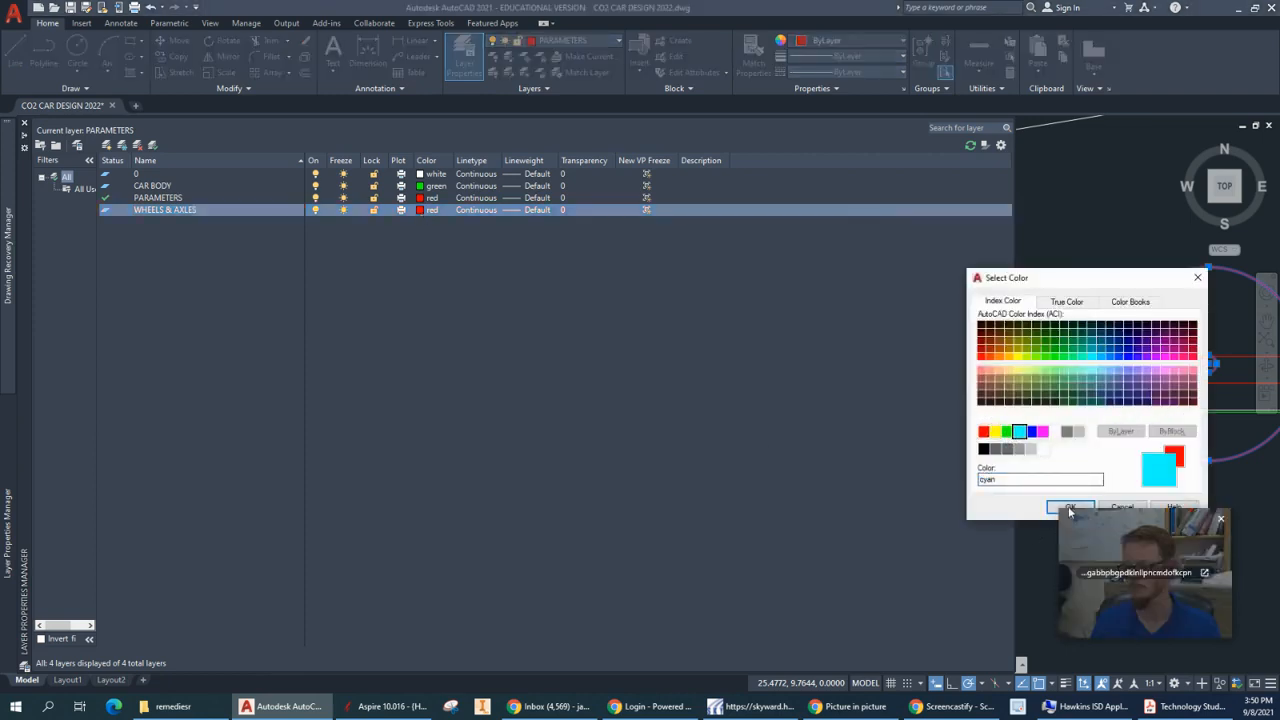
left_click(1070, 507)
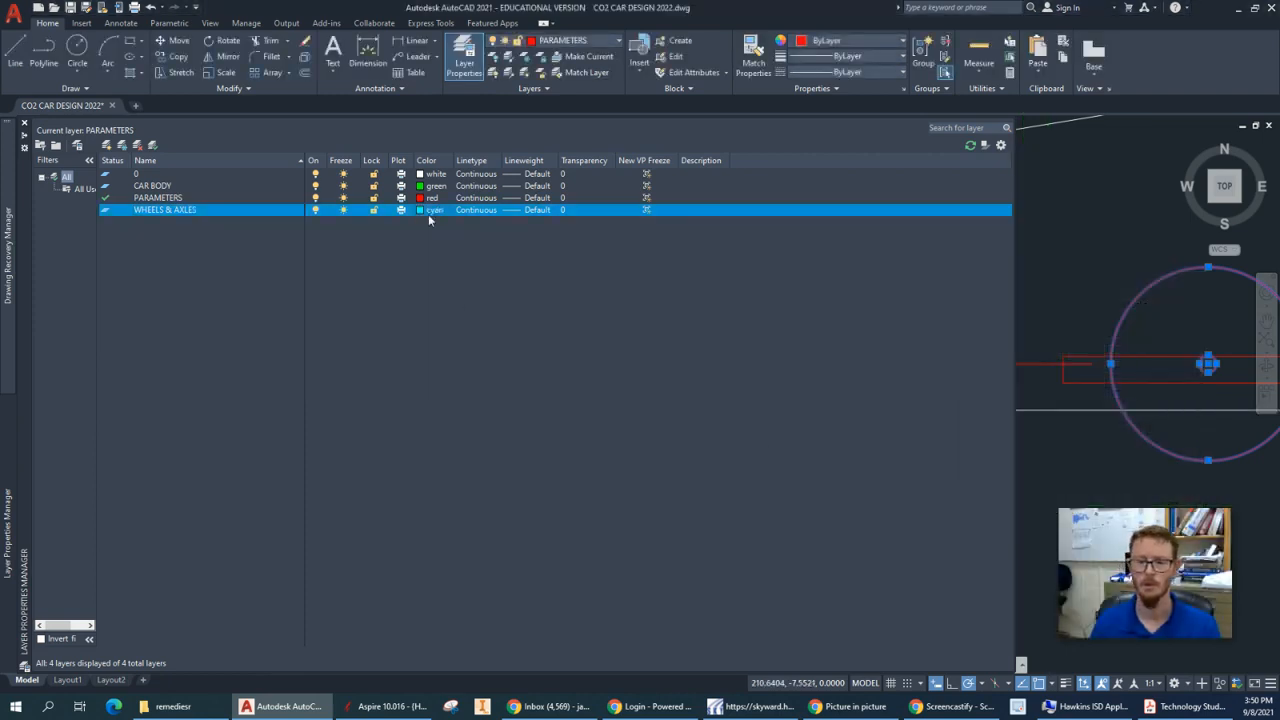
left_click(1108, 222)
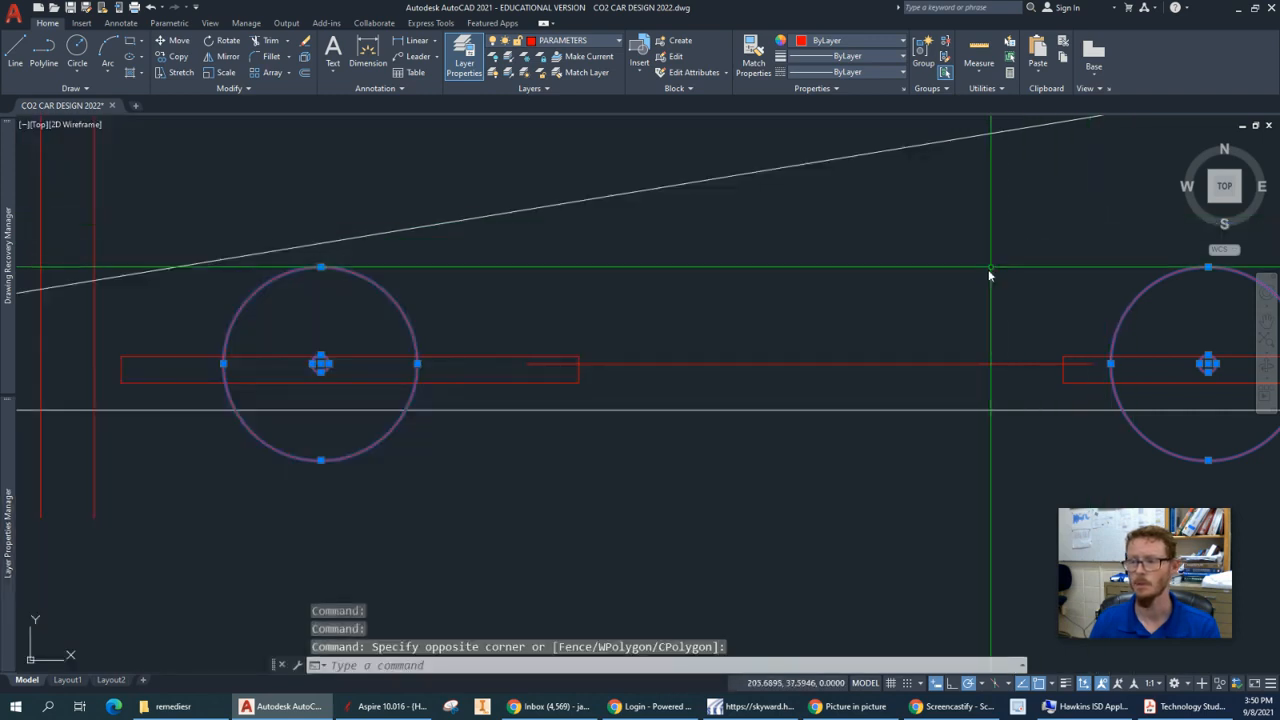
Assign the selected wheel and axle circles to the WHEELS & AXLES layer and clear the selection.
left_click(595, 40)
left_click(569, 100)
key("Escape")
scroll(679, 438, "down", 2)
scroll(706, 474, "down", 2)
middle_click_drag(706, 474, 611, 523)
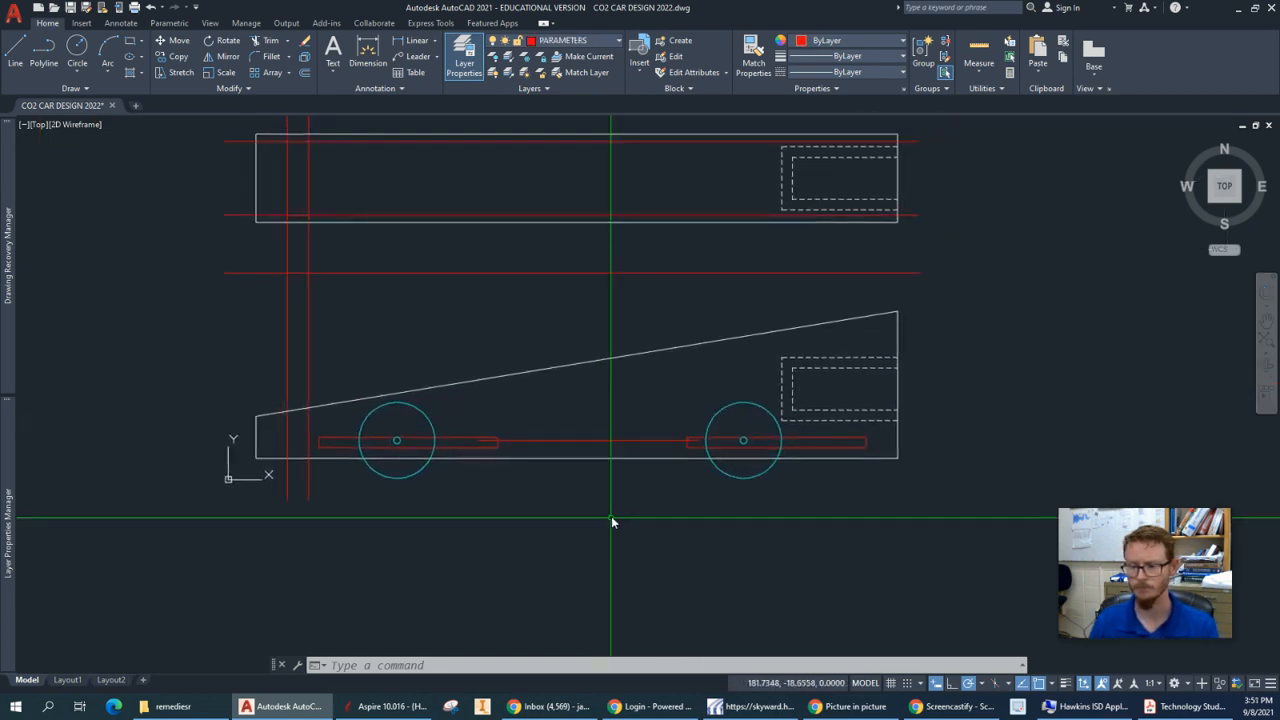
Examine the horizontal reference line between the two wheels and the overall layout of both car views.
middle_click_drag(704, 460, 710, 505)
scroll(607, 494, "up", 2)
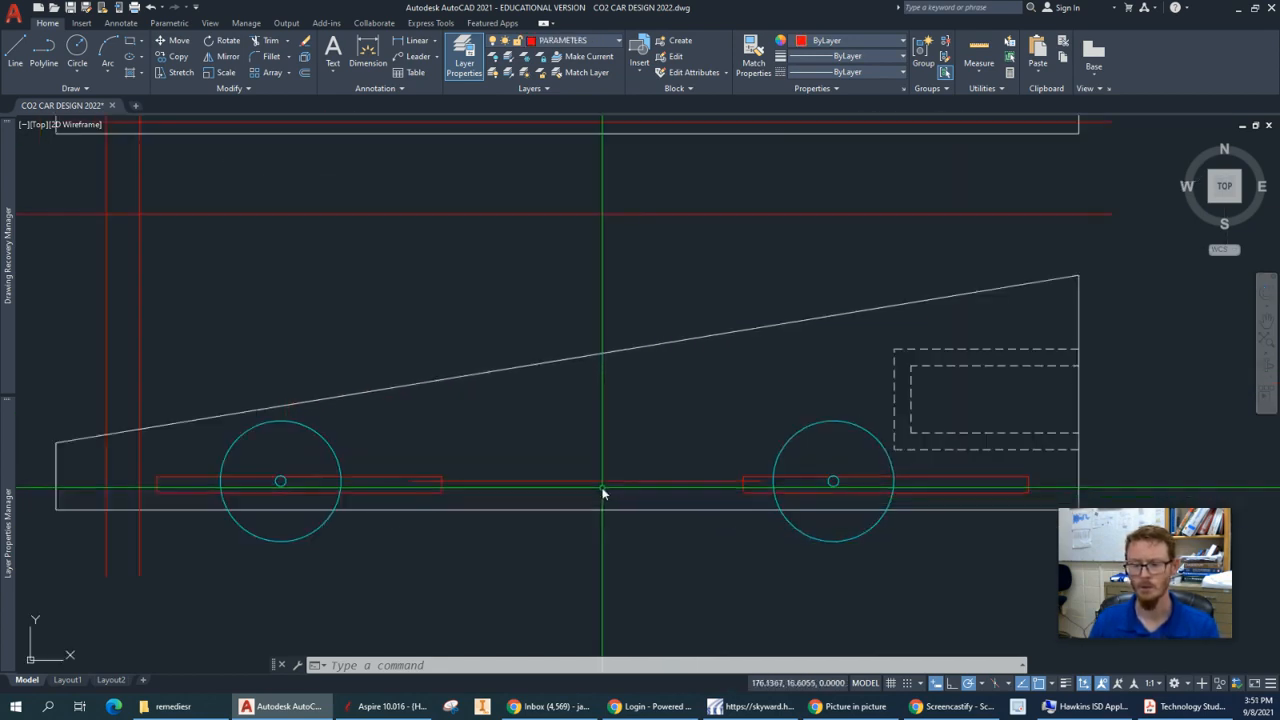
left_click(602, 490)
left_click(557, 457)
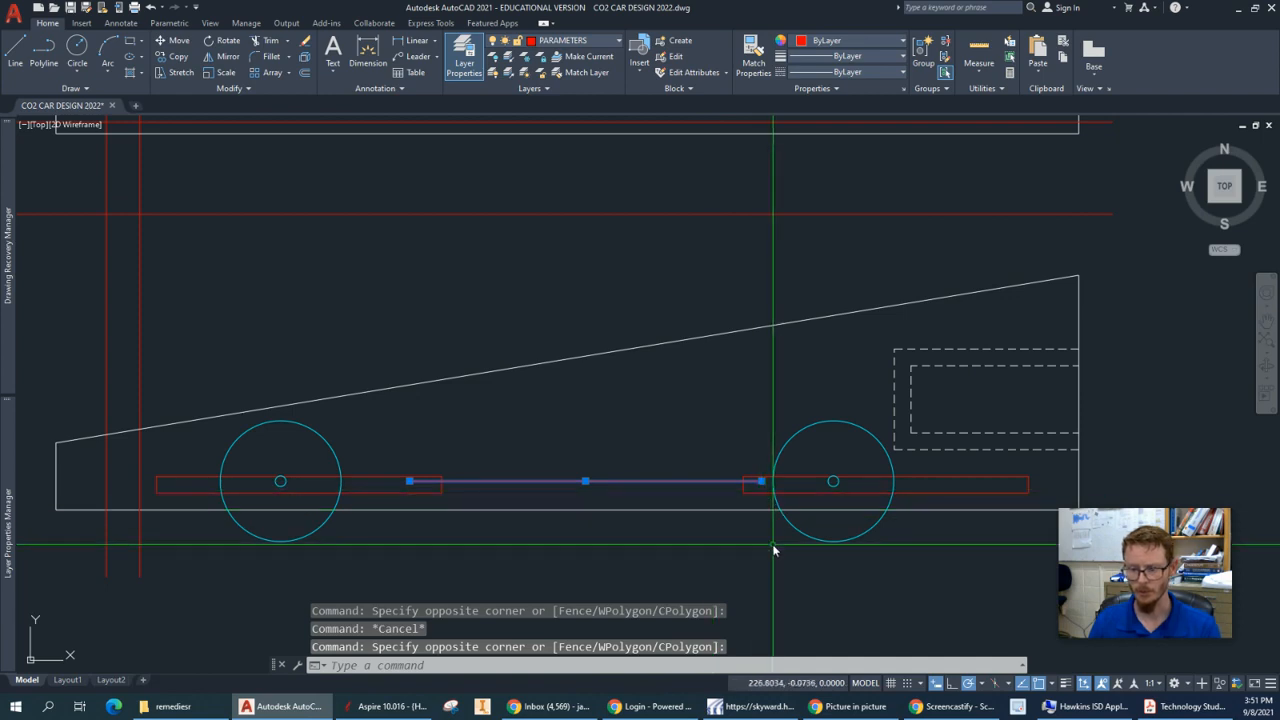
scroll(772, 540, "down", 2)
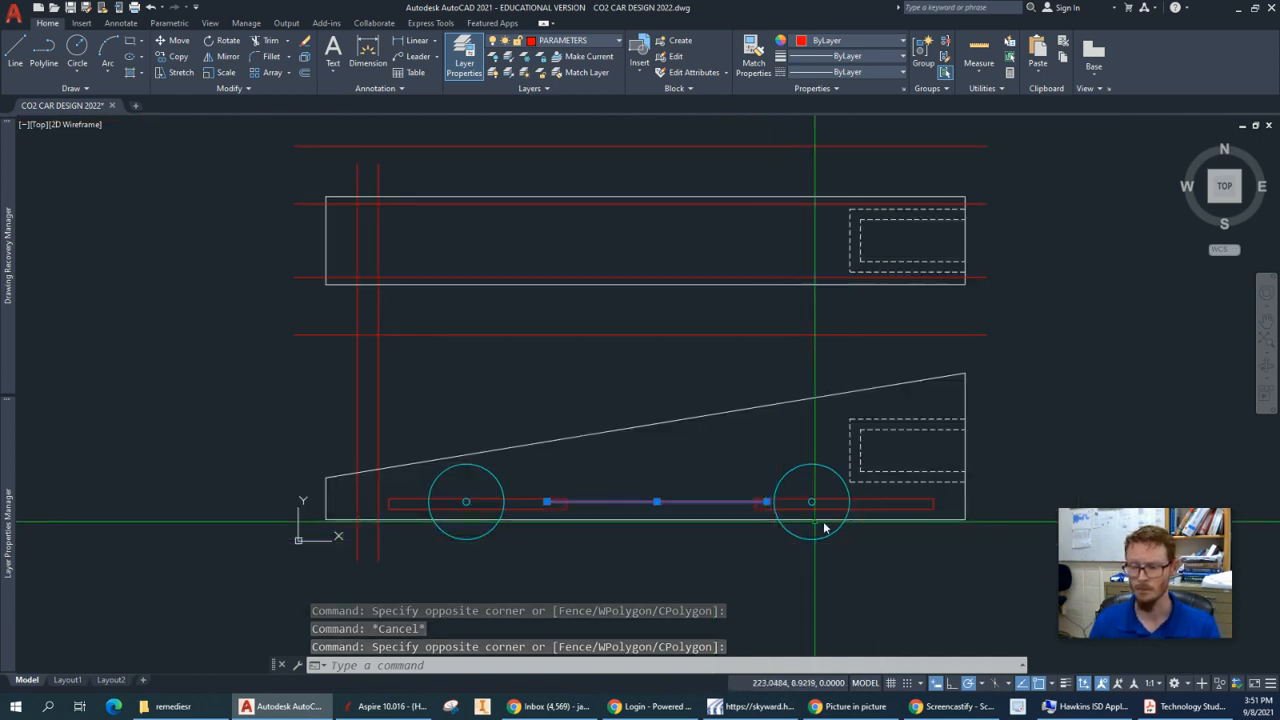
key("Escape")
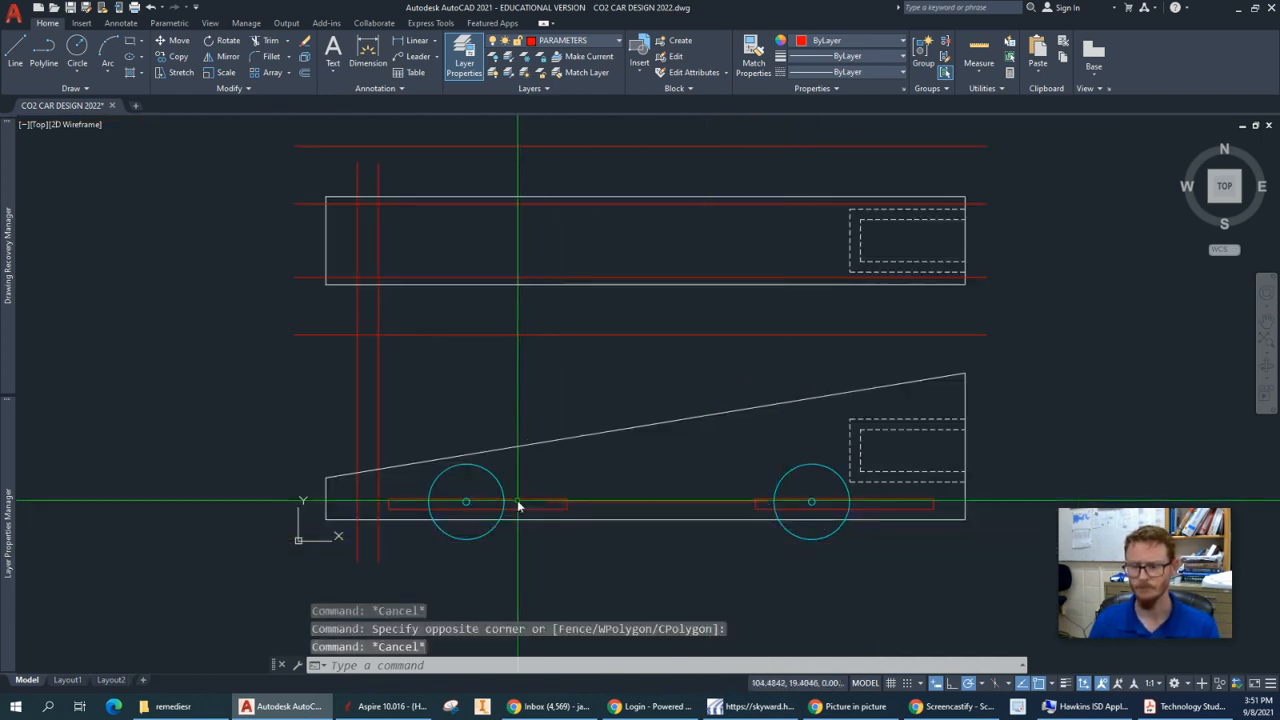
middle_click_drag(611, 514, 612, 543)
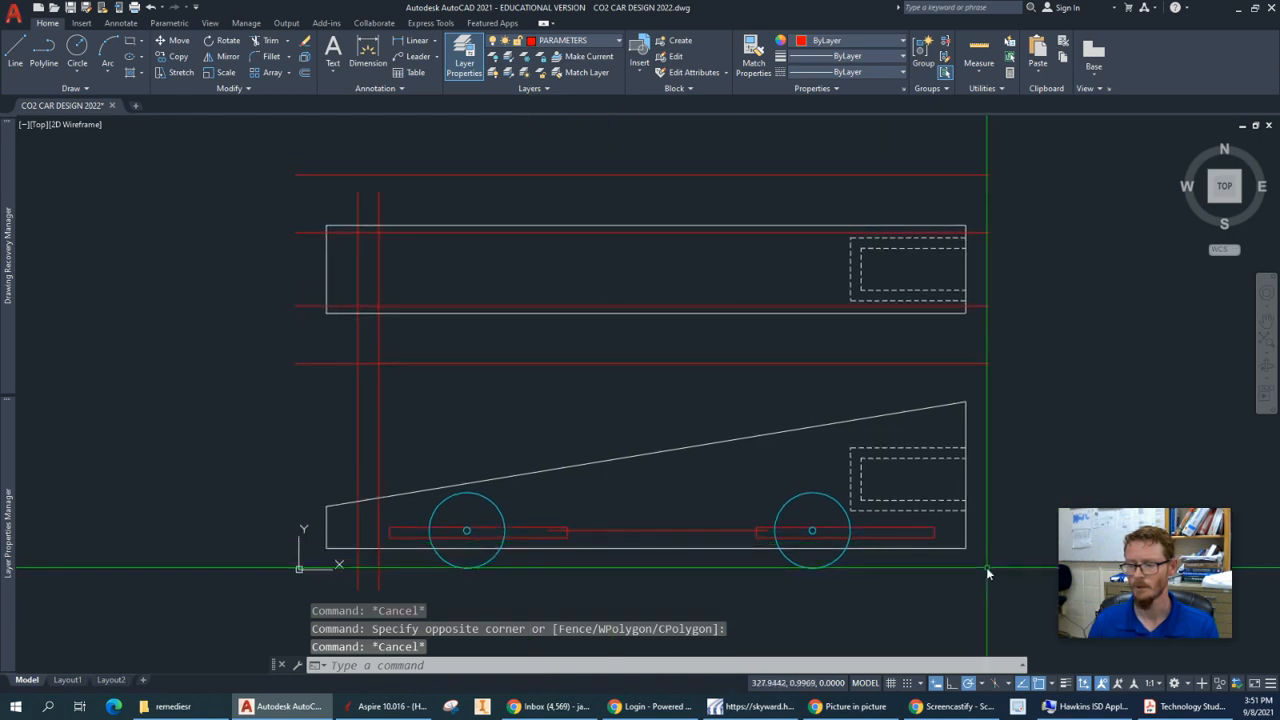
mouse_move(1000, 594)
middle_mouse_down()
mouse_move(1000, 563)
mouse_move(955, 595)
middle_mouse_up()
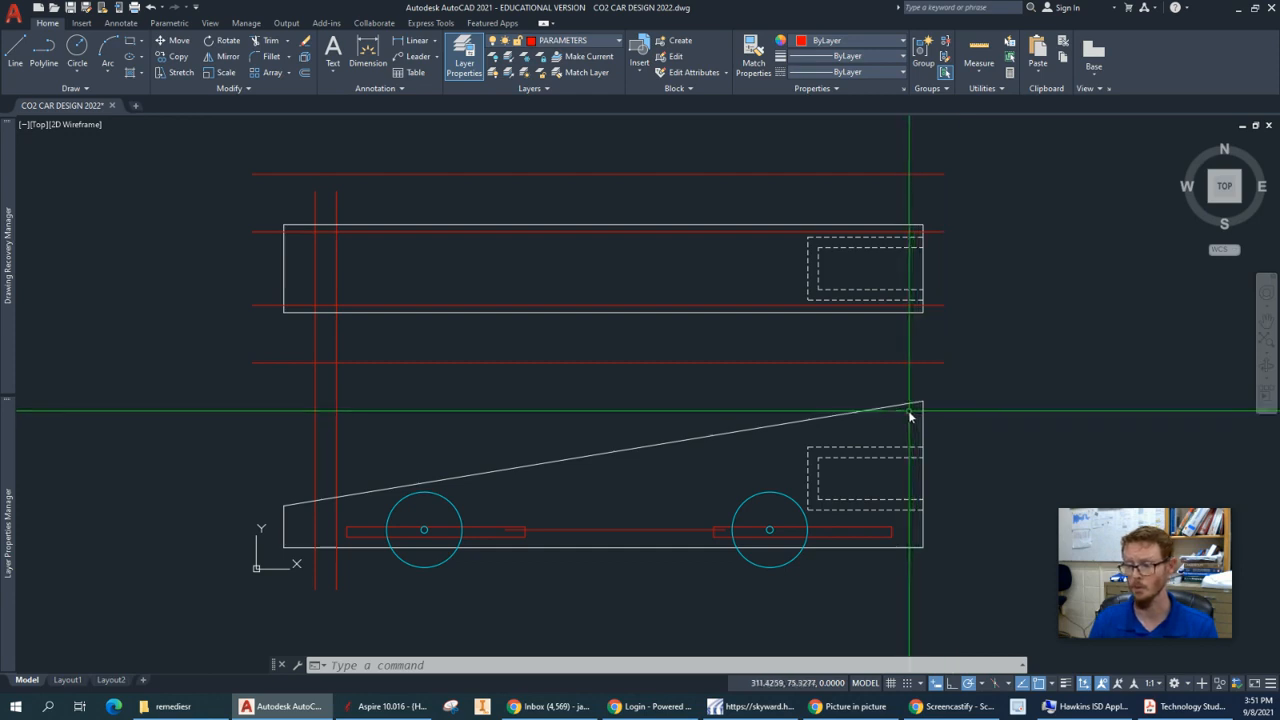
middle_click_drag(969, 508, 937, 498)
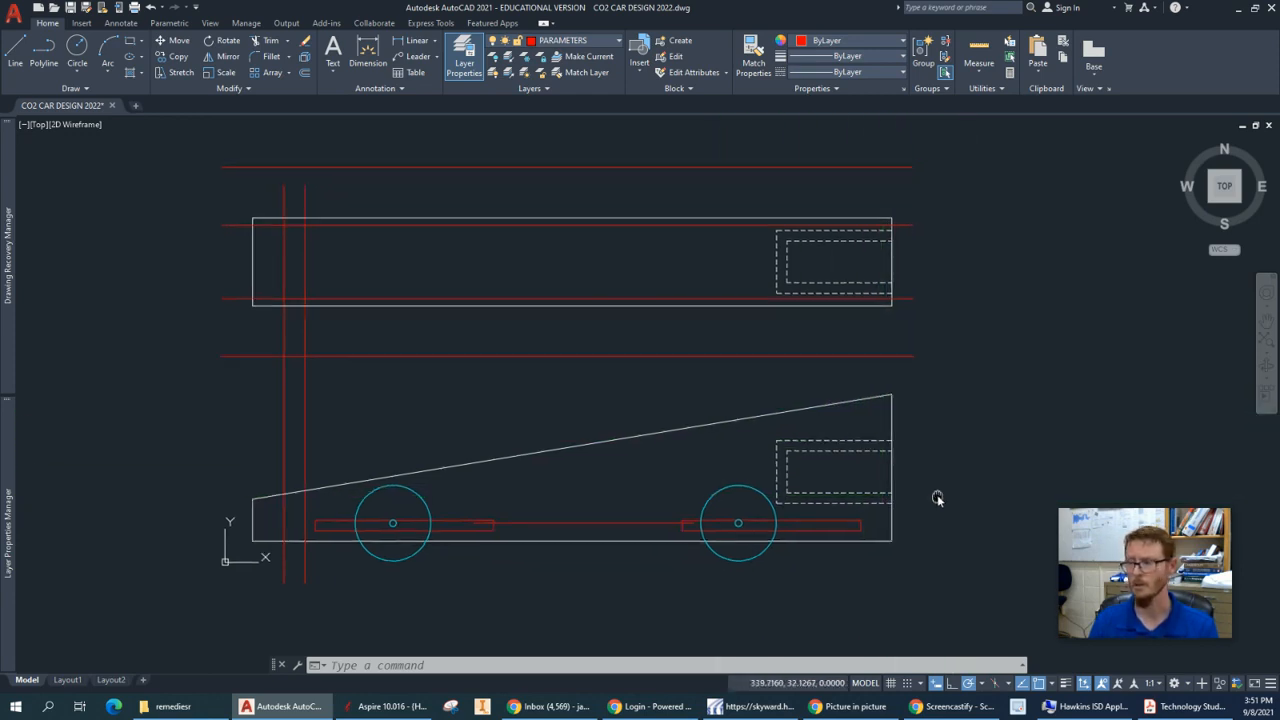